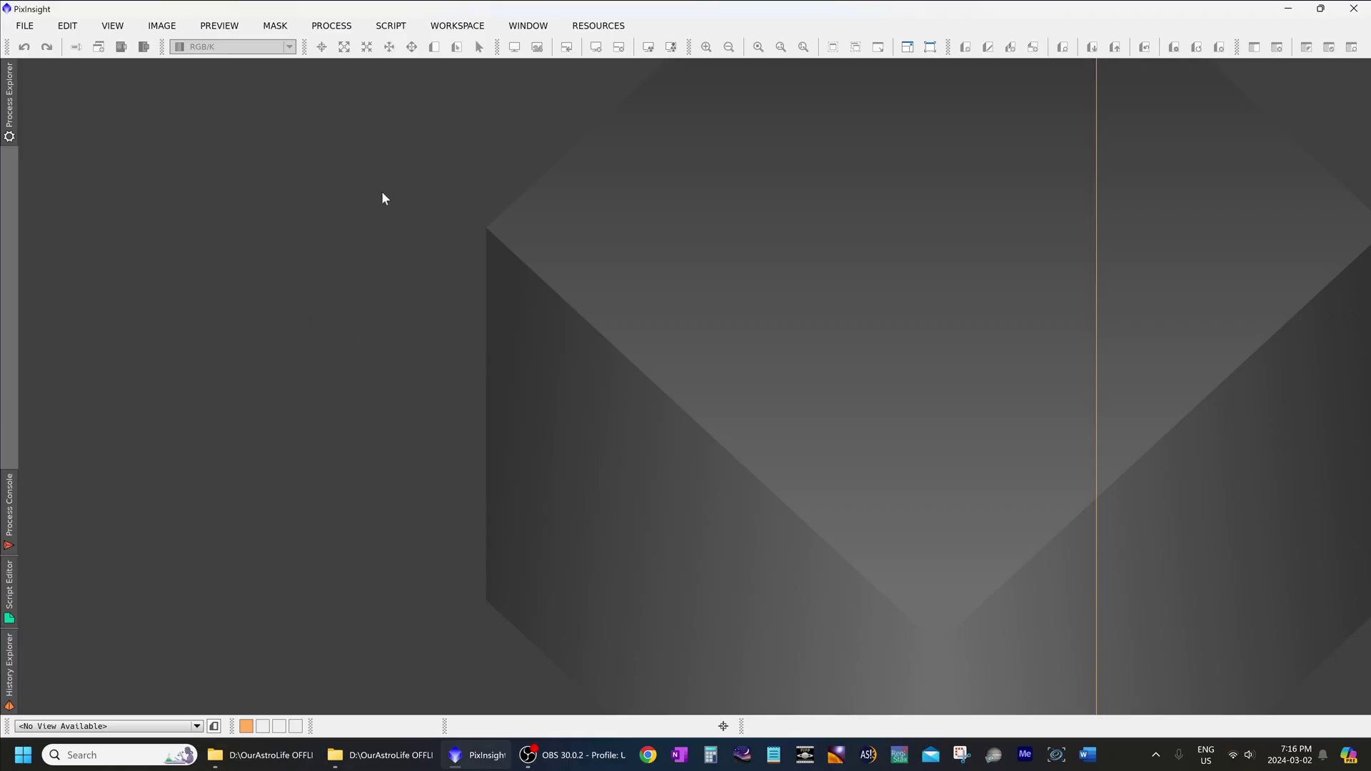
Step: Open the GradientCorrection process from All Processes and position its dialog on the workspace
left_click(331, 26)
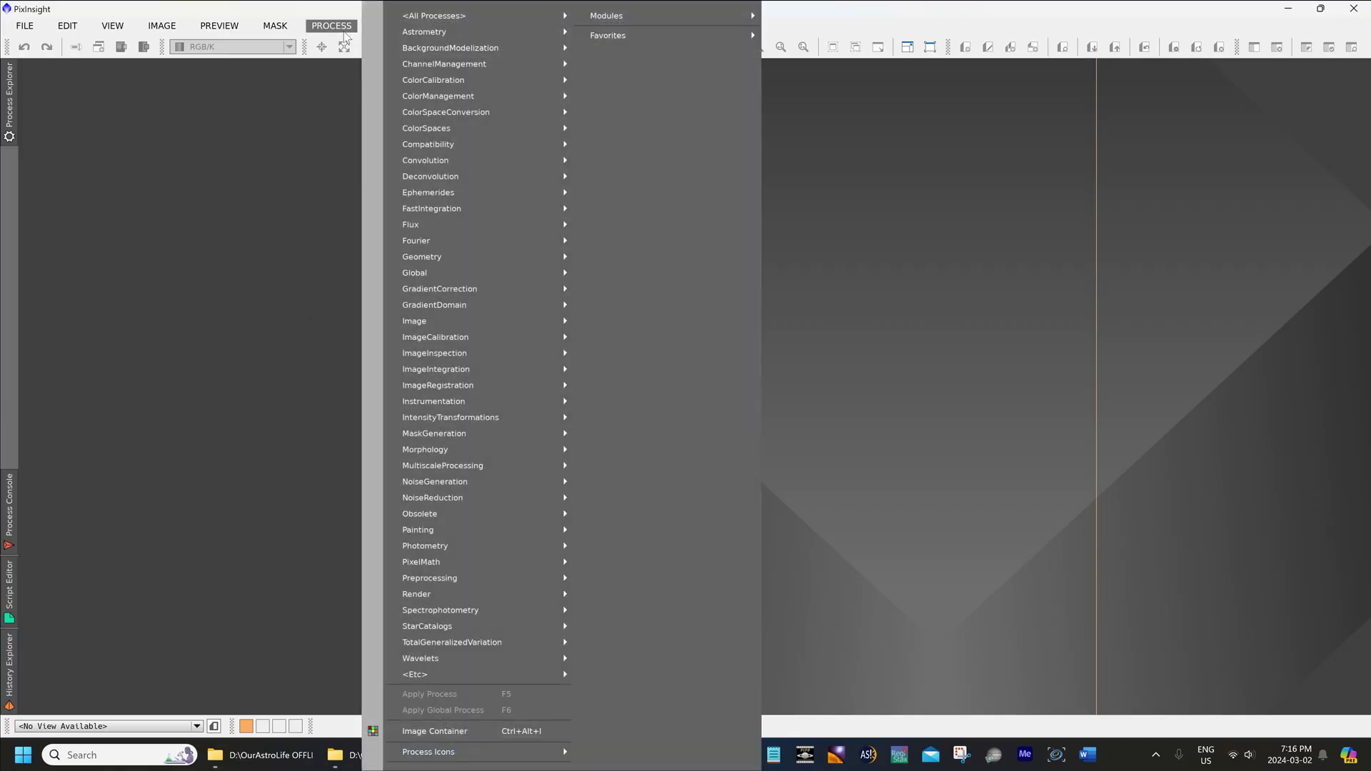
mouse_move(446, 20)
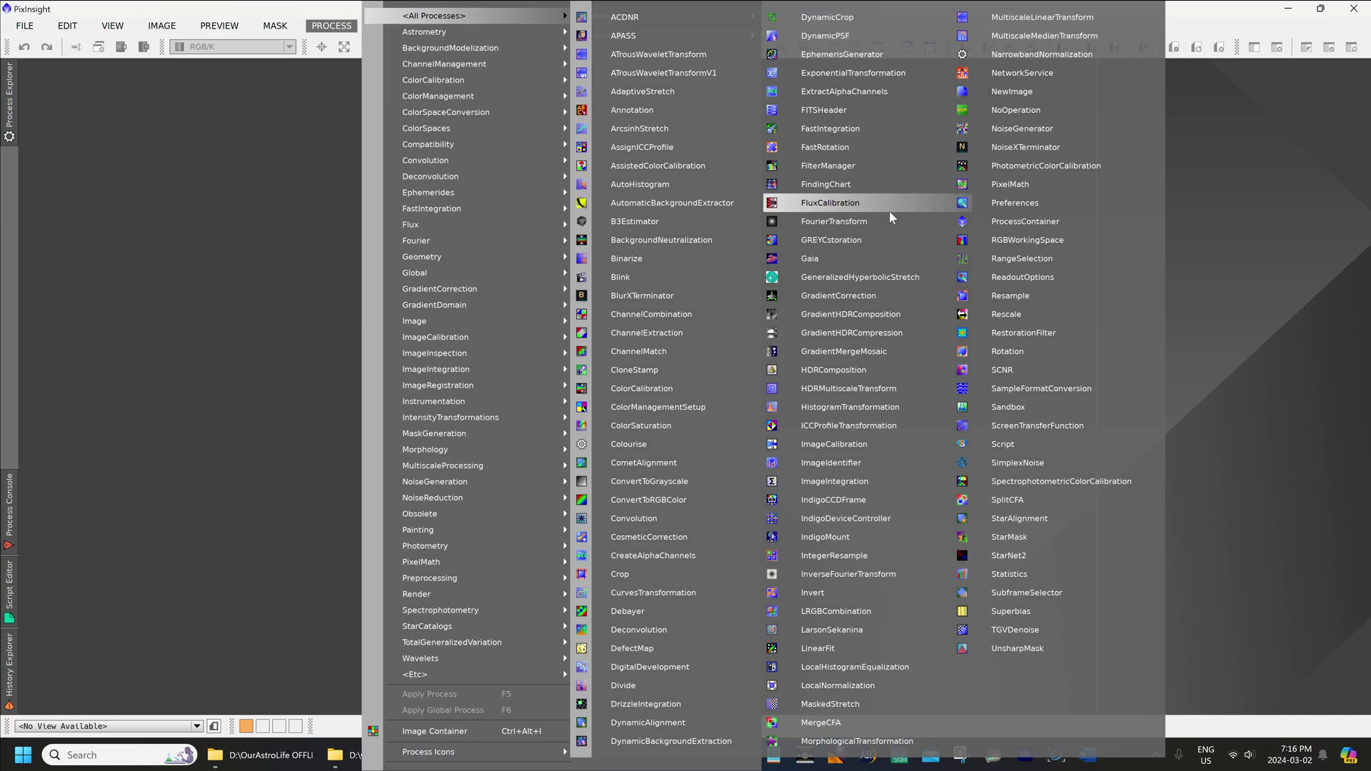
left_click(865, 296)
left_click_drag(839, 246, 792, 258)
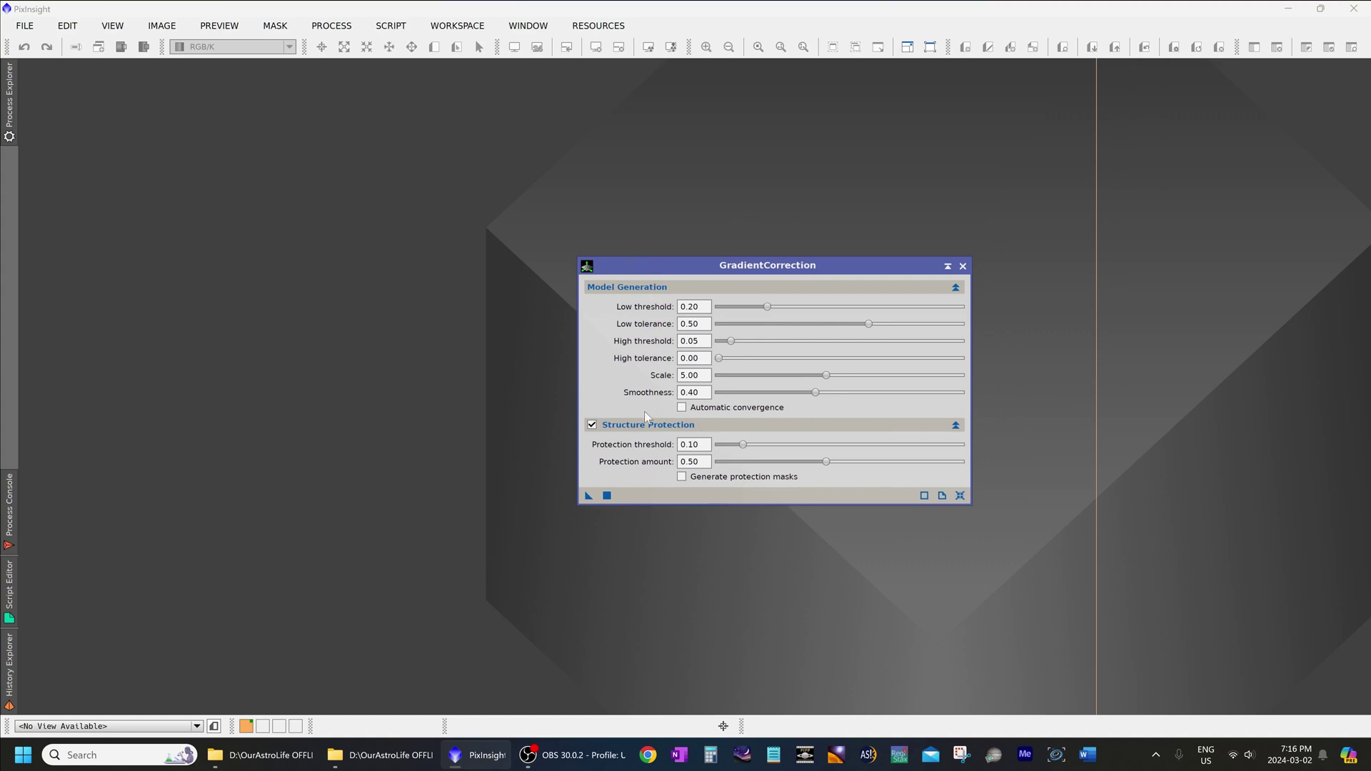
mouse_move(669, 333)
mouse_move(611, 377)
mouse_move(649, 397)
Step: Try Scale 2.10, then reset GradientCorrection to defaults and enable Automatic convergence and Structure Protection
left_click_drag(827, 375, 748, 396)
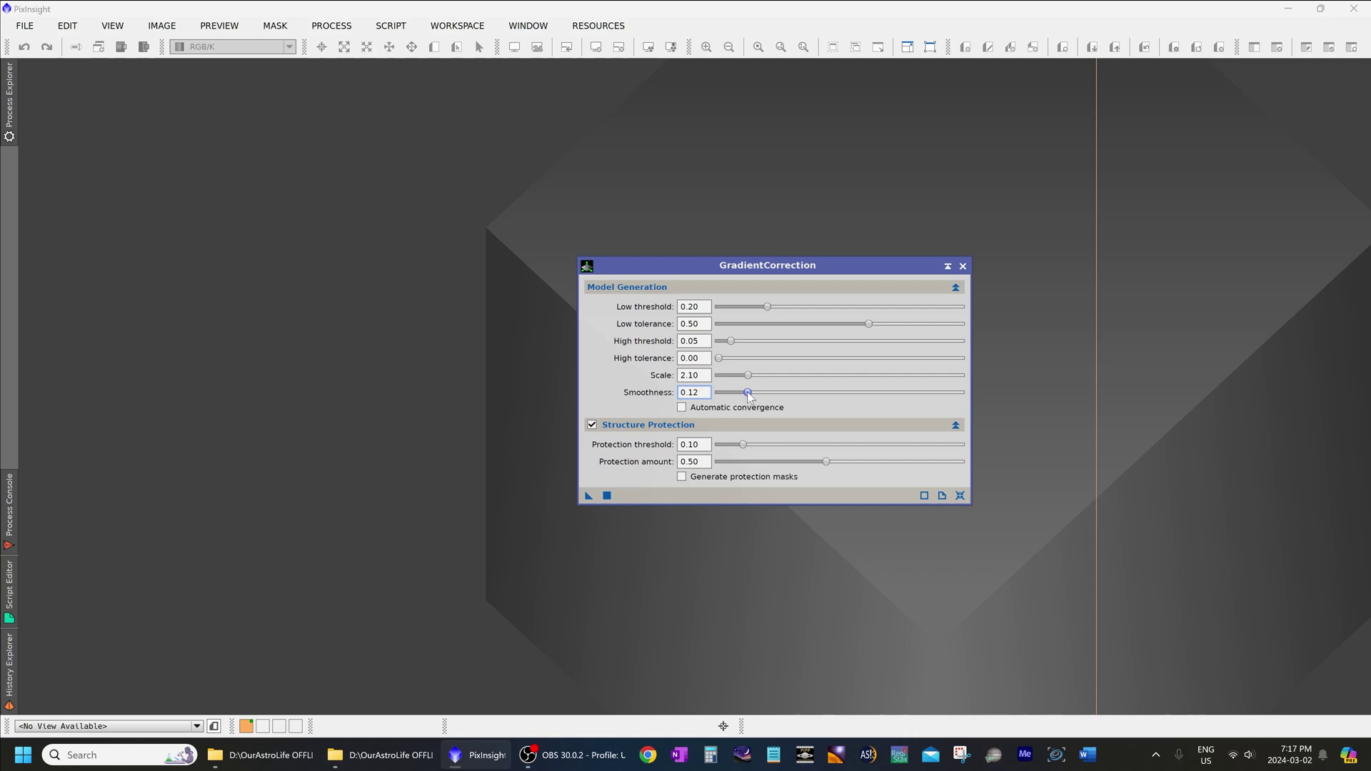
left_click(959, 495)
mouse_move(725, 414)
left_click(682, 409)
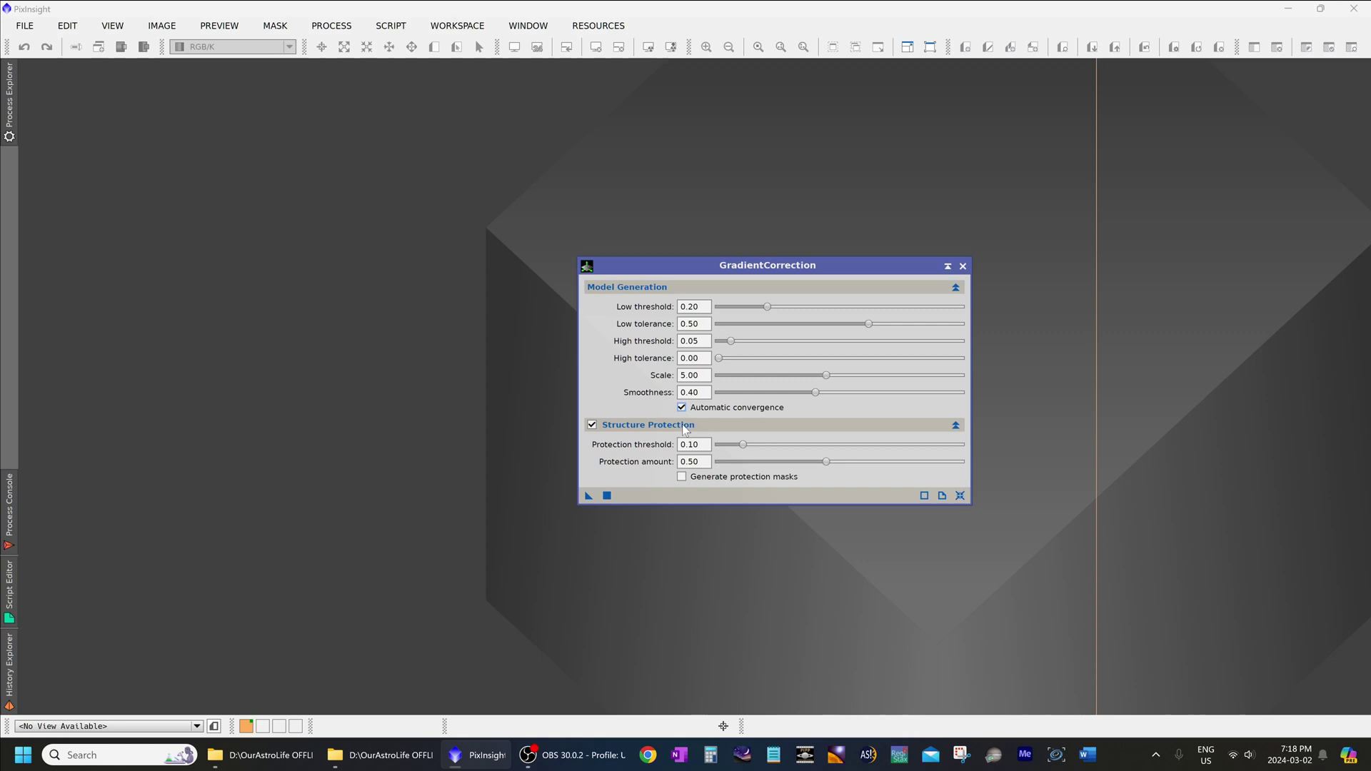
left_click(591, 424)
Step: Load the SH2-136 master light, STF auto-stretch it, and maximize its window
left_click_drag(582, 428, 957, 415)
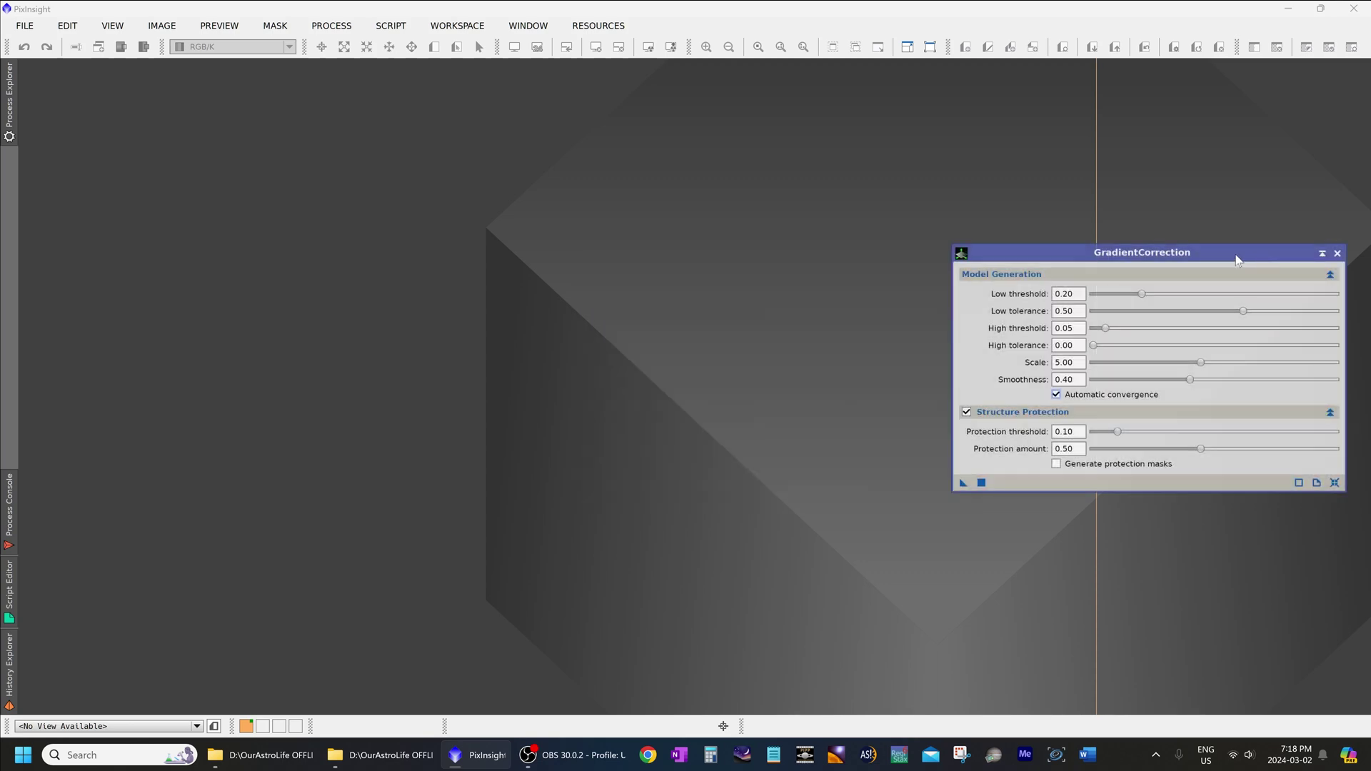
left_click(251, 758)
left_click_drag(467, 298, 776, 313)
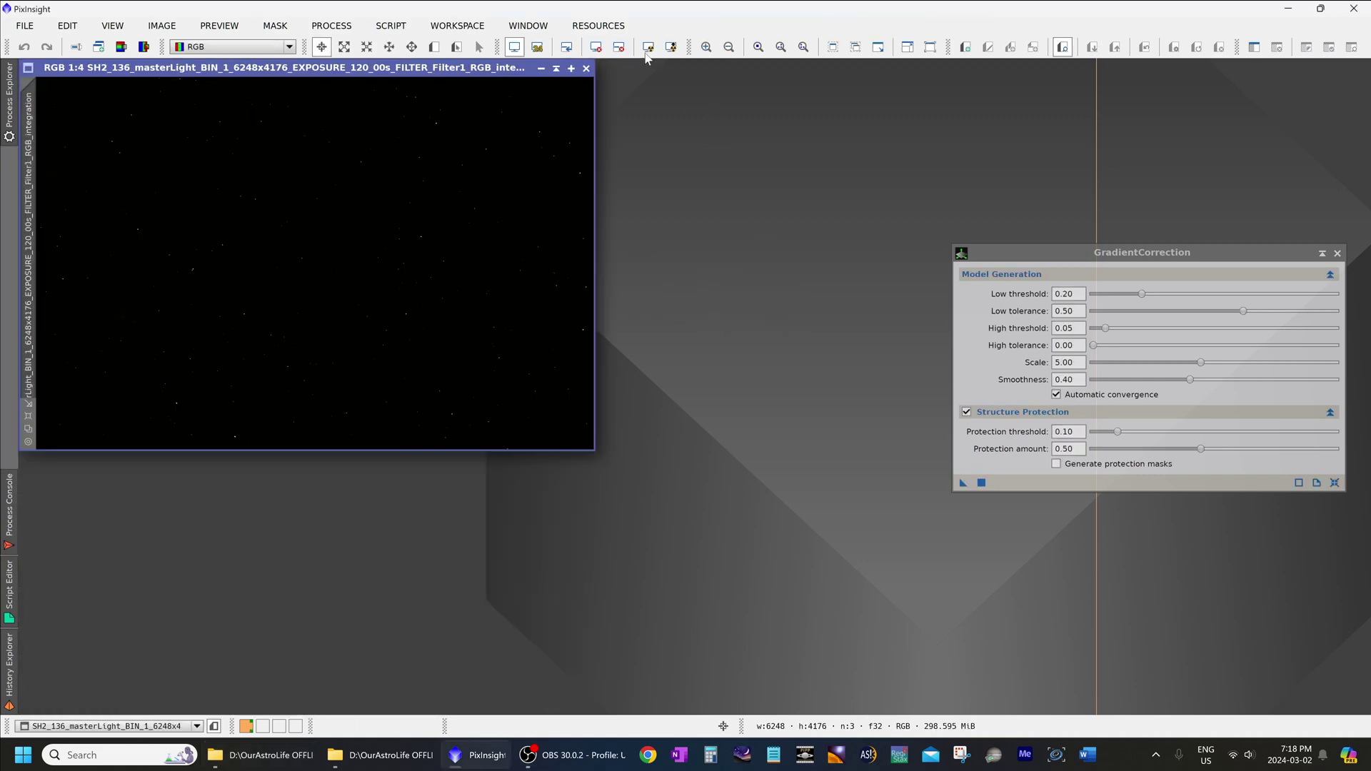
left_click(671, 46)
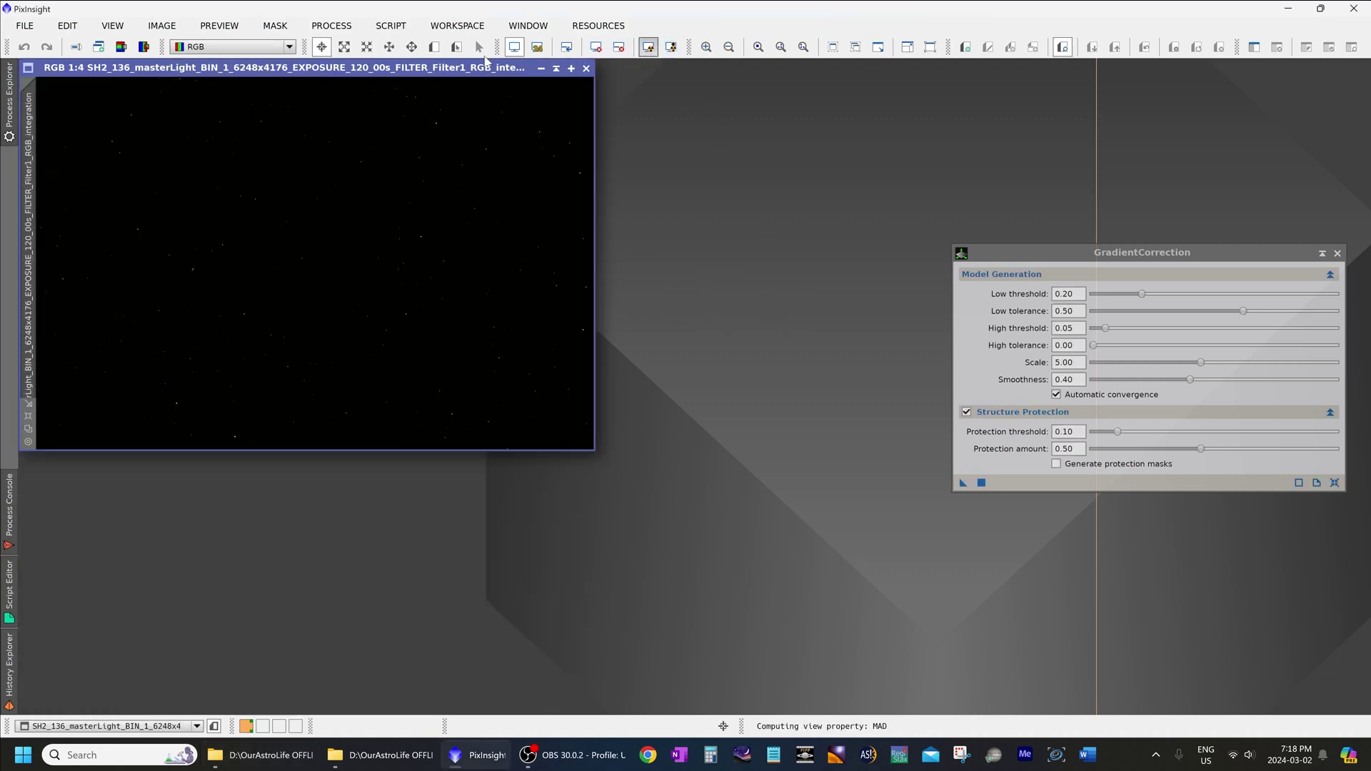
left_click_drag(464, 68, 719, 164)
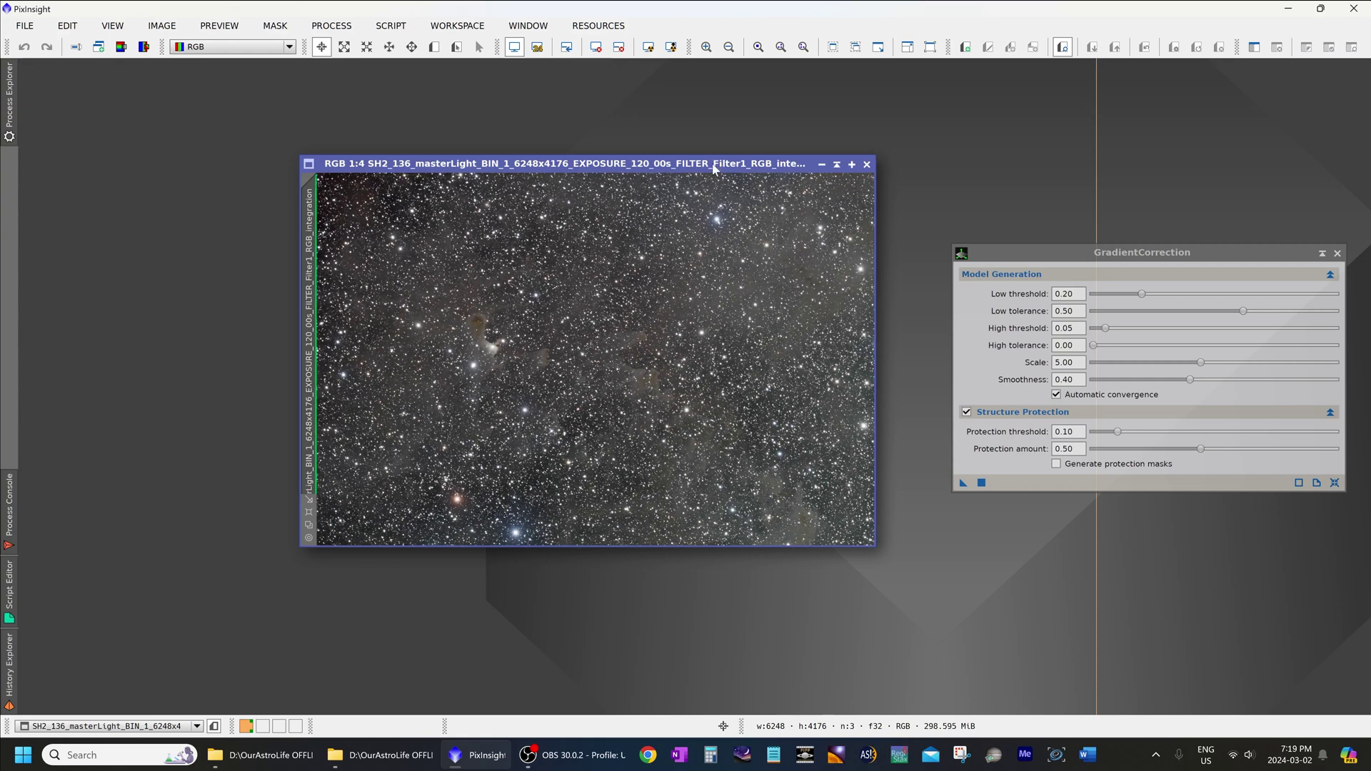
double_click(719, 165)
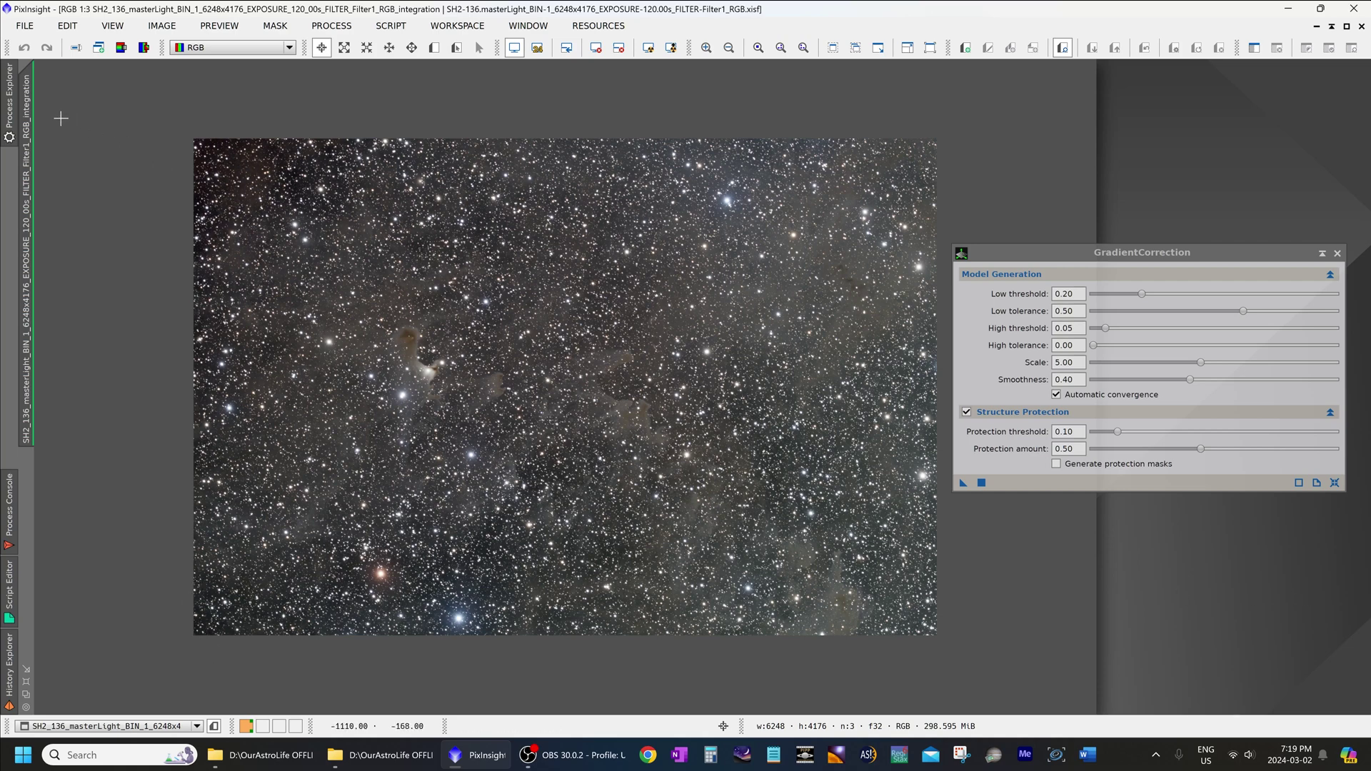
Step: Clone the SH2-136 image and park the minimized clone icon at the top right
left_click_drag(32, 116, 321, 218)
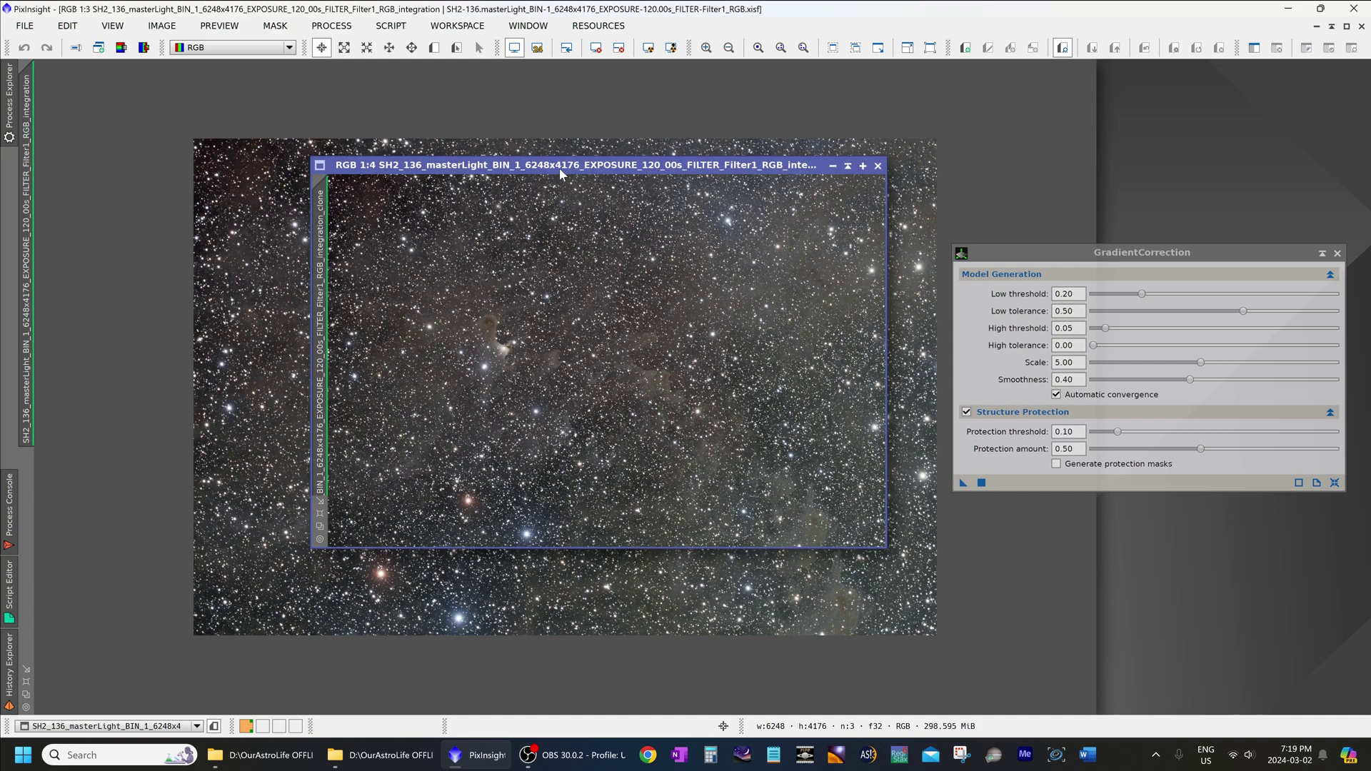
left_click_drag(827, 171, 1171, 151)
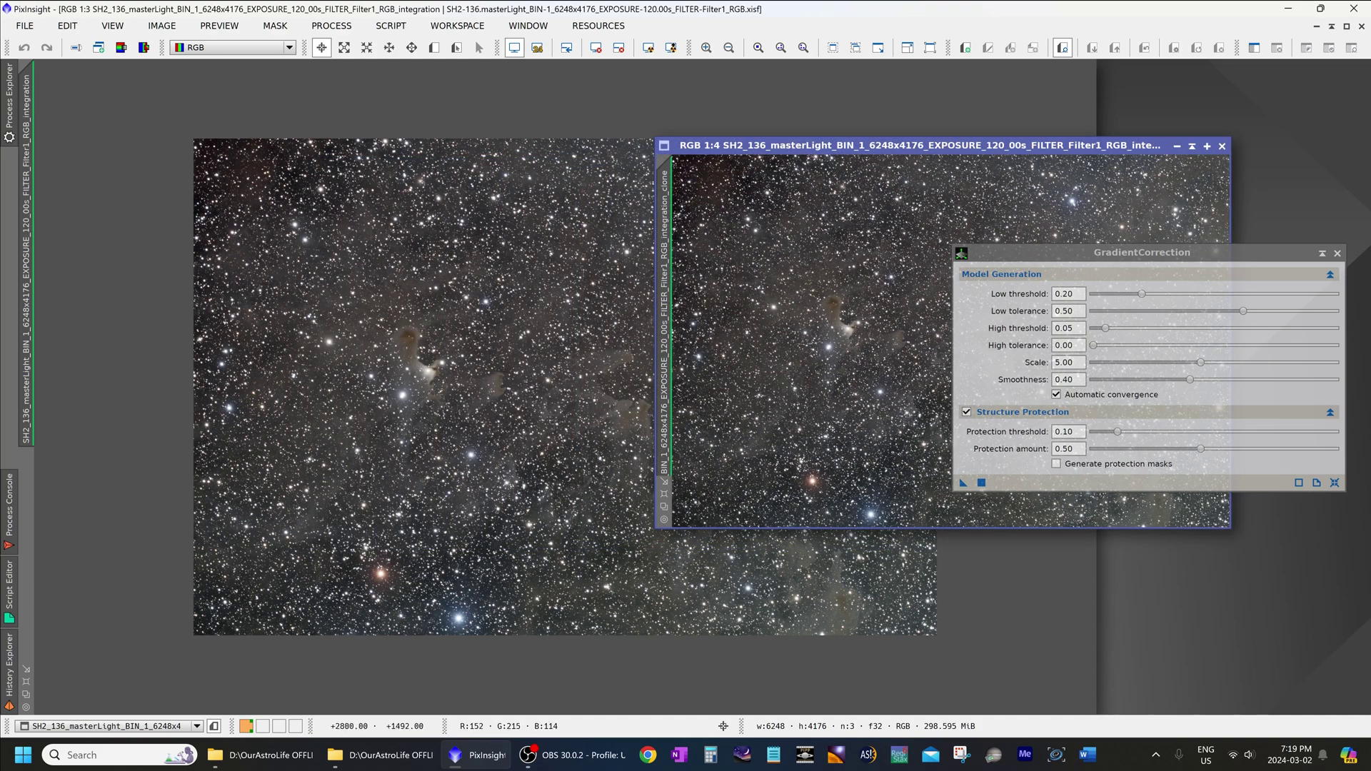
left_click(1176, 147)
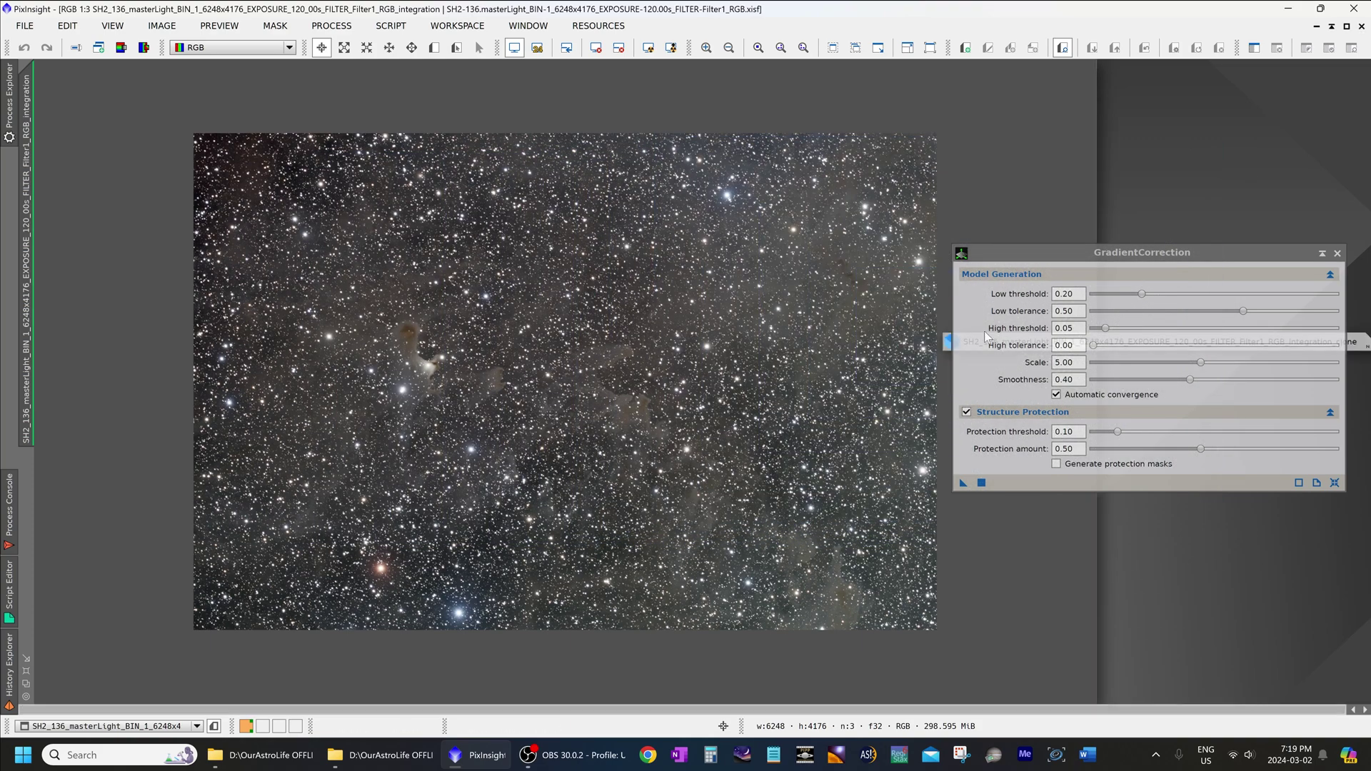
mouse_move(952, 343)
left_mouse_down()
mouse_move(960, 209)
mouse_move(1137, 152)
left_mouse_up()
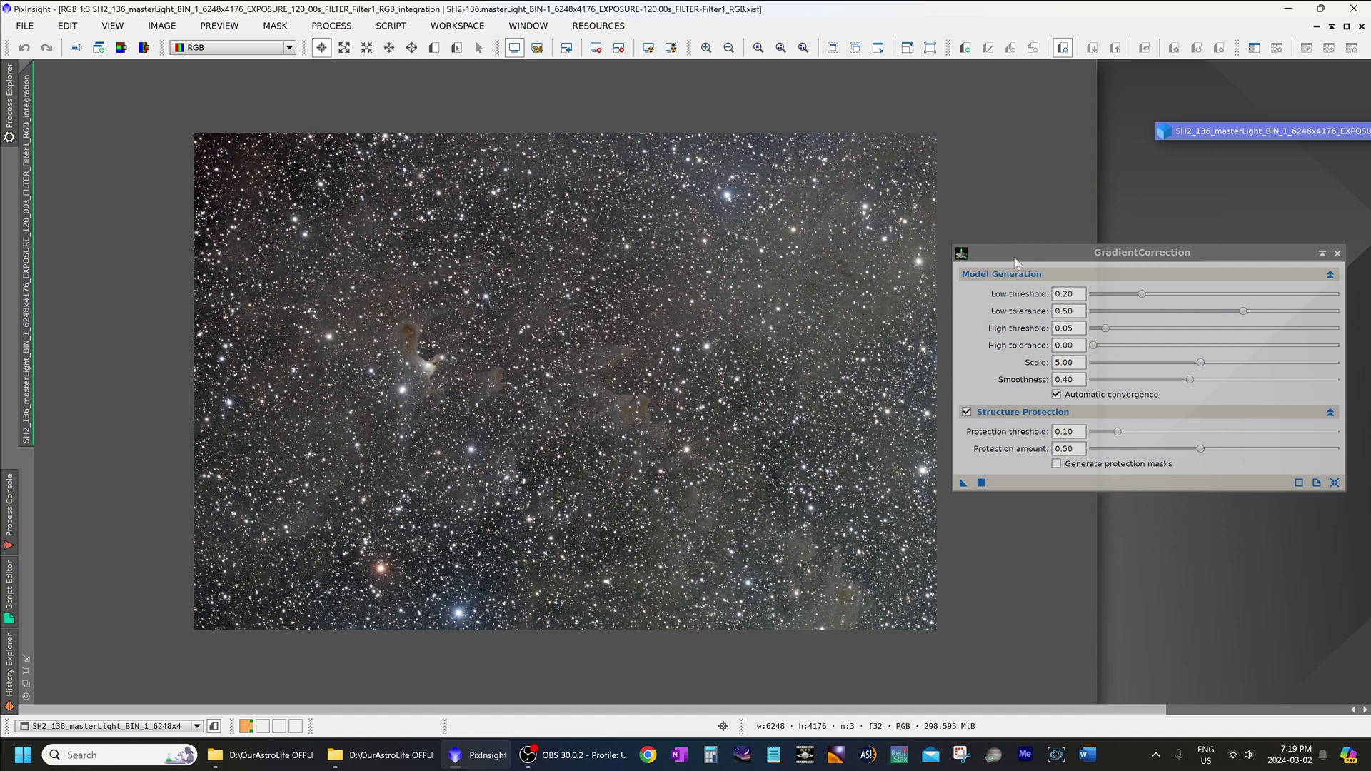
left_click_drag(1015, 261, 968, 242)
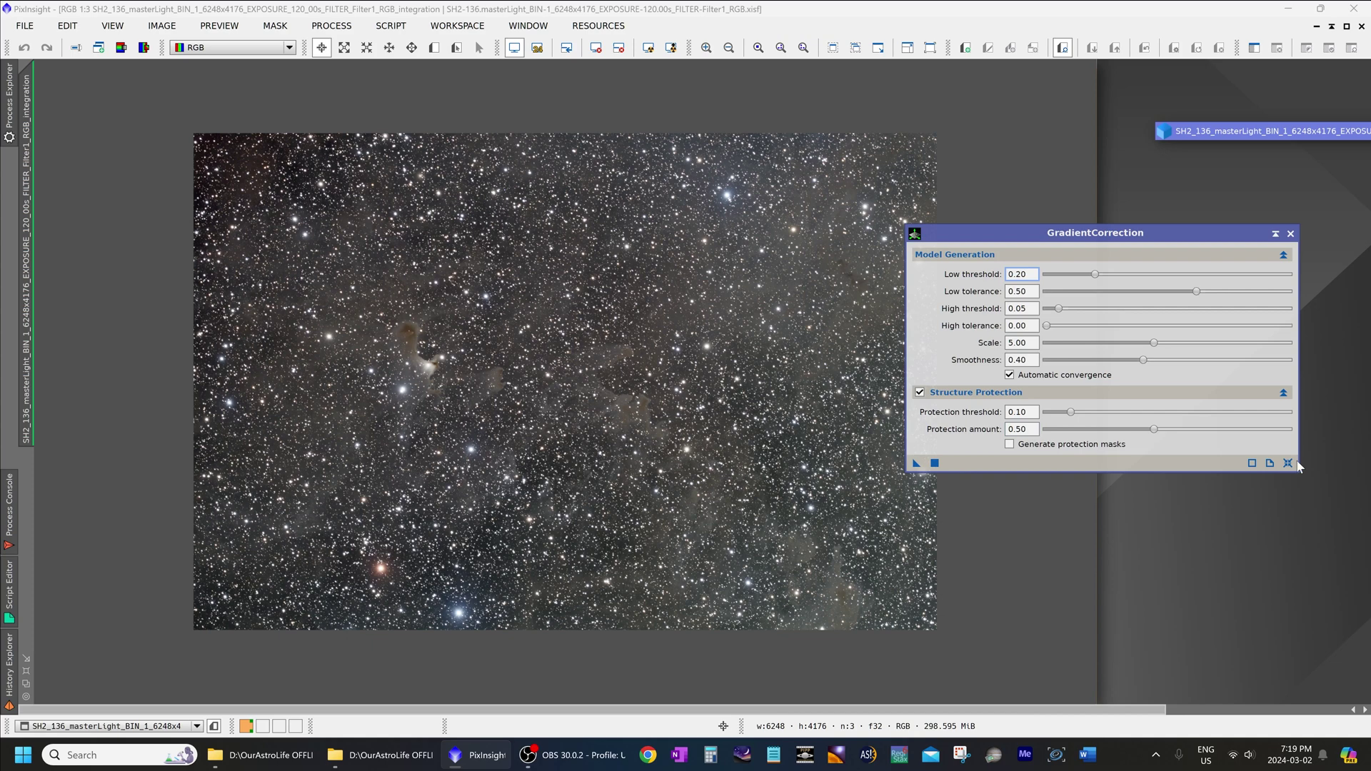
Step: Apply GradientCorrection with Automatic convergence off to SH2-136 and zoom in to inspect the result
left_click(1009, 375)
left_click_drag(916, 463, 757, 474)
left_click_drag(983, 241, 1041, 245)
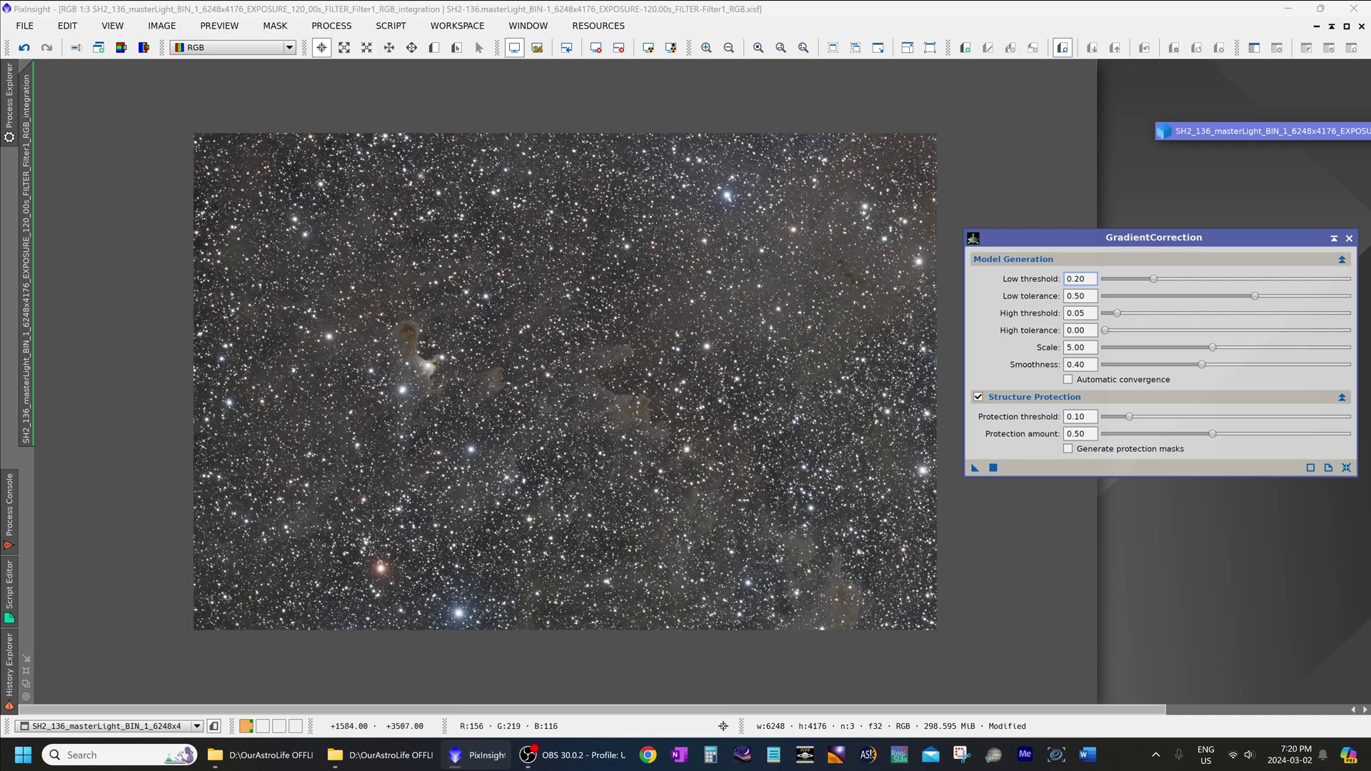
scroll(479, 386, "up", 2)
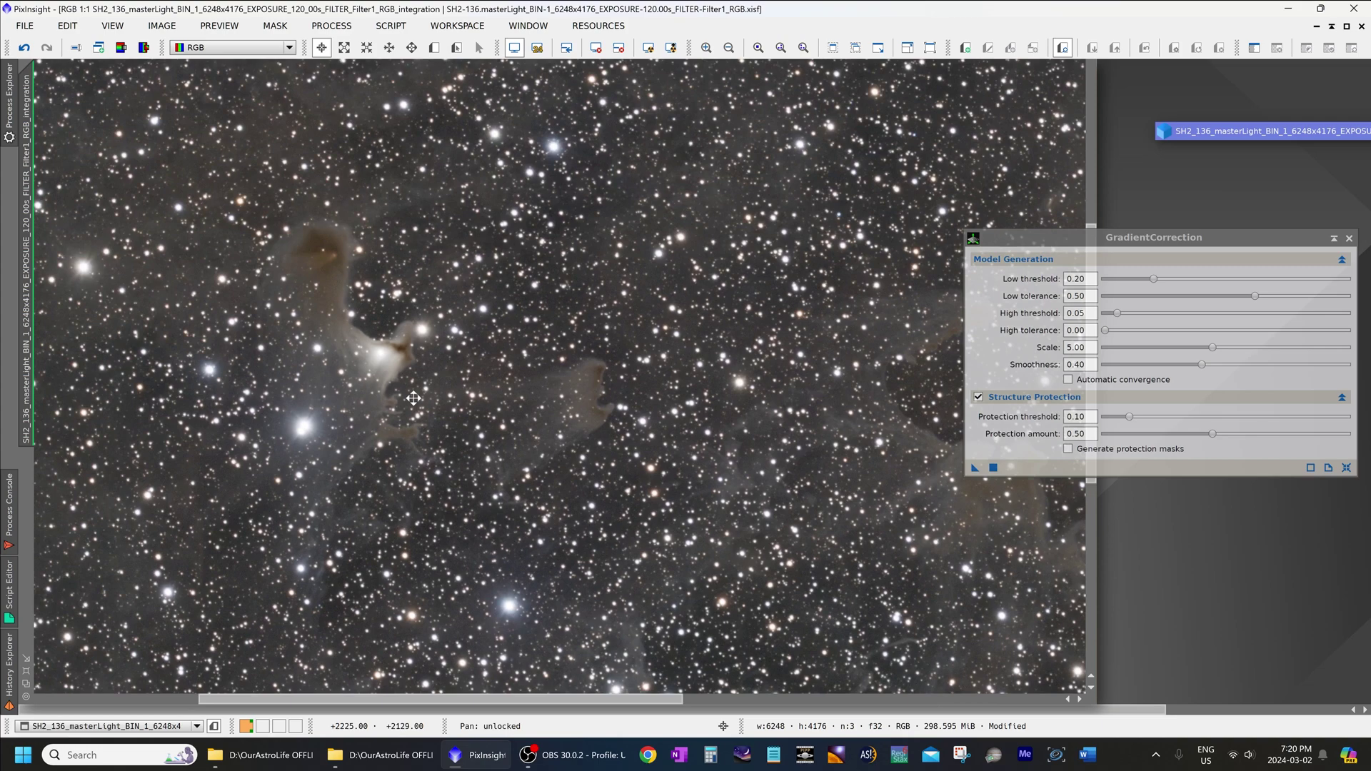
scroll(509, 387, "up", 1)
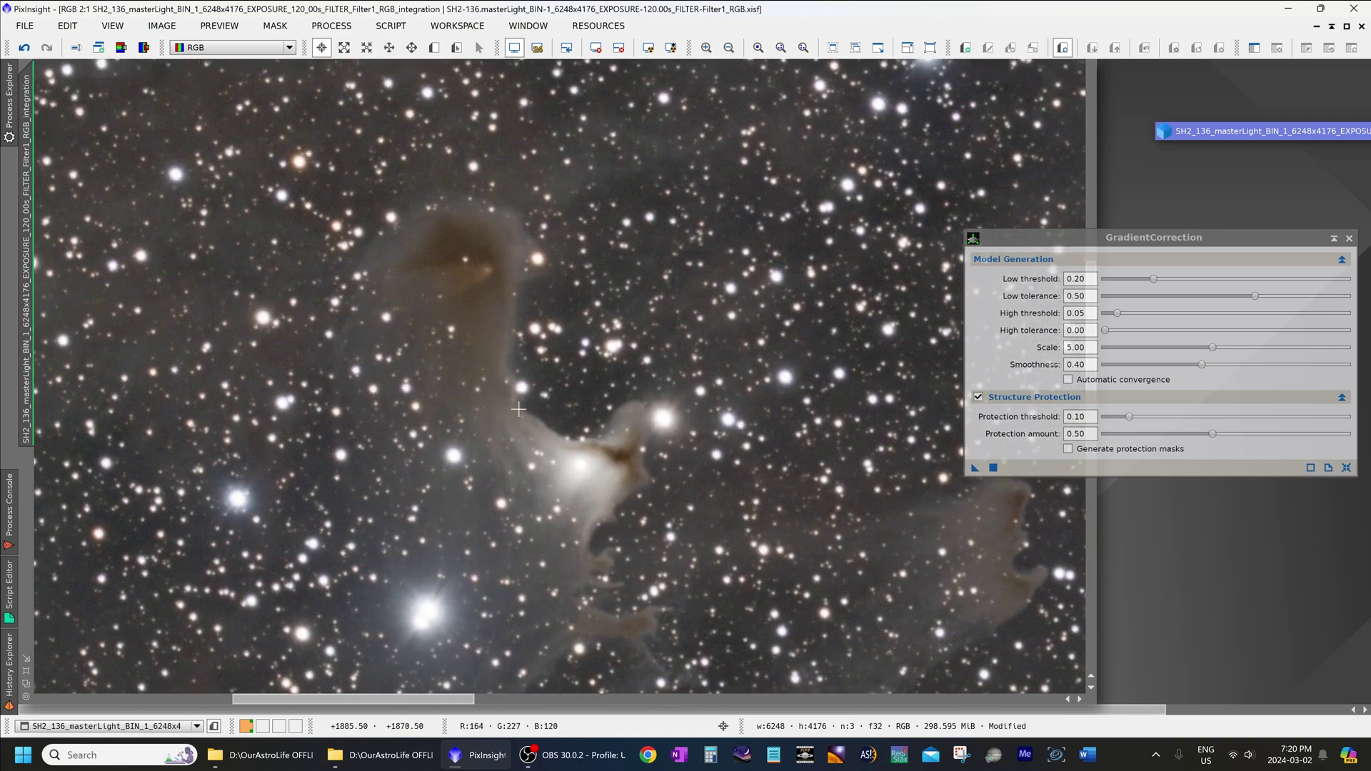
Step: Rename the corrected image's identifier to GradientCorrection1
scroll(518, 409, "down", 3)
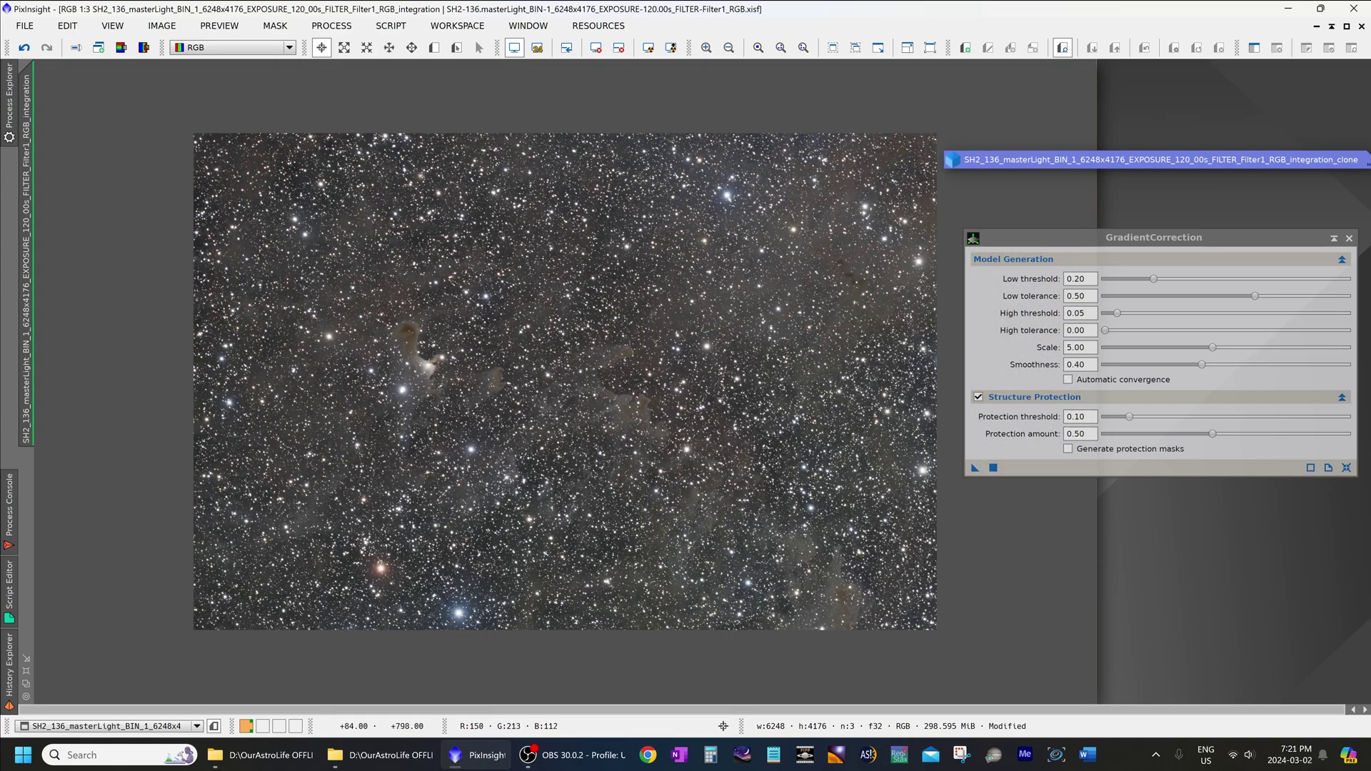
right_click(25, 182)
right_click(26, 164)
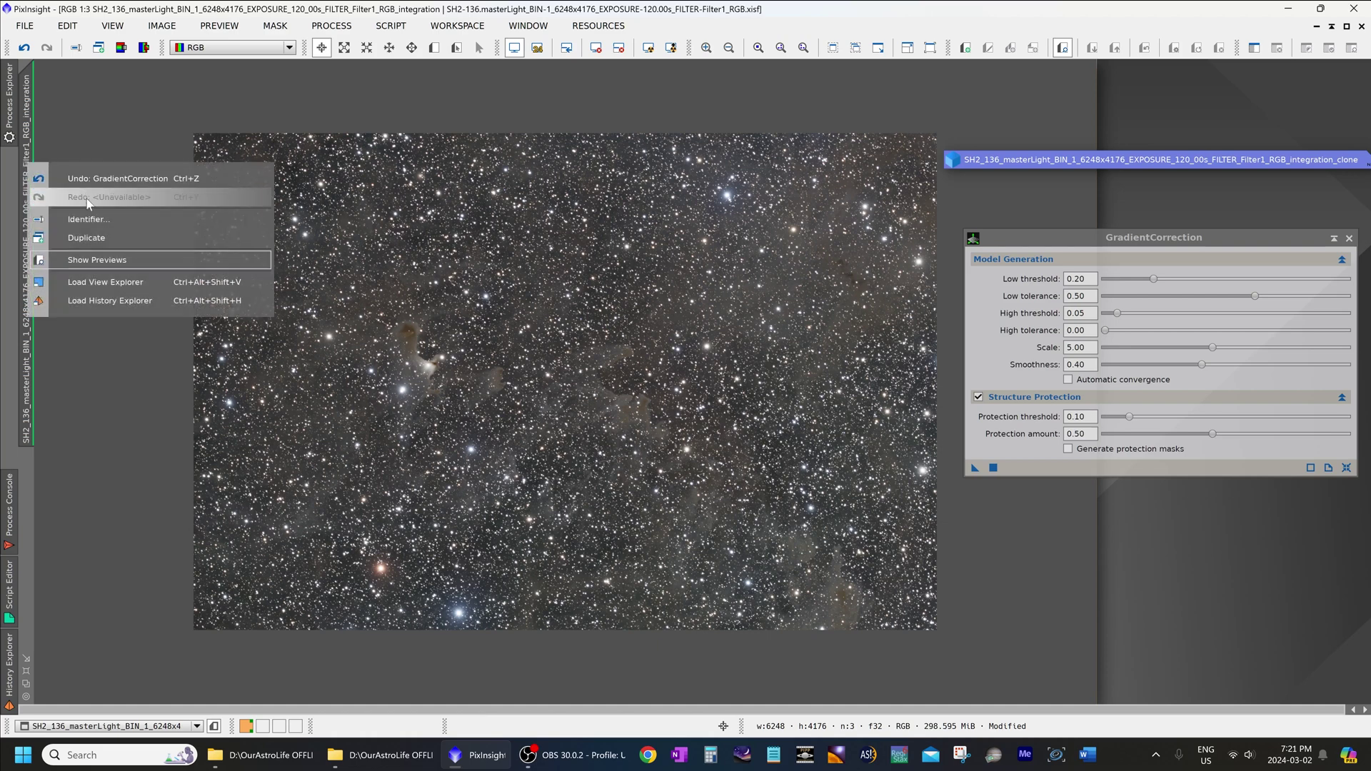
left_click(94, 213)
type("GradientCorrection")
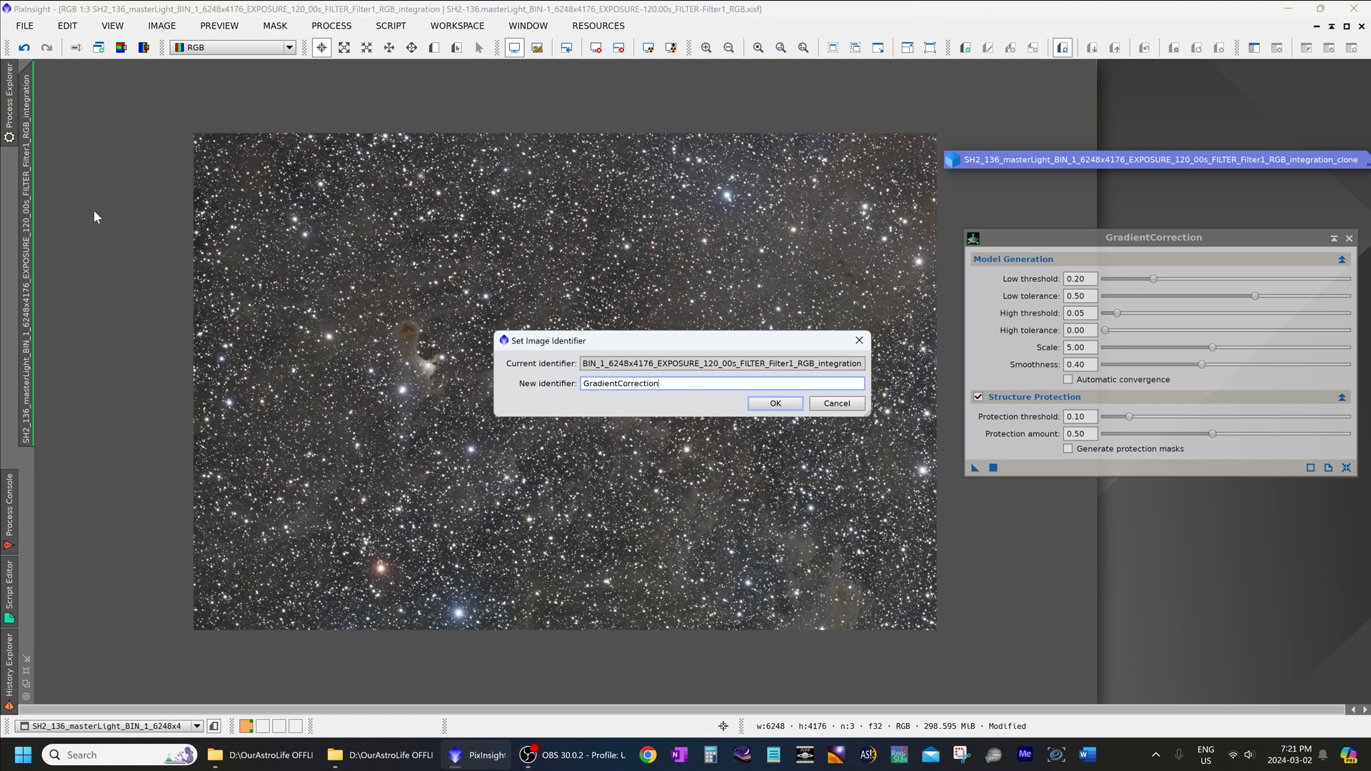
key("Return")
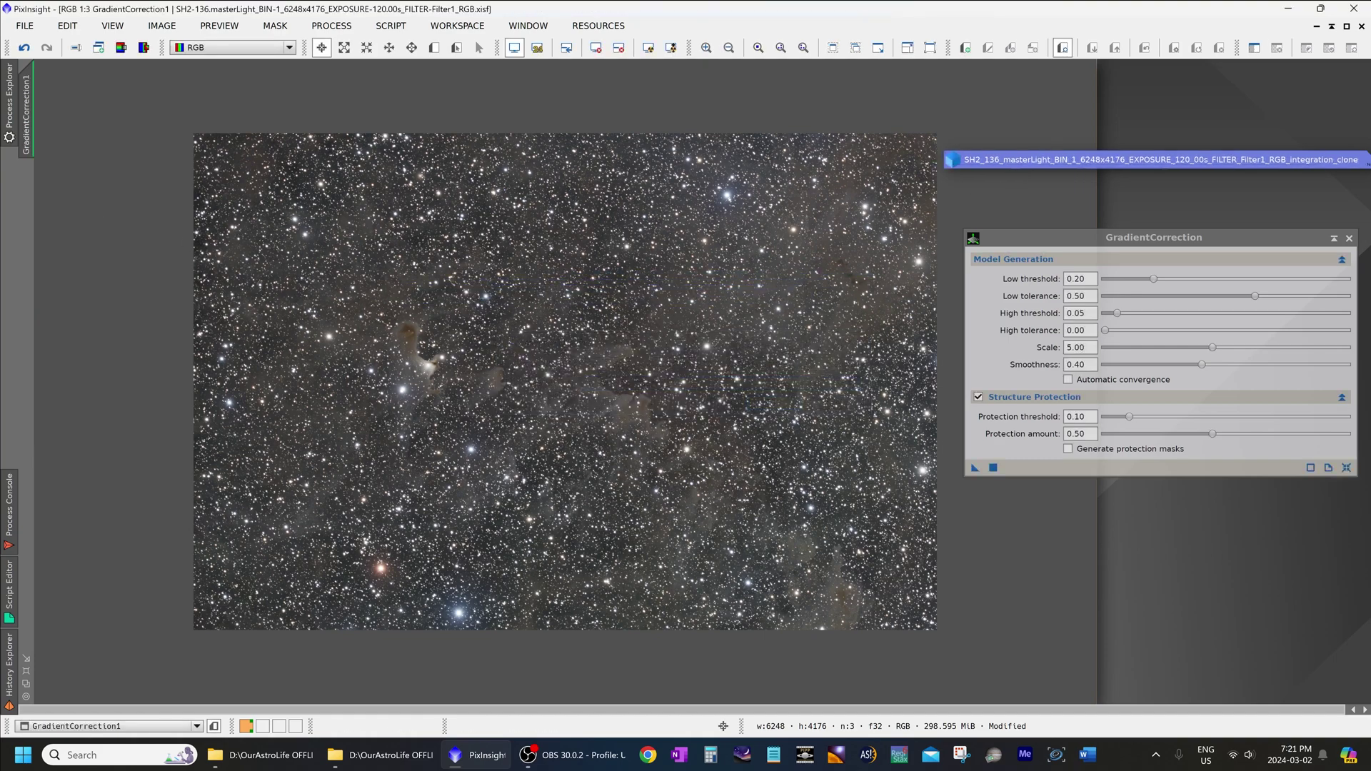
Step: Restore the iconized SH2-136 clone and maximize it in the workspace
left_click_drag(1028, 161, 450, 305)
double_click(451, 304)
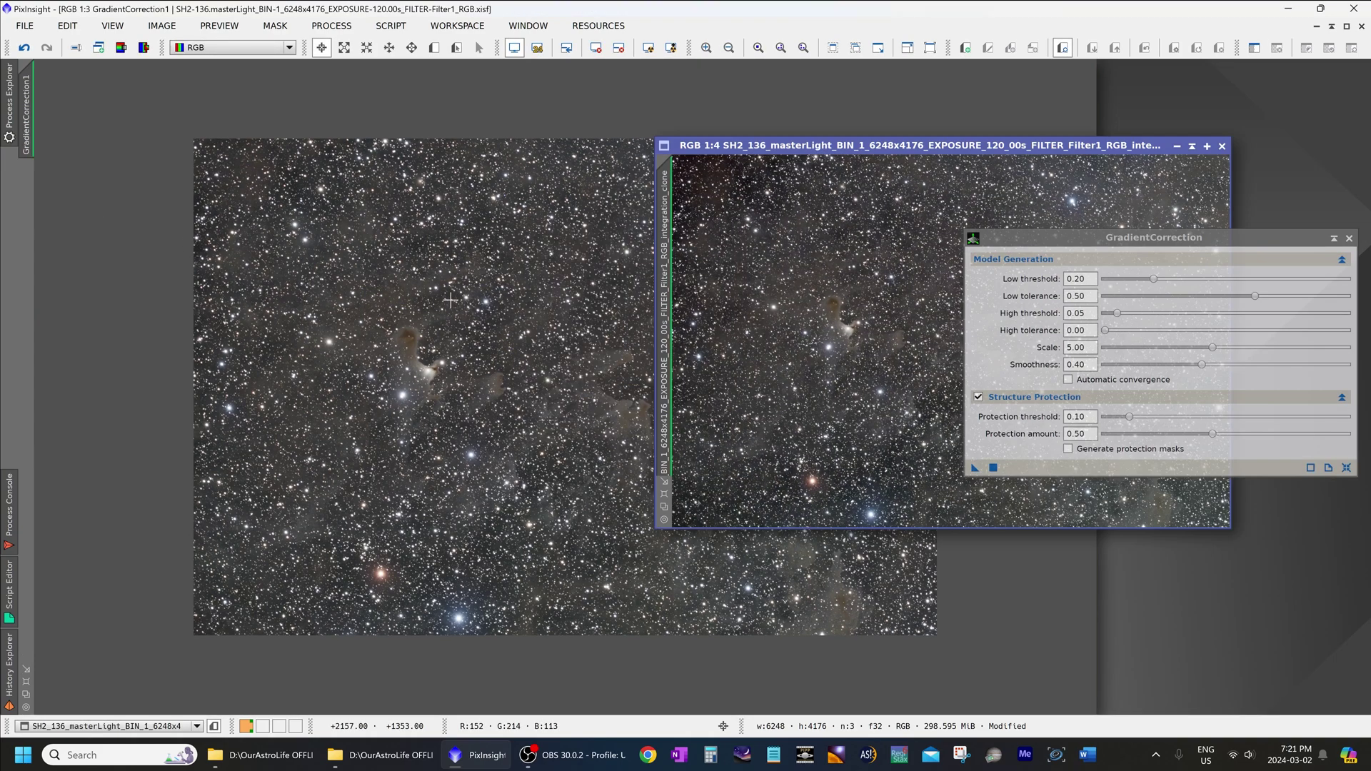
double_click(851, 145)
left_click_drag(1149, 238, 1078, 327)
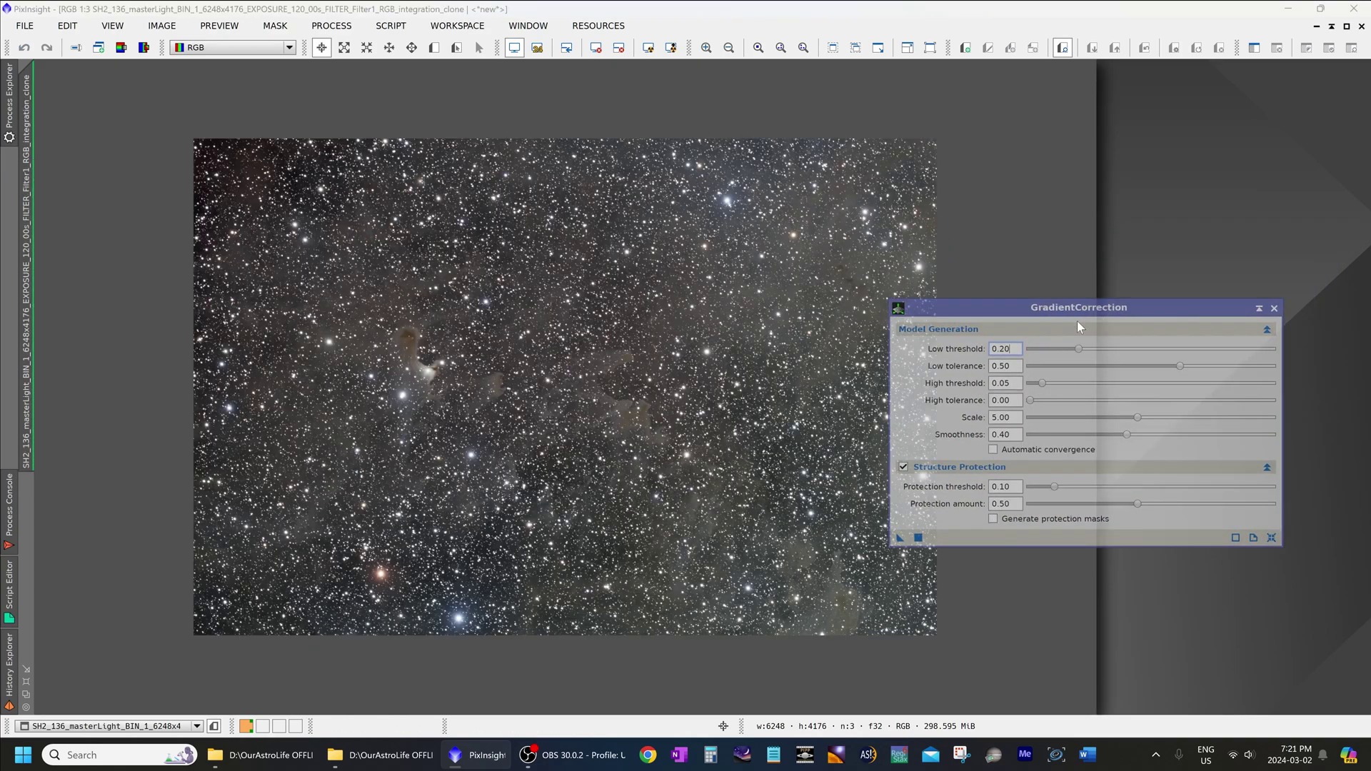
Step: Close GradientCorrection and start DynamicBackgroundExtraction on the SH2-136 clone
left_click(1273, 307)
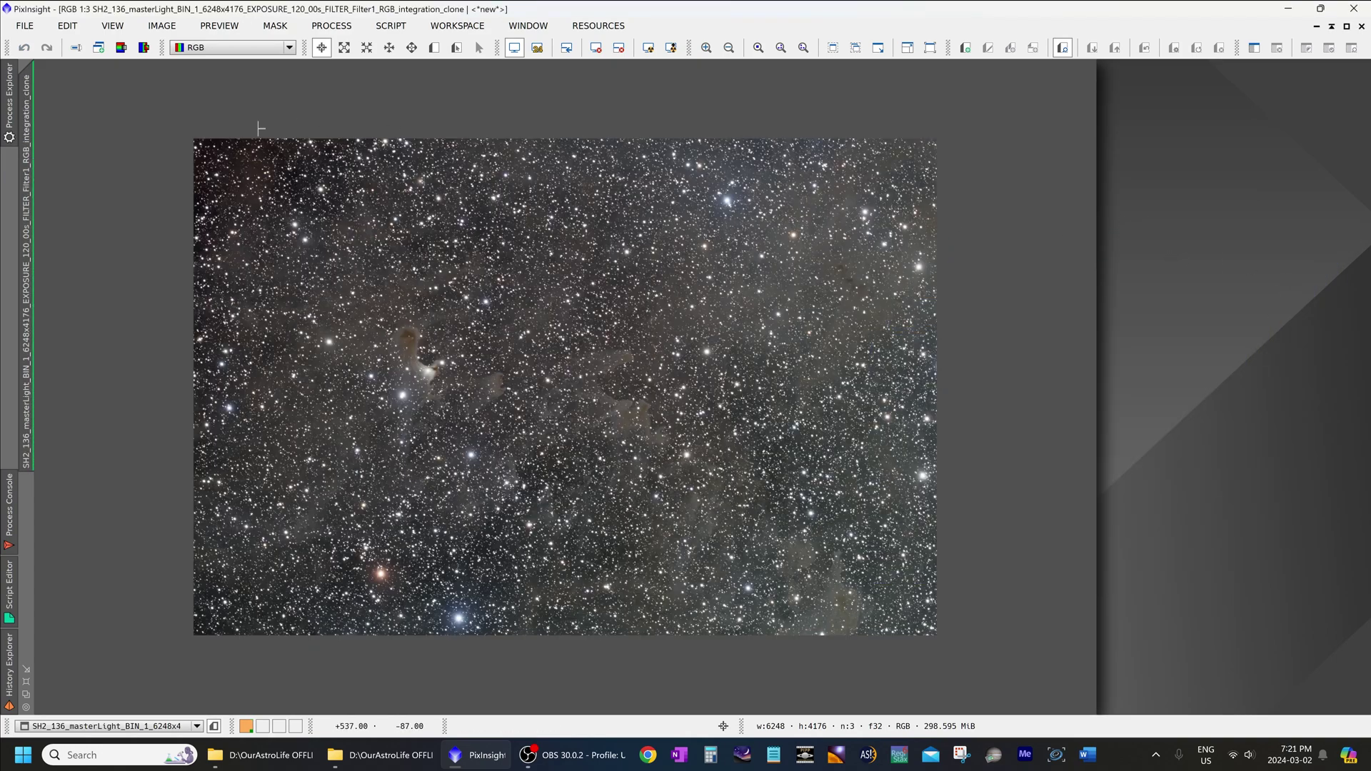
left_click(317, 26)
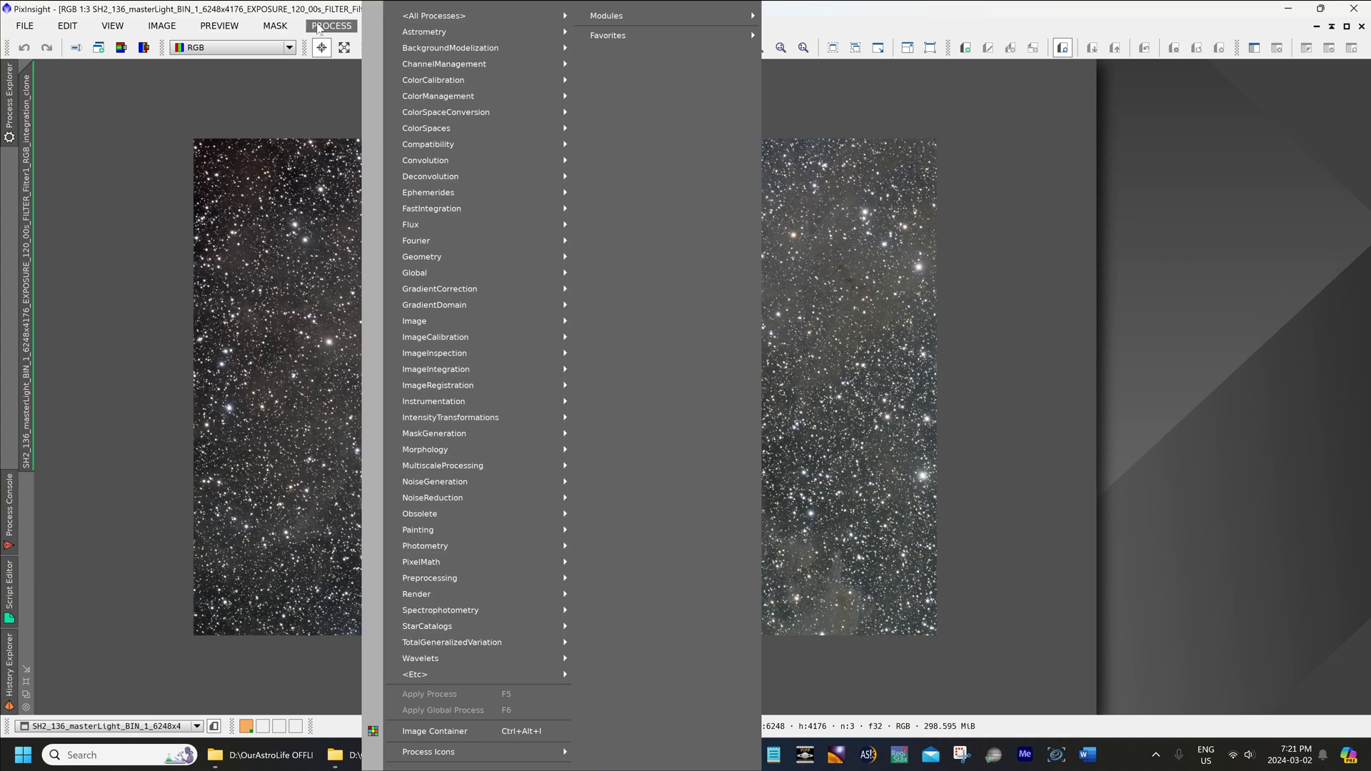
mouse_move(546, 17)
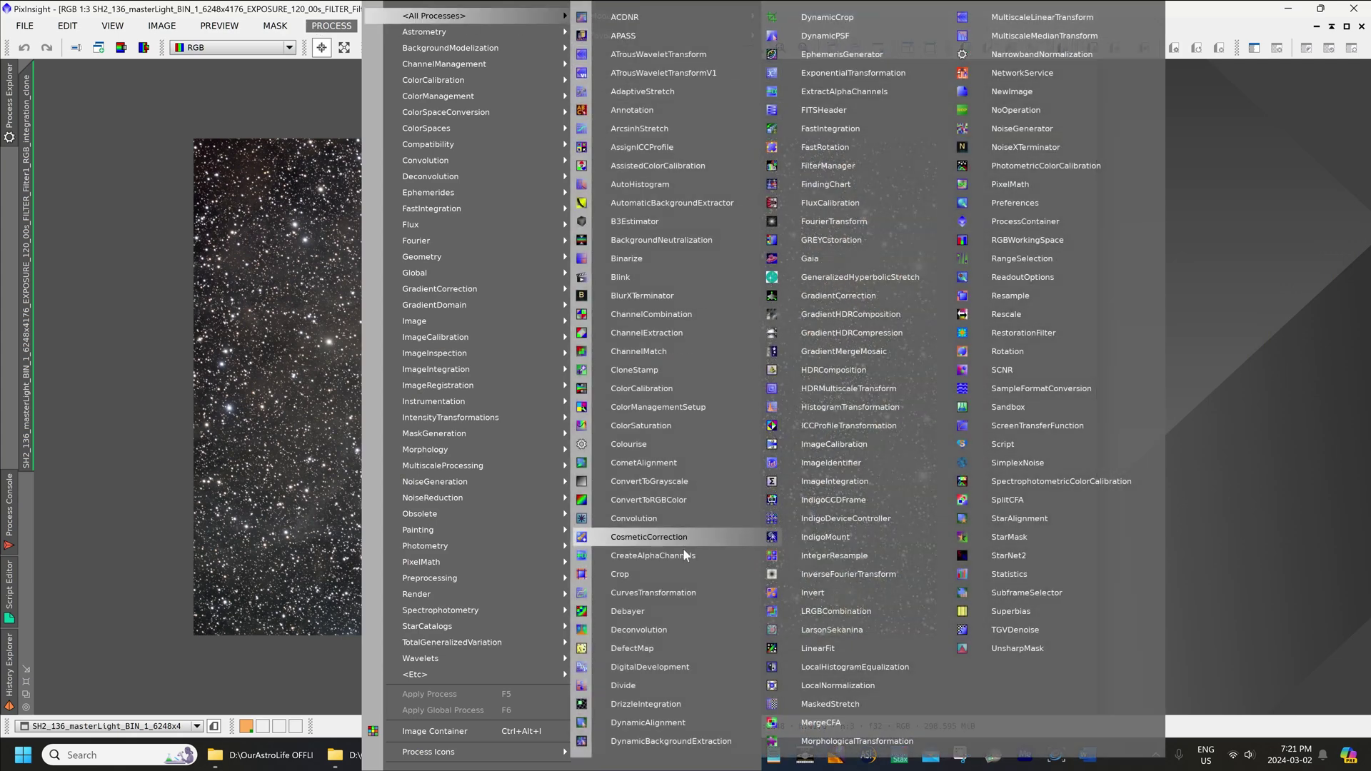
left_click(696, 739)
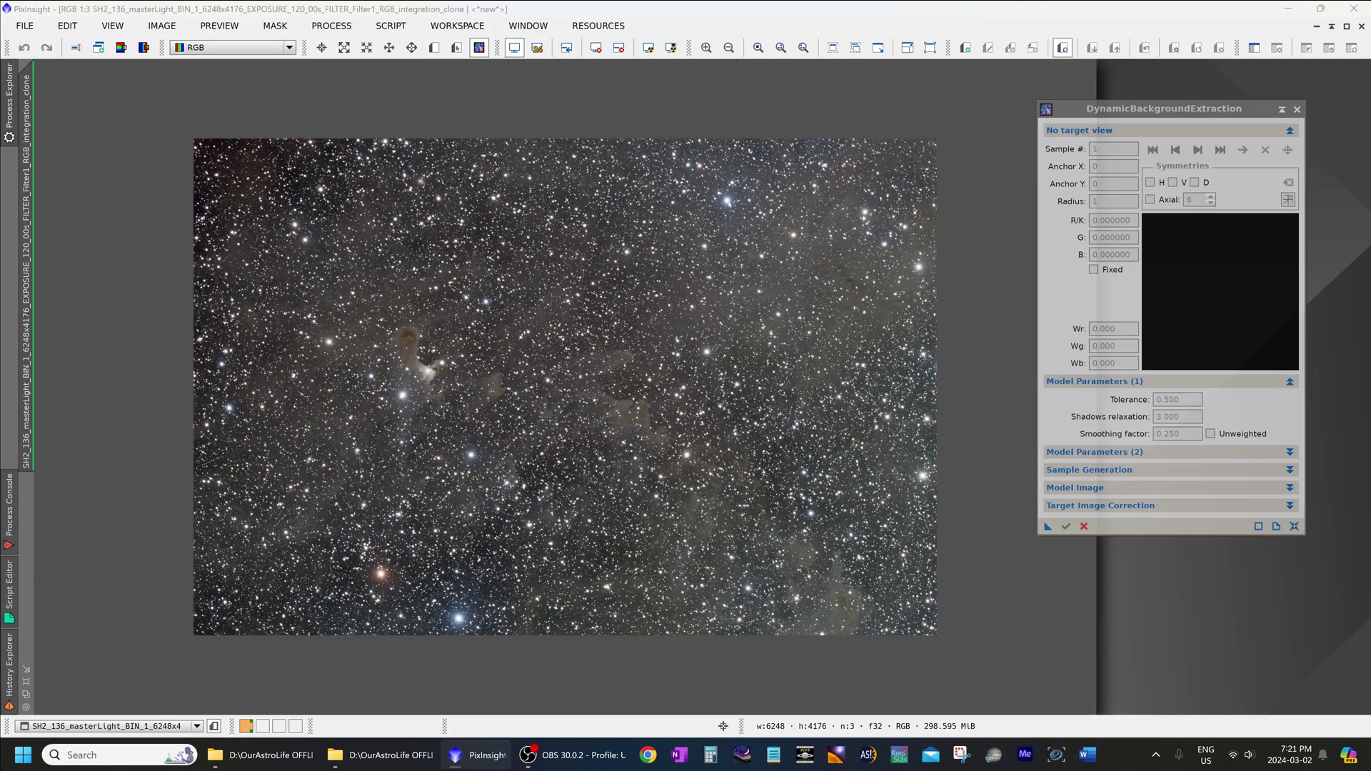
left_click_drag(1084, 107, 1063, 123)
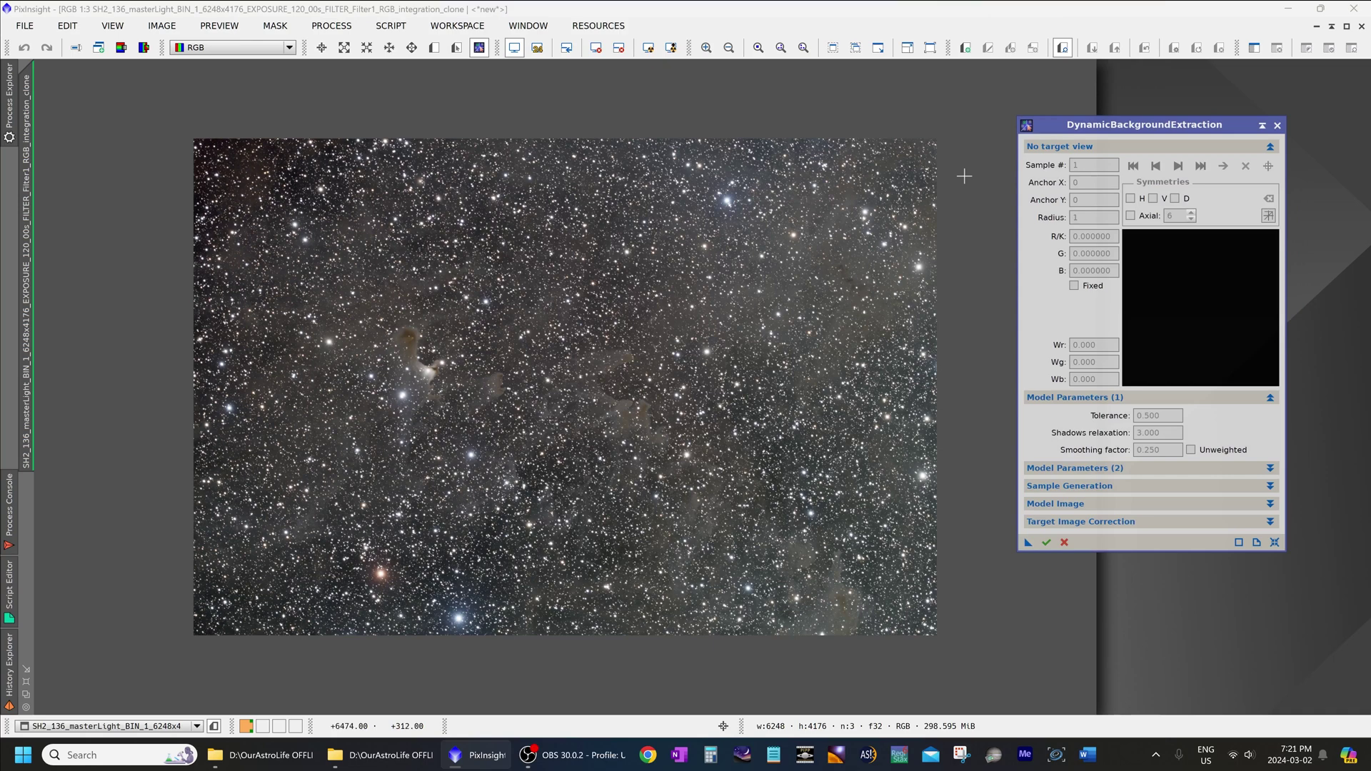
left_click(1274, 544)
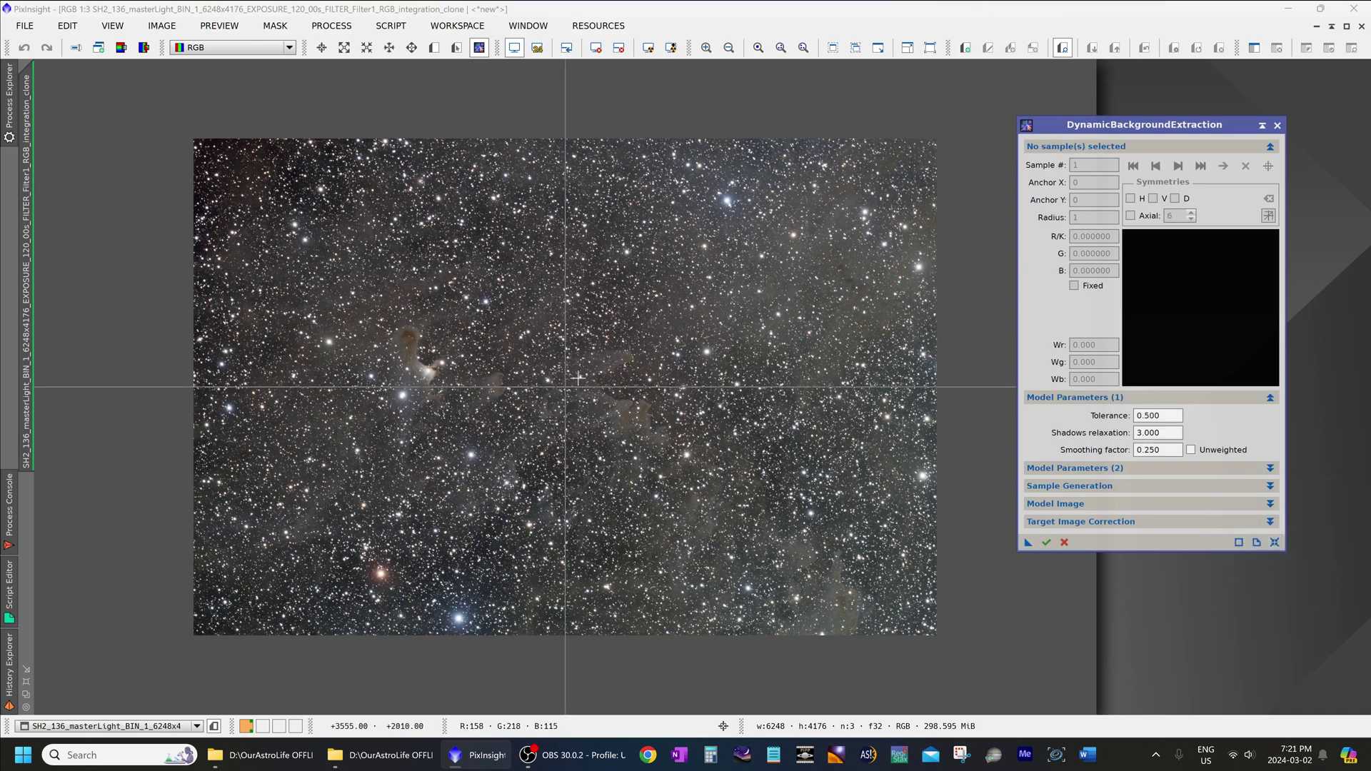
Step: Set the DBE correction to Subtraction and generate 25 background samples
left_click(1114, 468)
left_click(1071, 542)
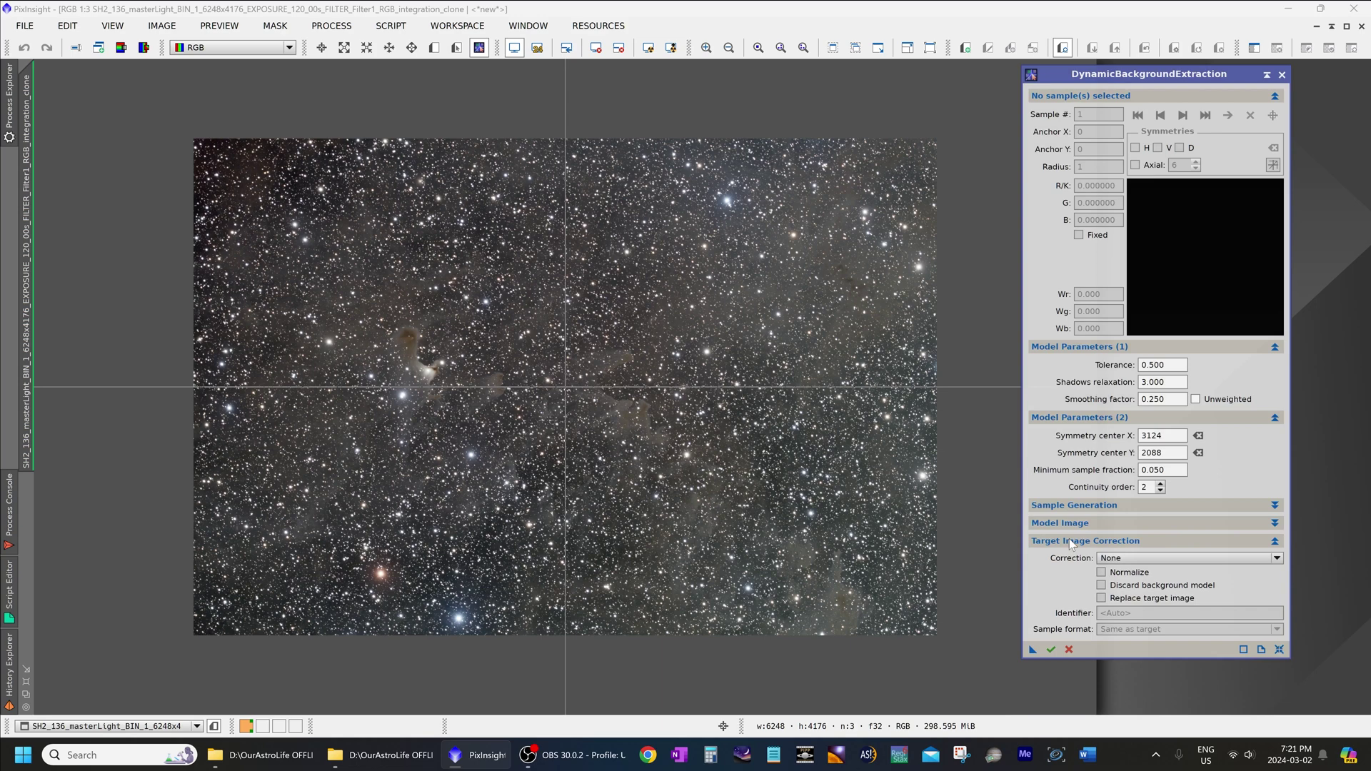
left_click(1125, 556)
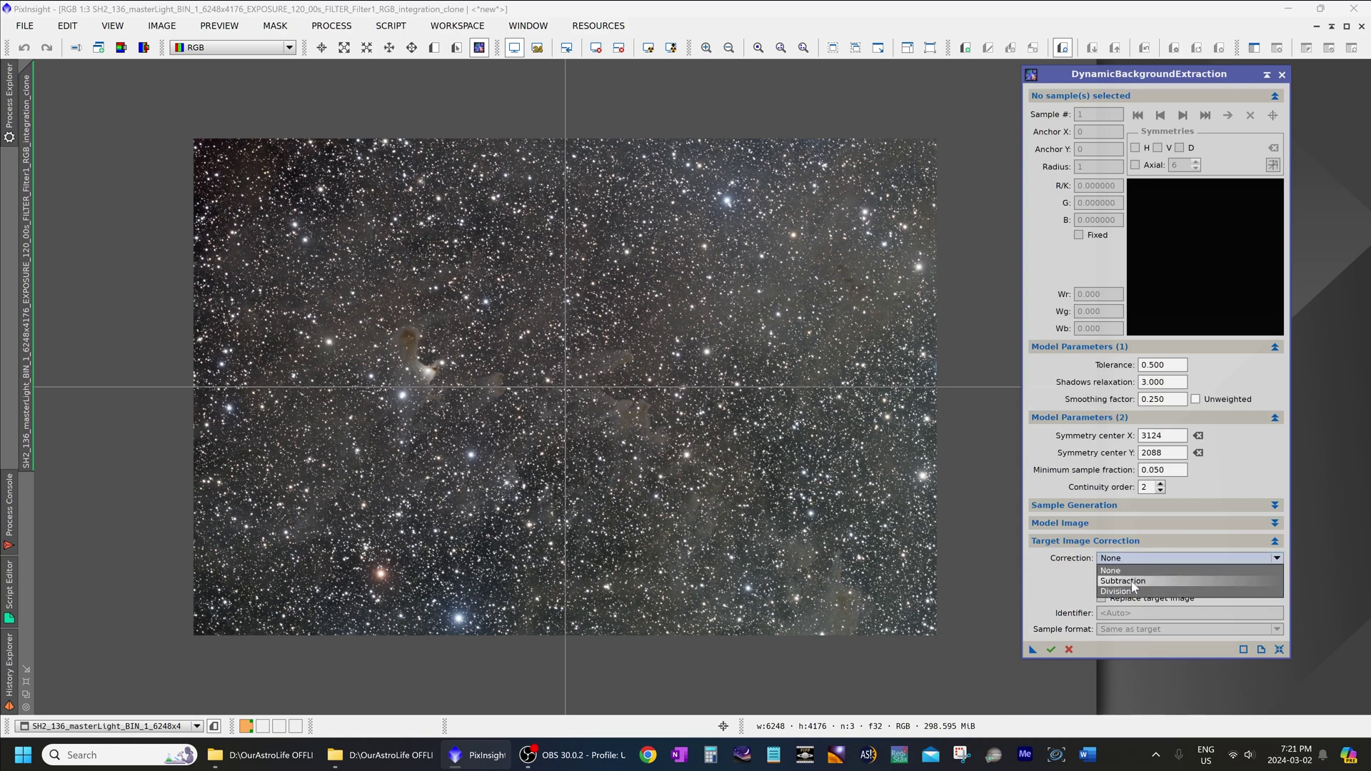
left_click(1129, 581)
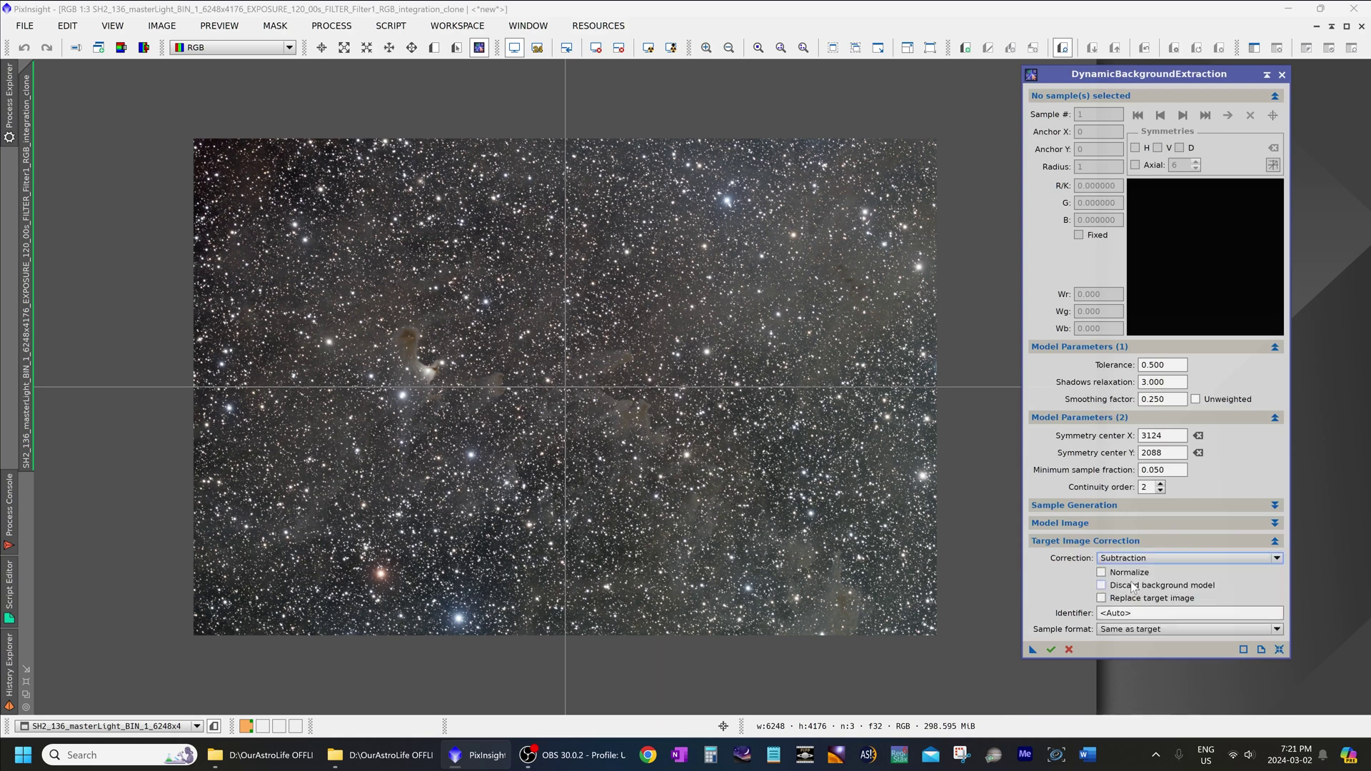
left_click(1090, 541)
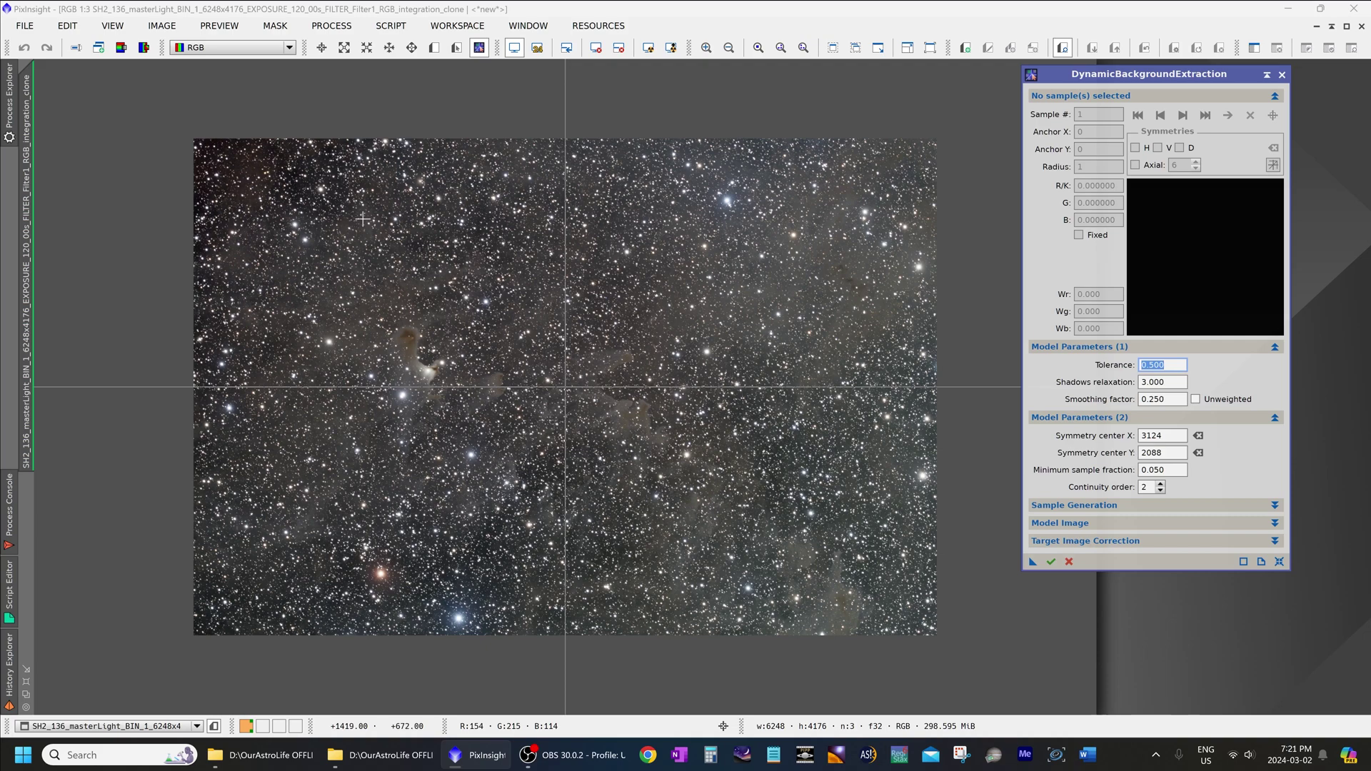
scroll(400, 243, "up", 1)
scroll(428, 261, "down", 1)
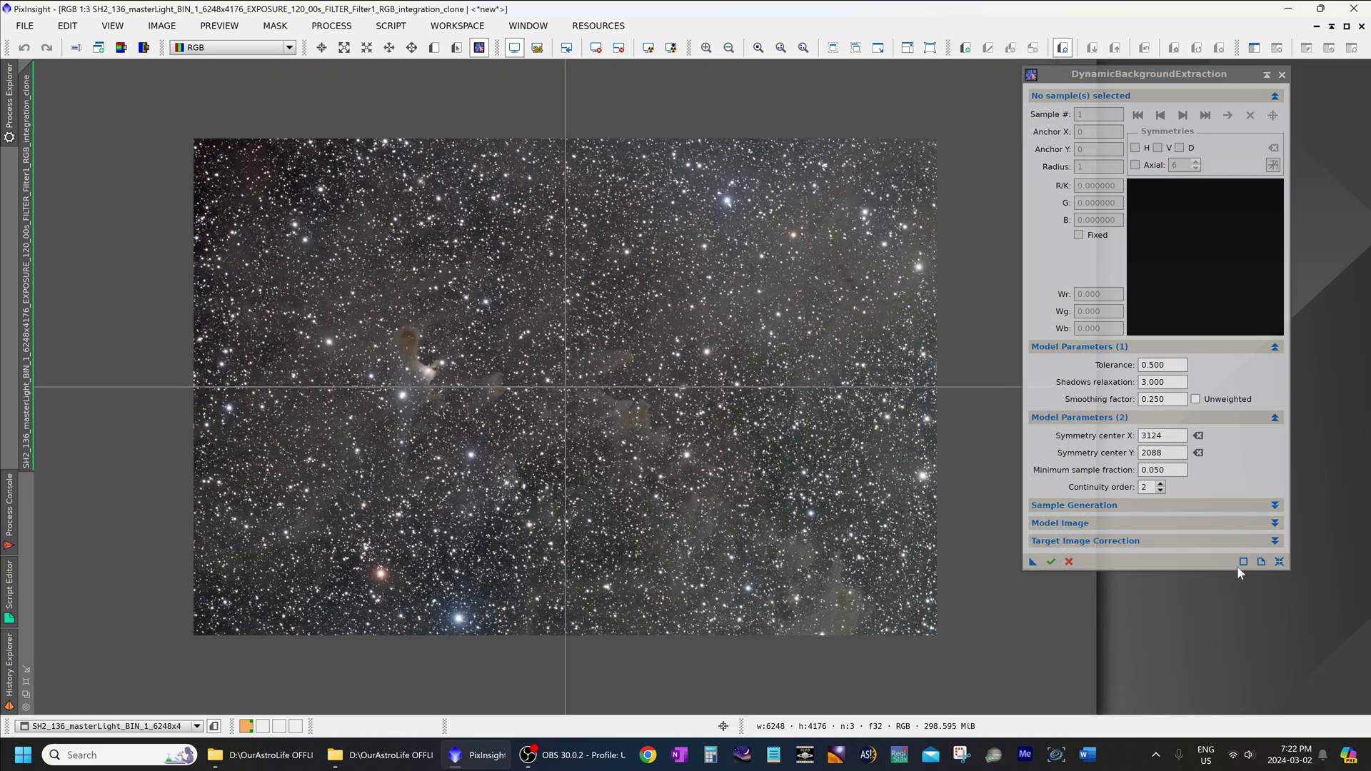
left_click(1129, 504)
left_click(1219, 541)
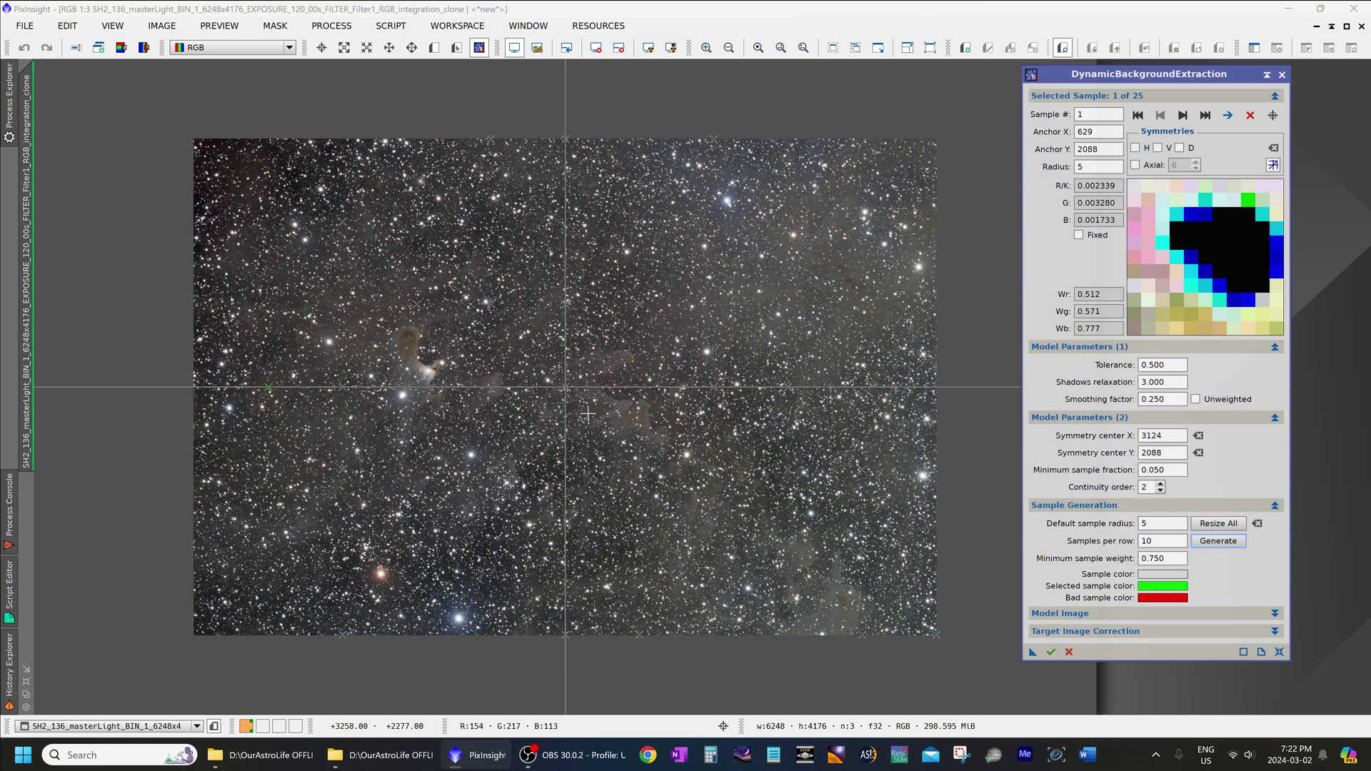
Step: Apply DBE to the clone and auto-stretch the corrected result
left_click_drag(1033, 652, 515, 369)
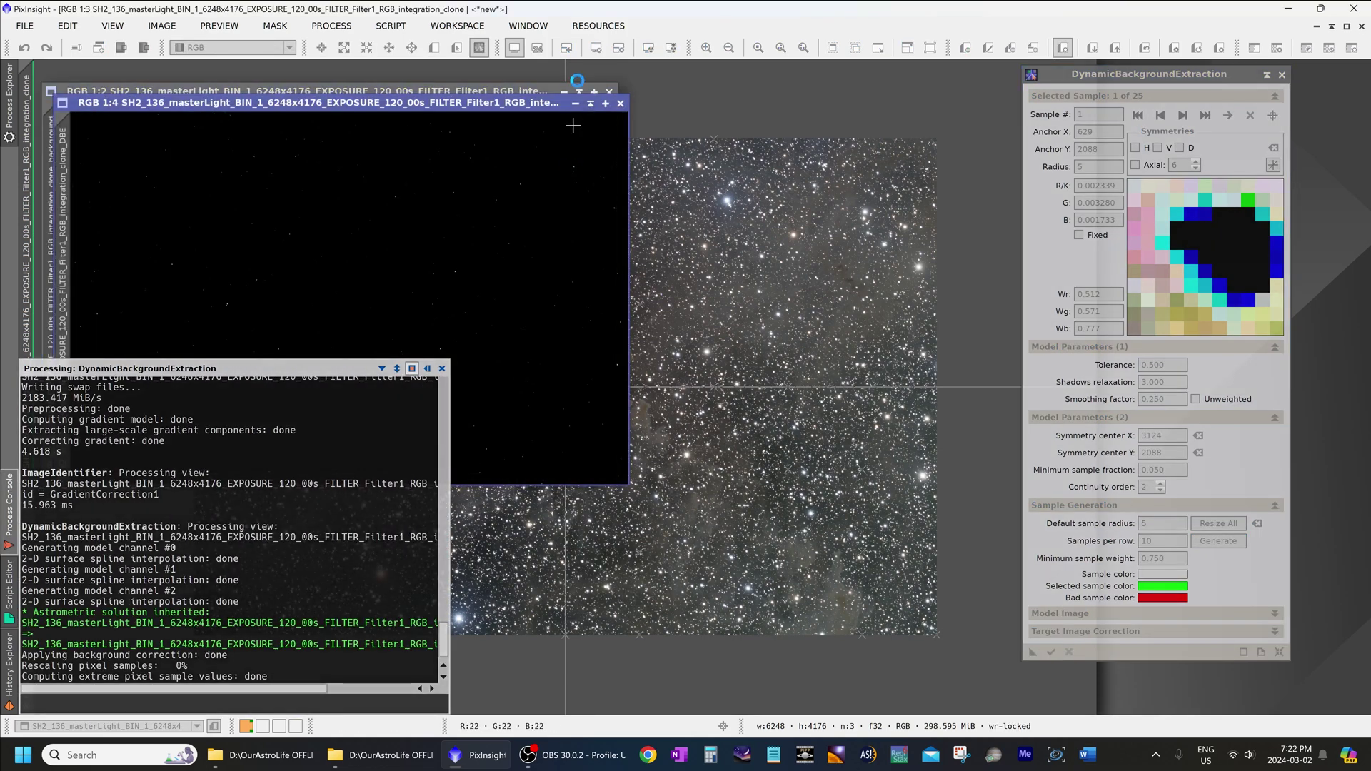
left_click(648, 48)
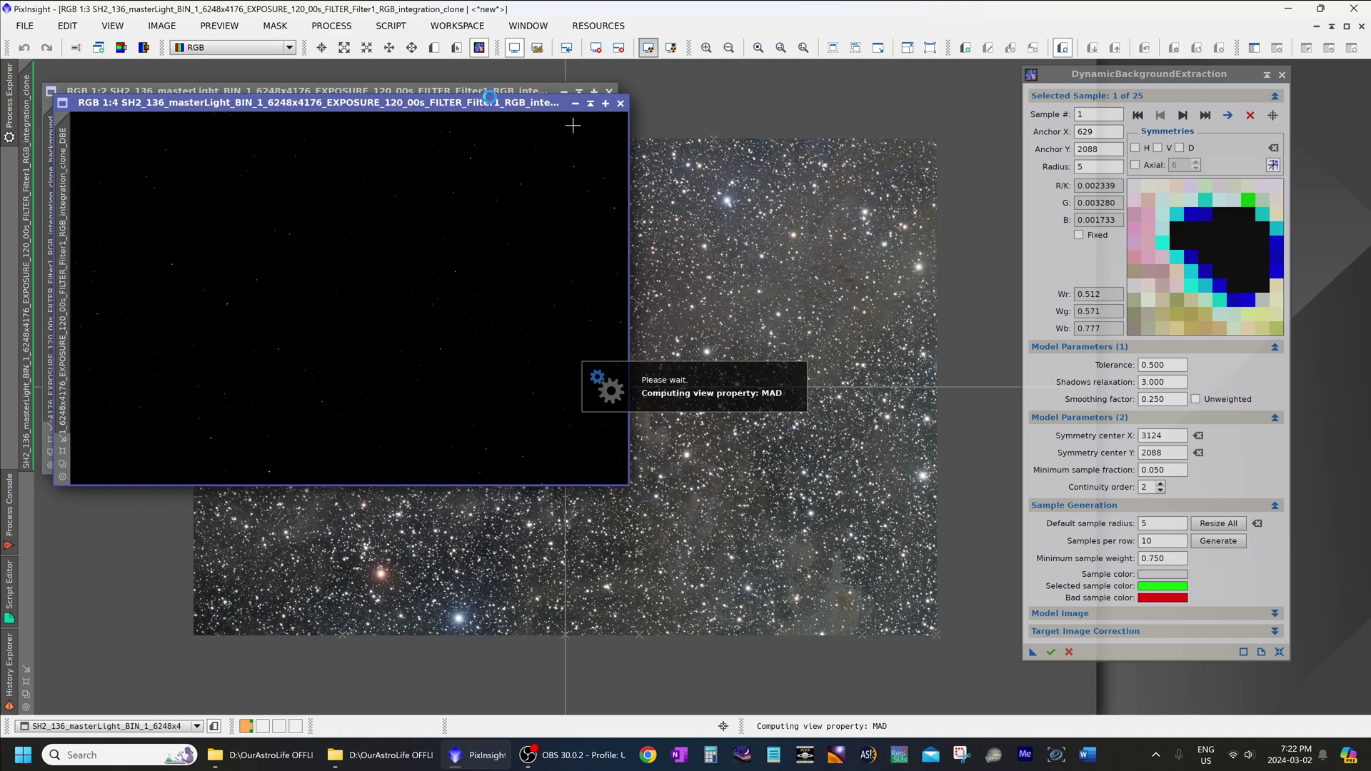
left_click_drag(490, 100, 554, 188)
left_click(604, 98)
Step: Close the background model window and the DBE tool, confirming the cancellation
left_click(608, 92)
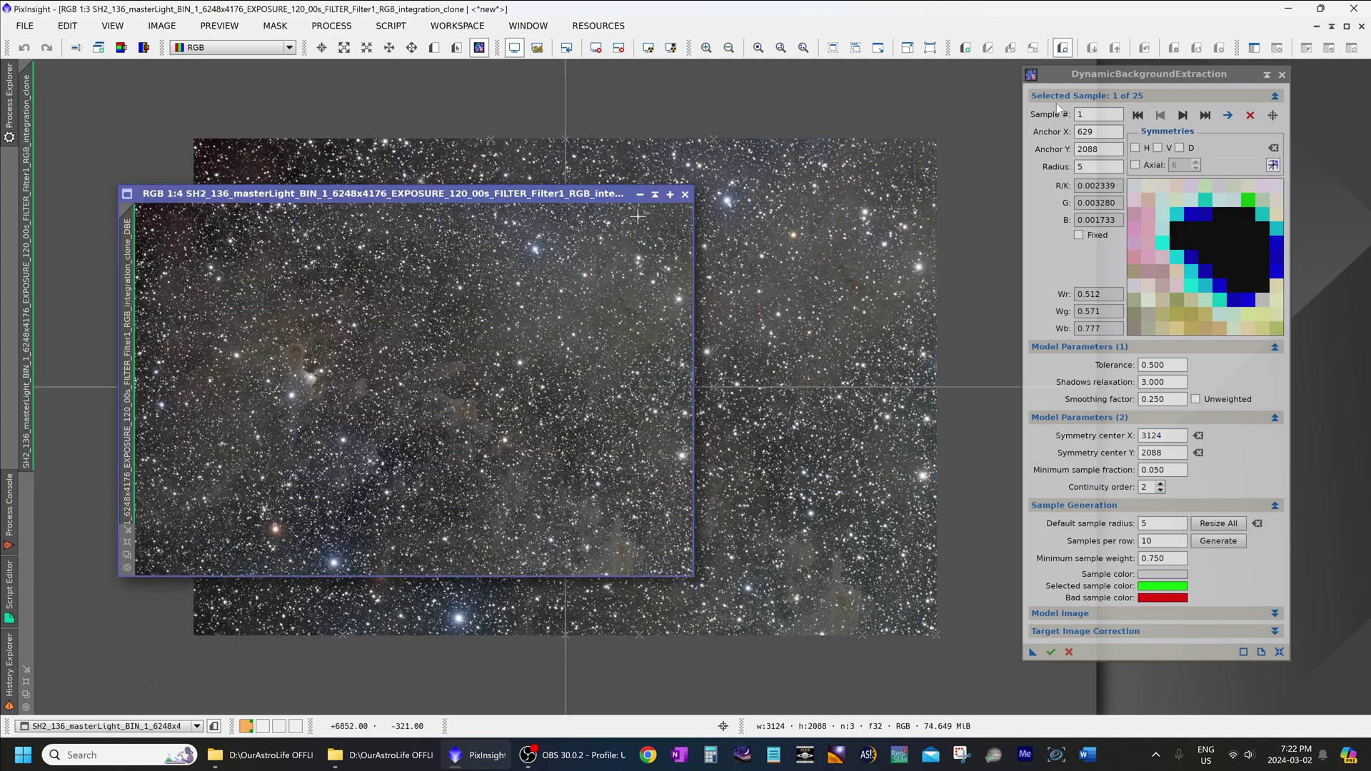
left_click(1282, 74)
left_click(647, 409)
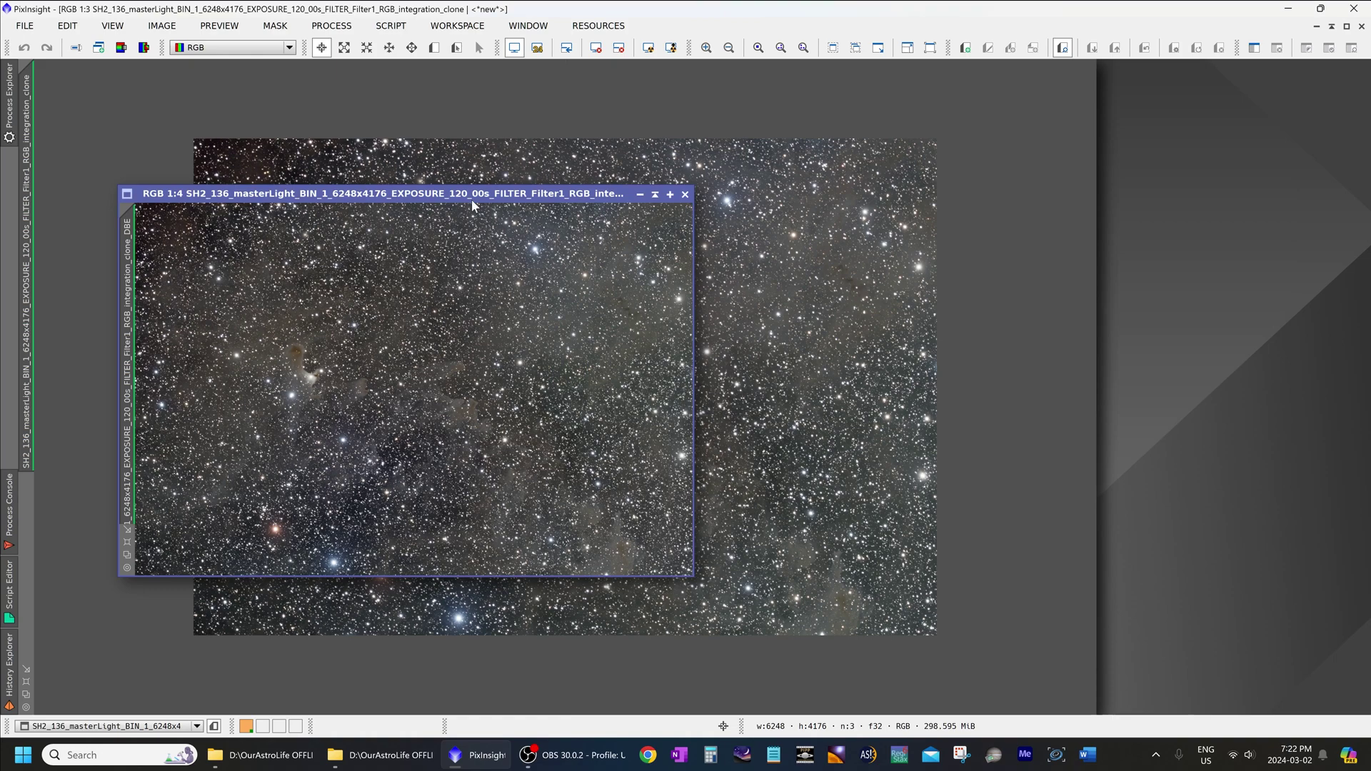
Step: Rename the corrected image DBE1, tile the windows, and select GradientCorrection1
left_click_drag(471, 199, 816, 213)
right_click(522, 281)
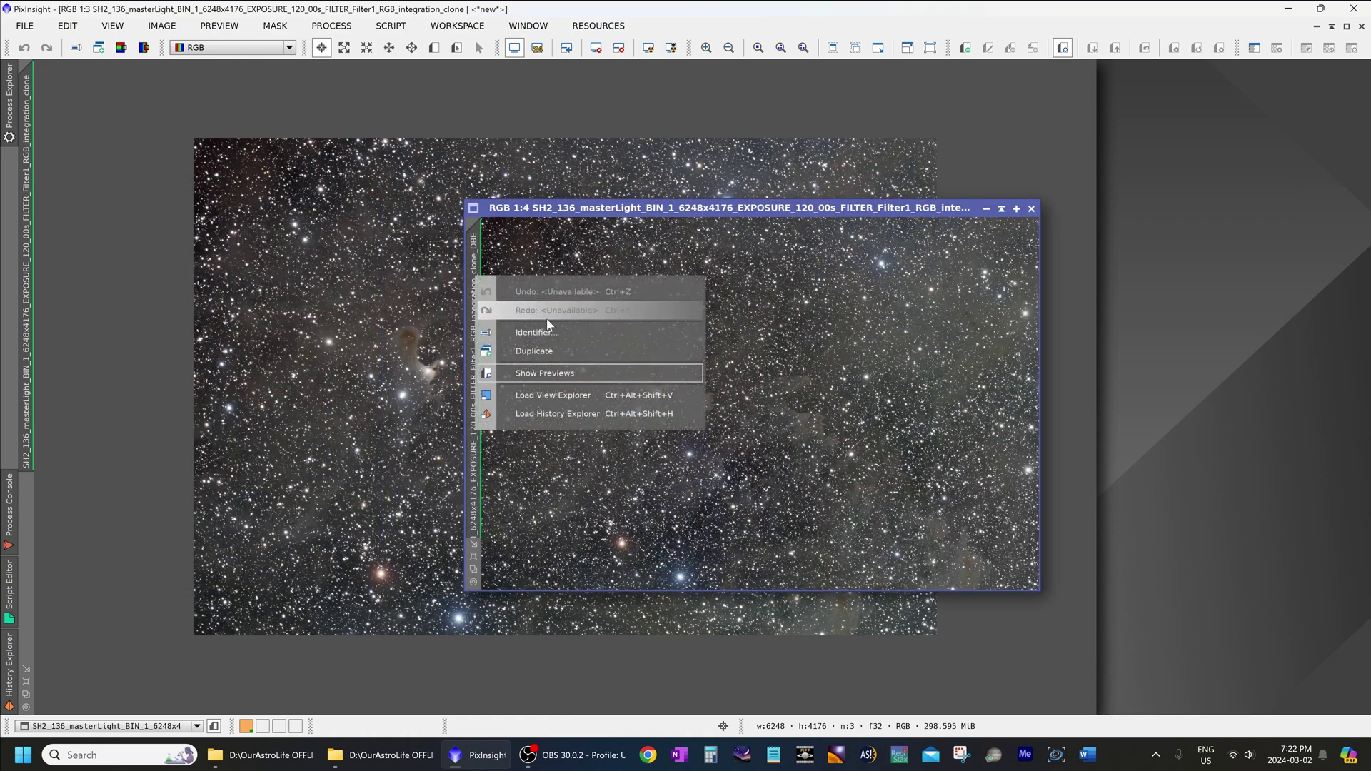
left_click(551, 326)
type("DBE1")
key("Return")
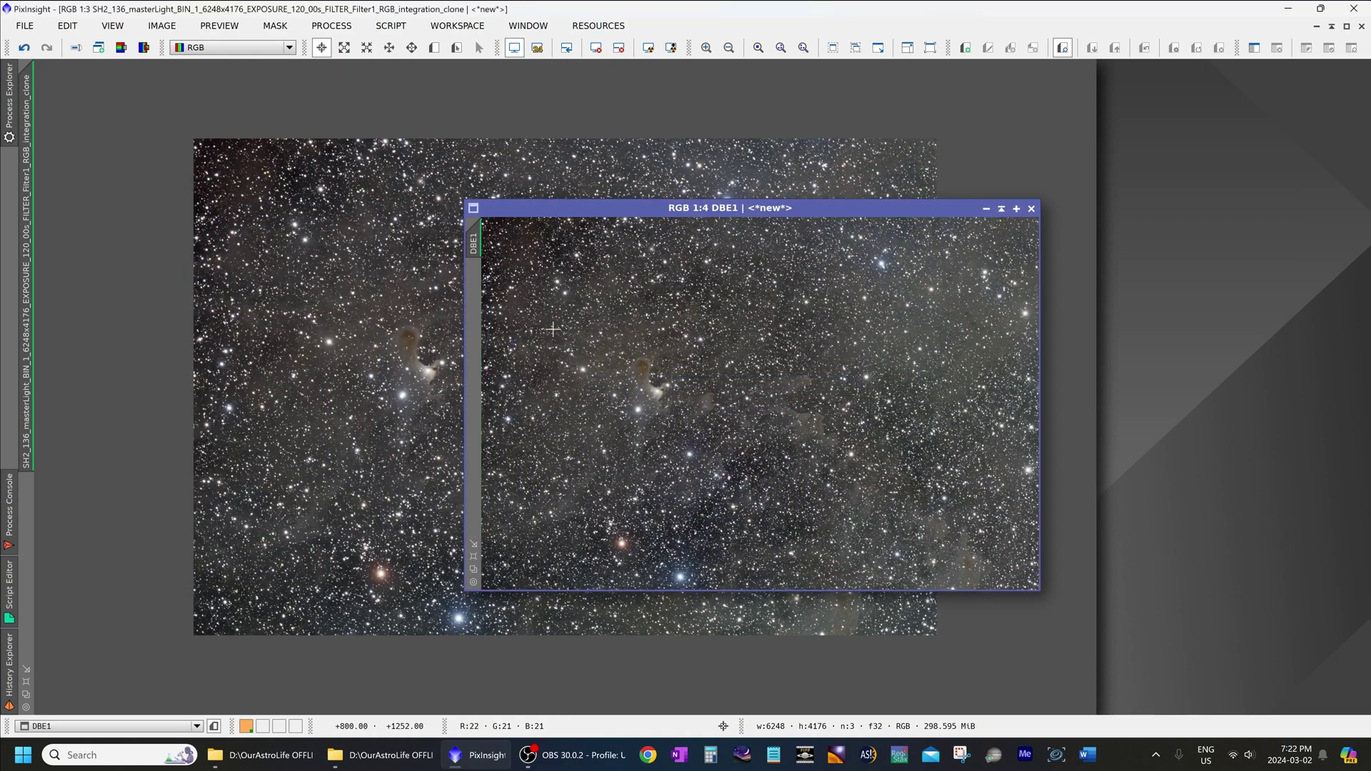
key("ctrl+shift+t")
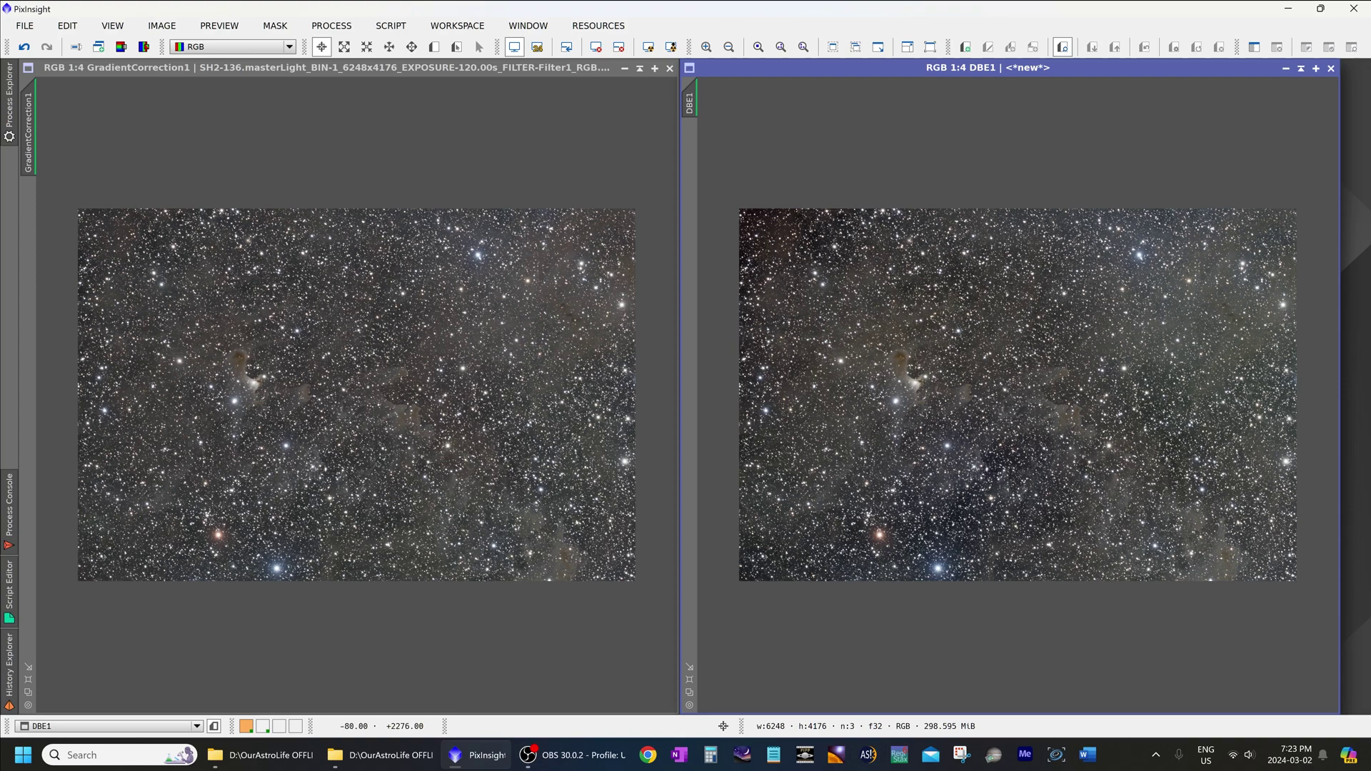
left_click(301, 273)
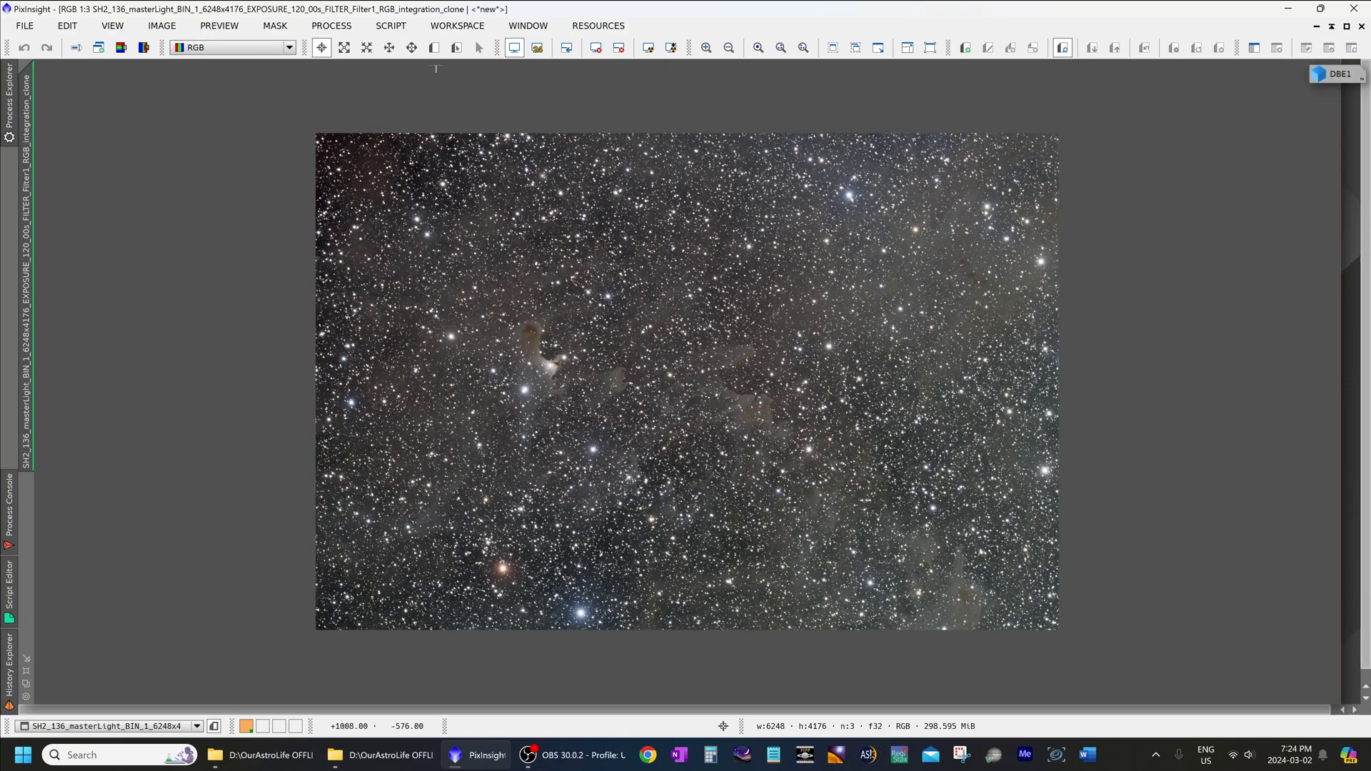
Step: Reopen DynamicBackgroundExtraction and attach it to the original SH2-136 image
left_click(331, 25)
mouse_move(464, 15)
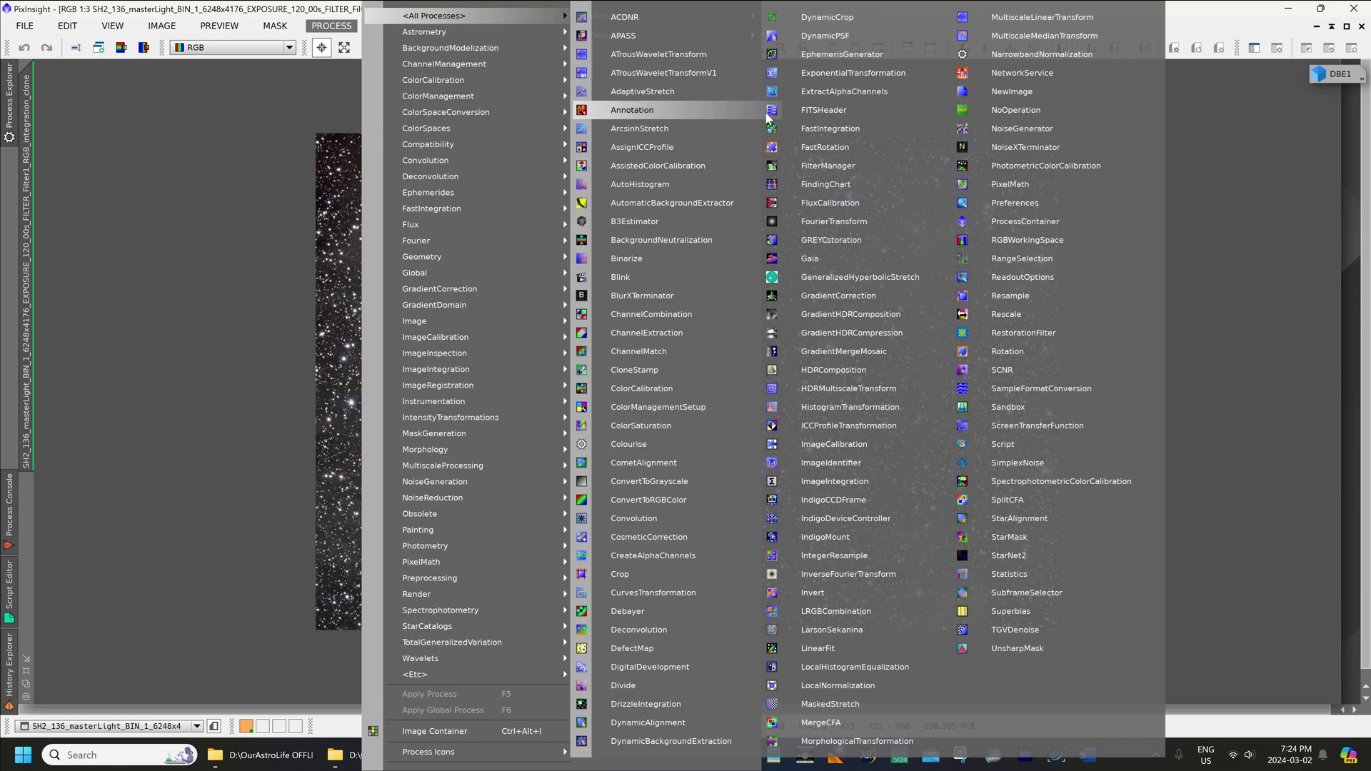
left_click(643, 741)
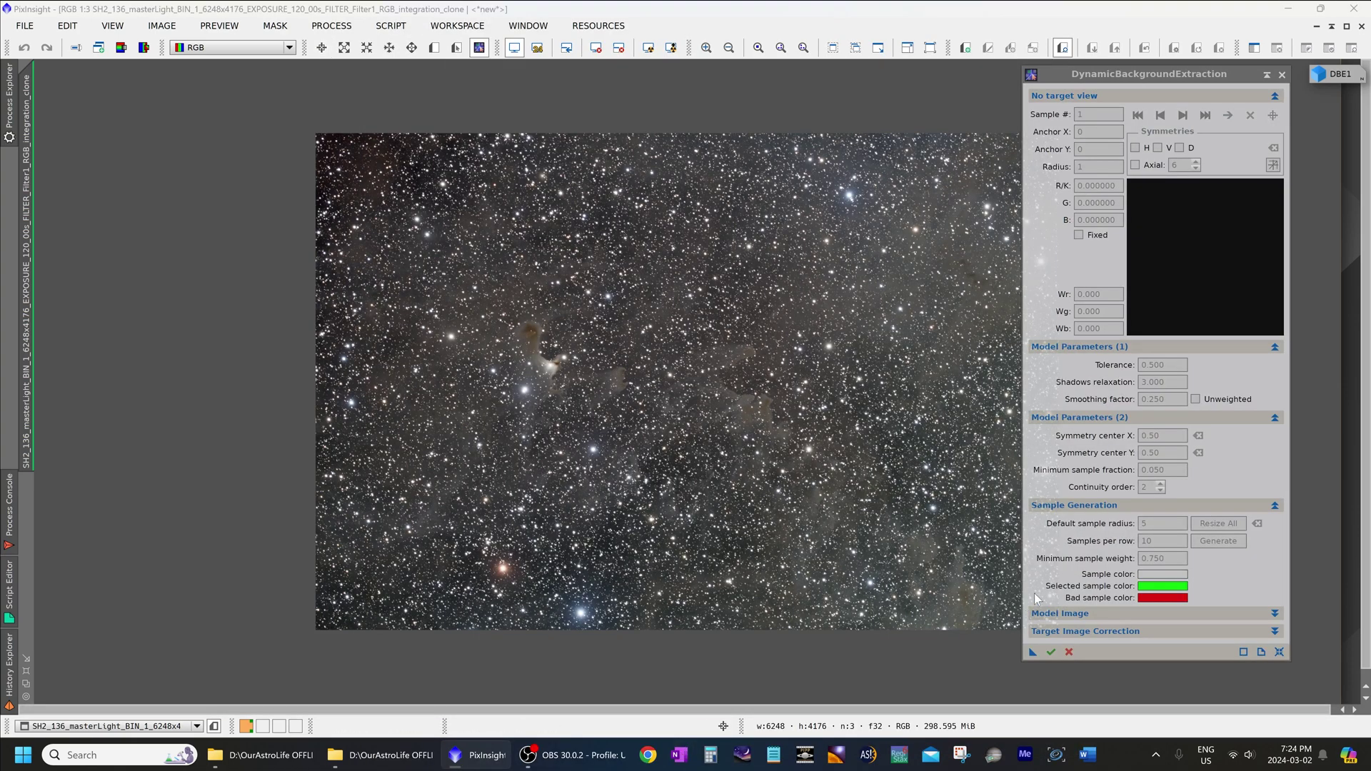
left_click(1083, 347)
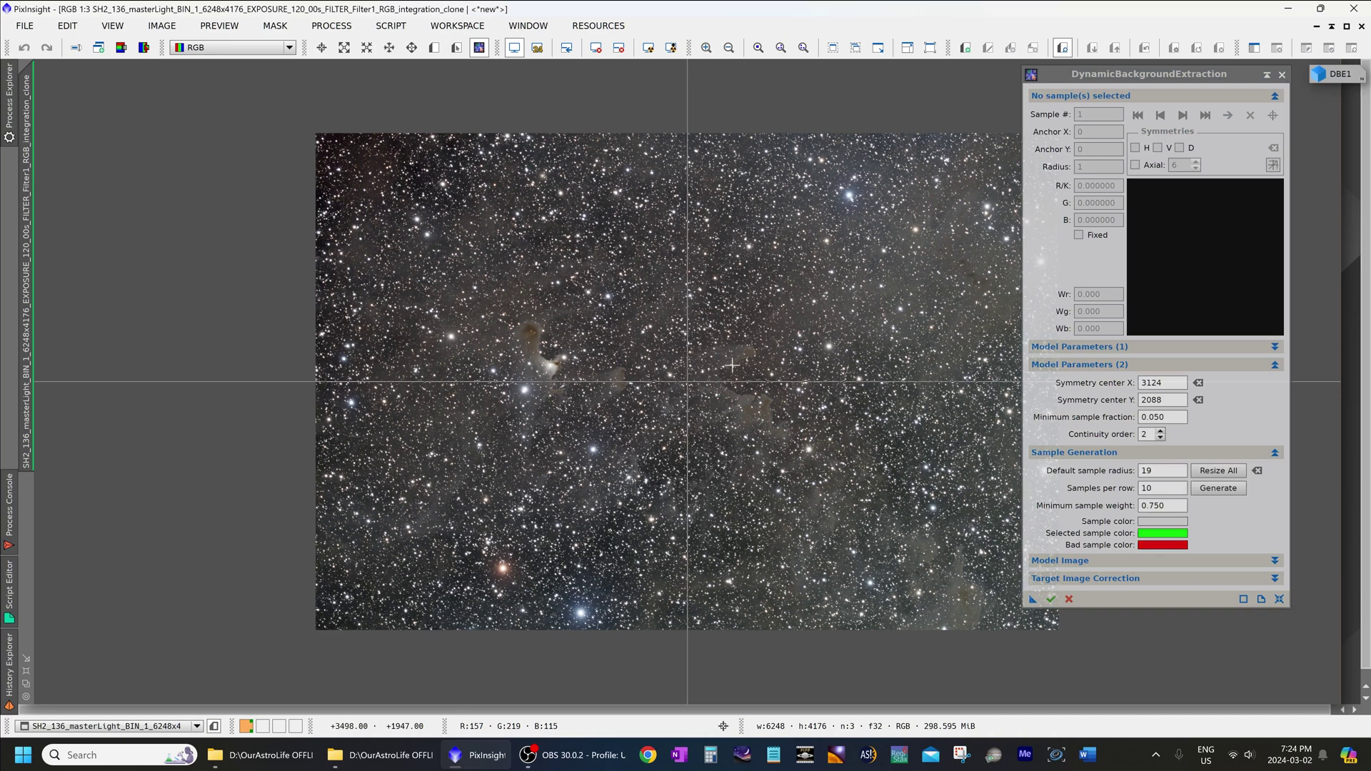
Step: Set Shadows relaxation 20, Tolerance 1 and sample radius 20
left_click(1078, 346)
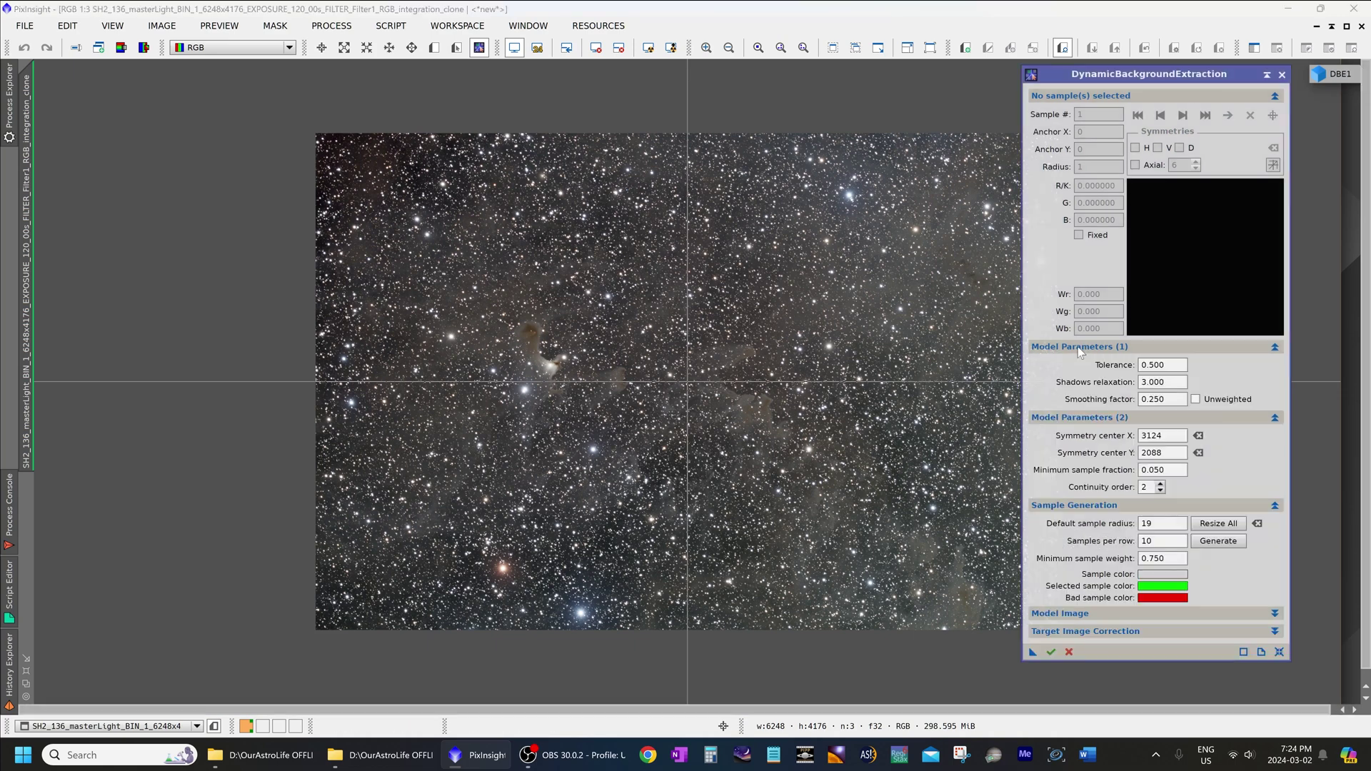
key("Tab")
key("Tab")
type("20")
key("shift+Tab")
type("1")
key("Tab")
key("Tab")
left_click(1097, 417)
left_click(1145, 453)
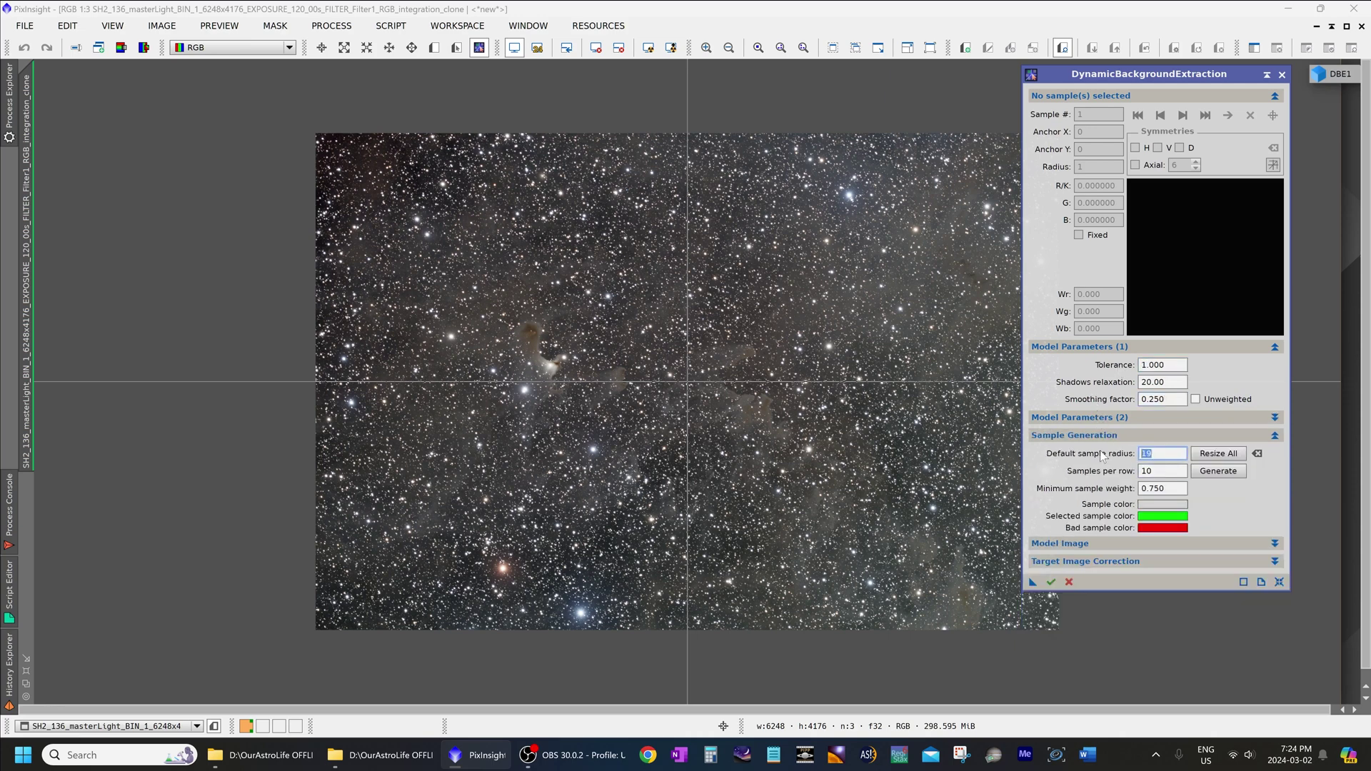
type("20")
key("Tab")
key("Tab")
key("Tab")
Step: Choose Subtraction as the DBE target image correction method
left_click(1139, 437)
left_click(1082, 473)
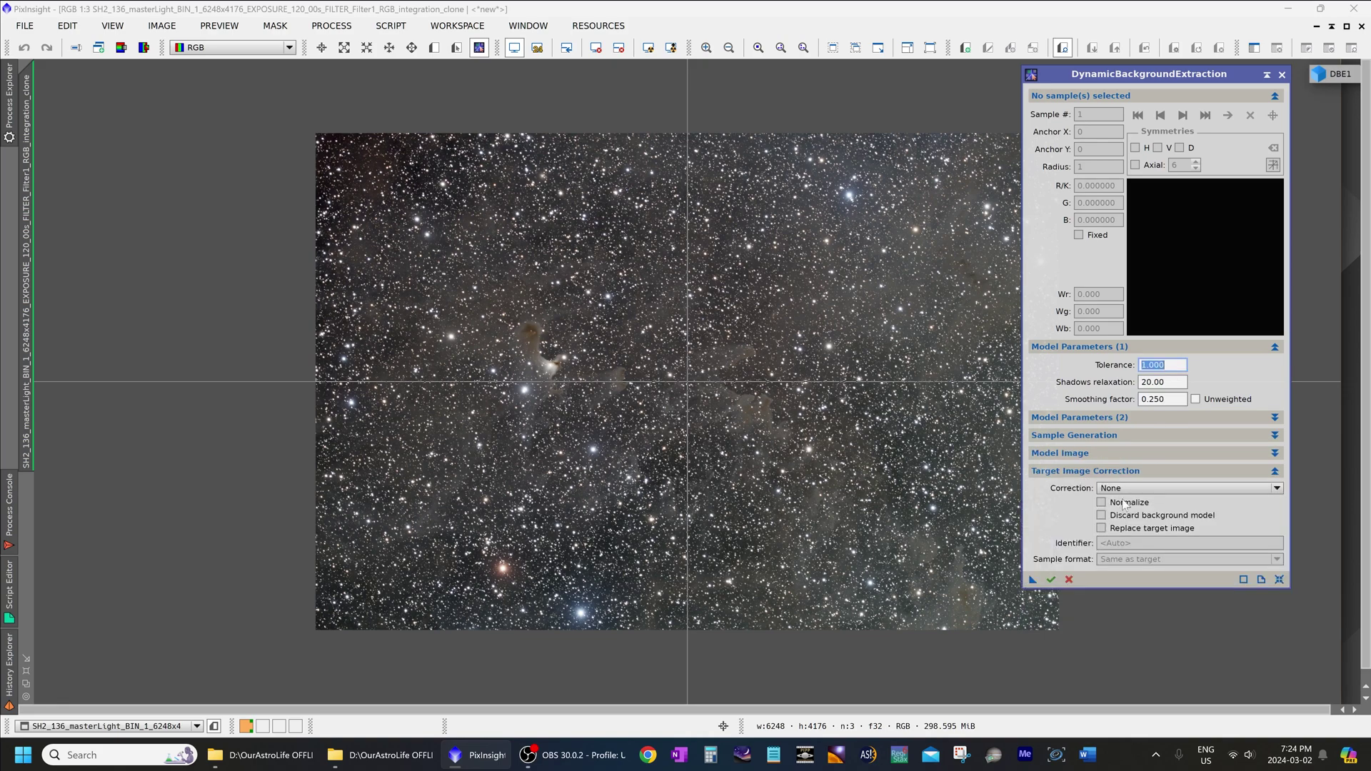
left_click(1109, 489)
left_click(1130, 511)
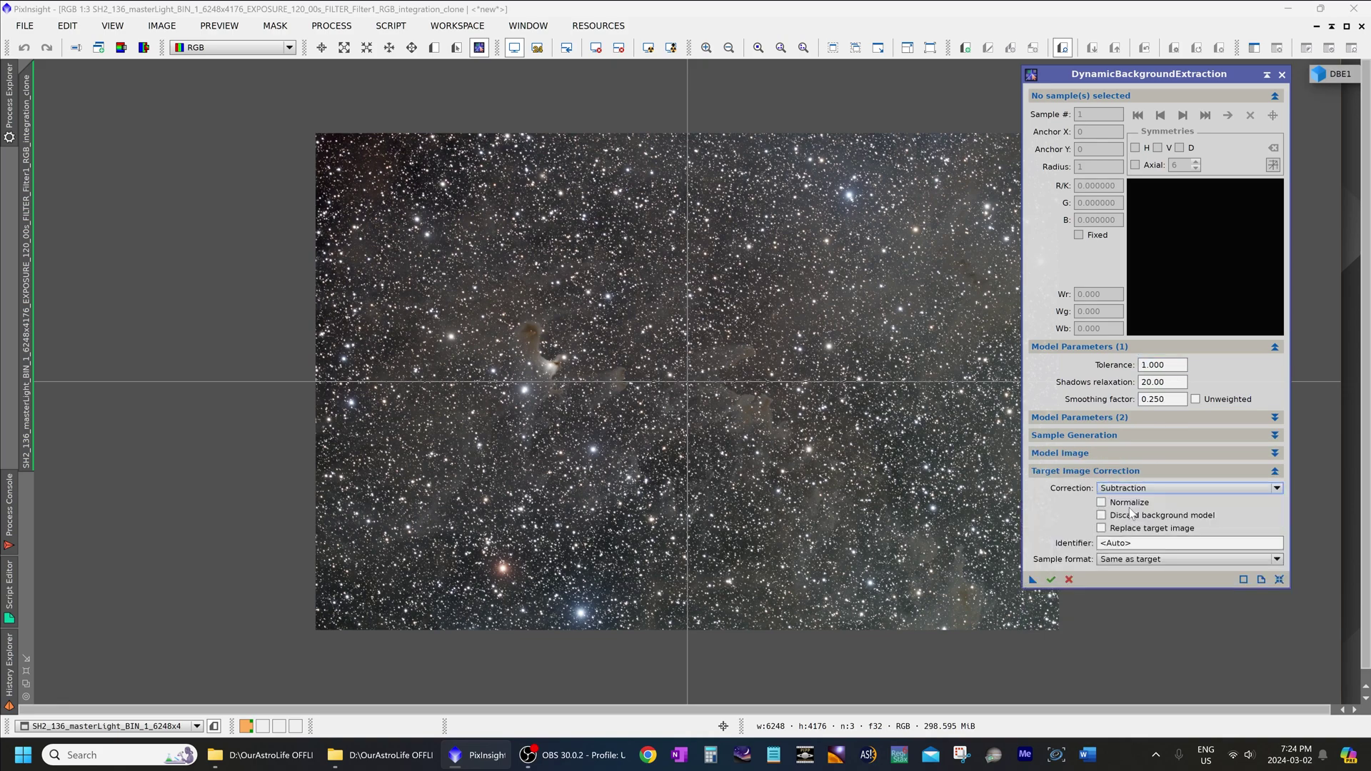
left_click(1091, 473)
Step: Add a top-left sample, apply DBE to the SH2-136 clone, and confirm ending the session
scroll(451, 226, "up", 1)
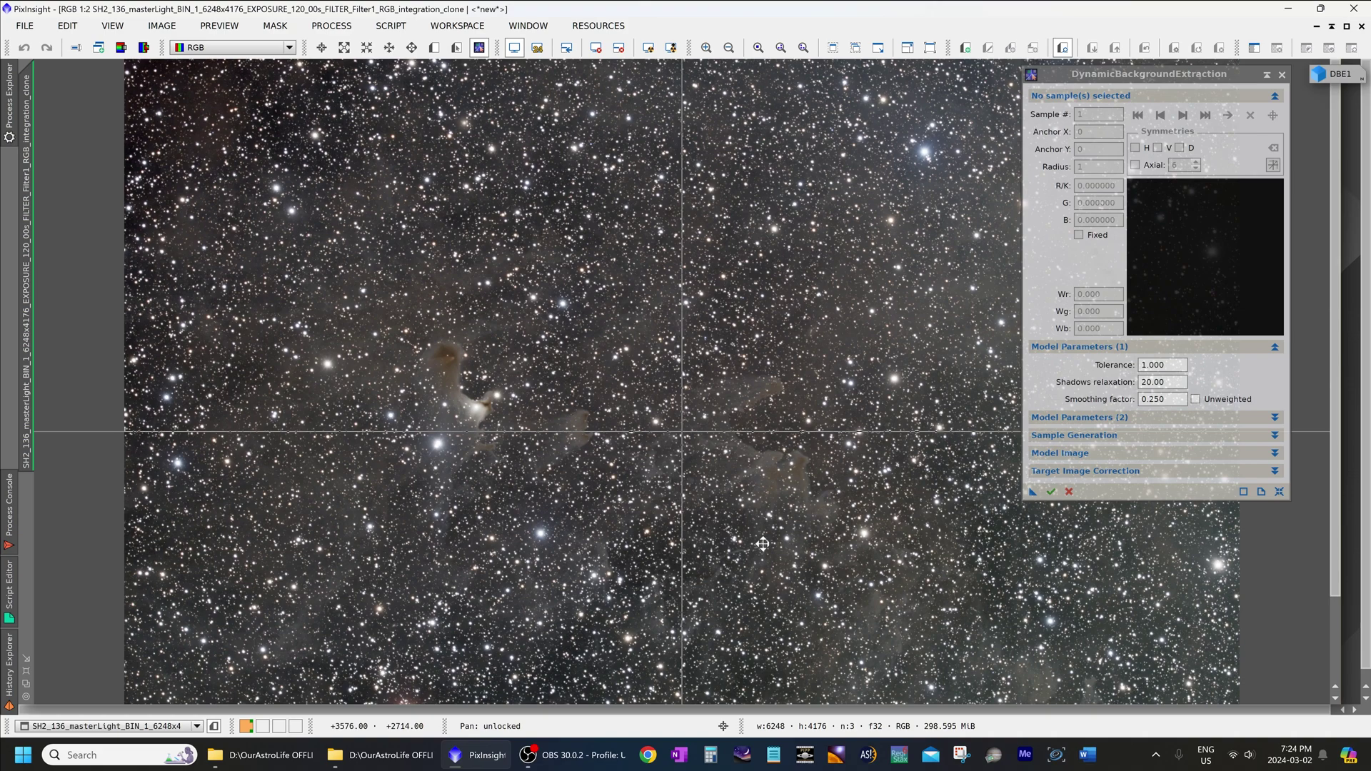
scroll(450, 226, "up", 2)
scroll(580, 427, "down", 2)
left_click(161, 71)
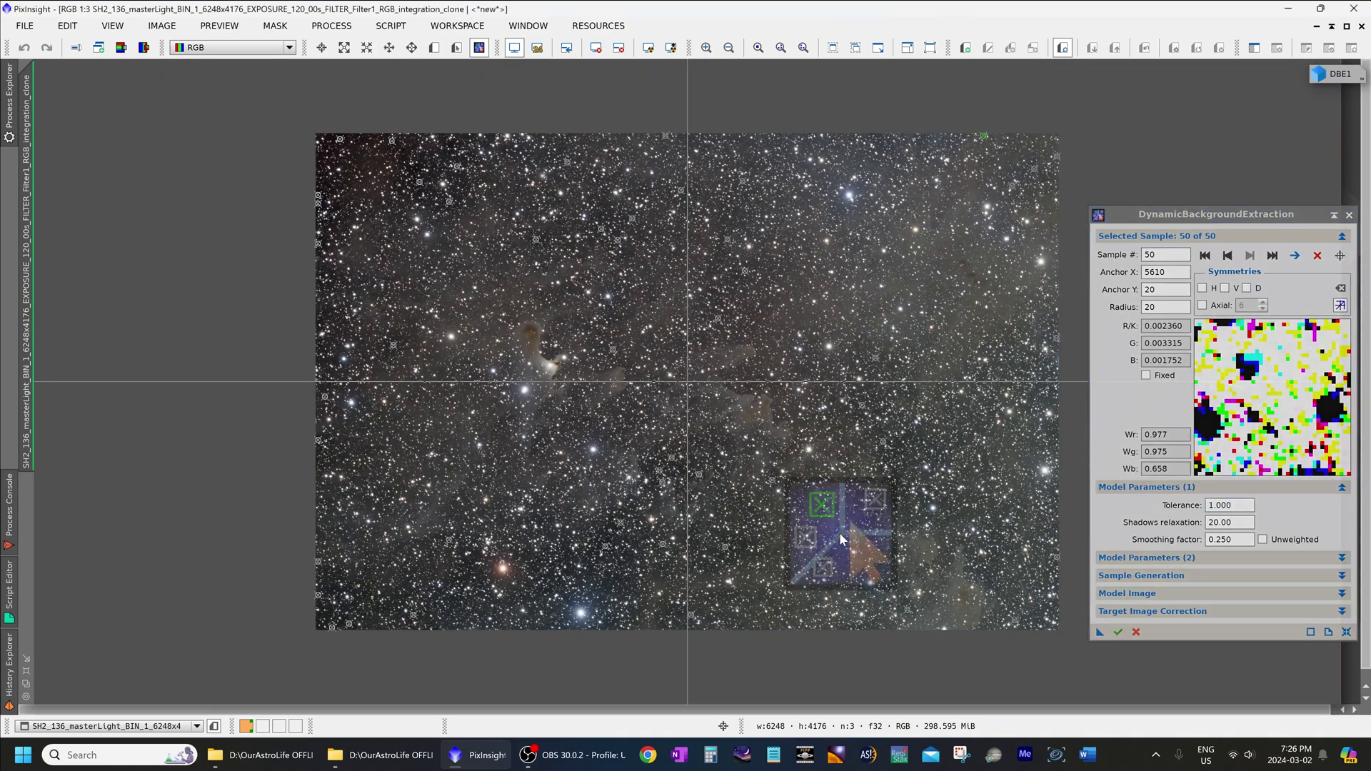
left_click_drag(841, 539, 841, 539)
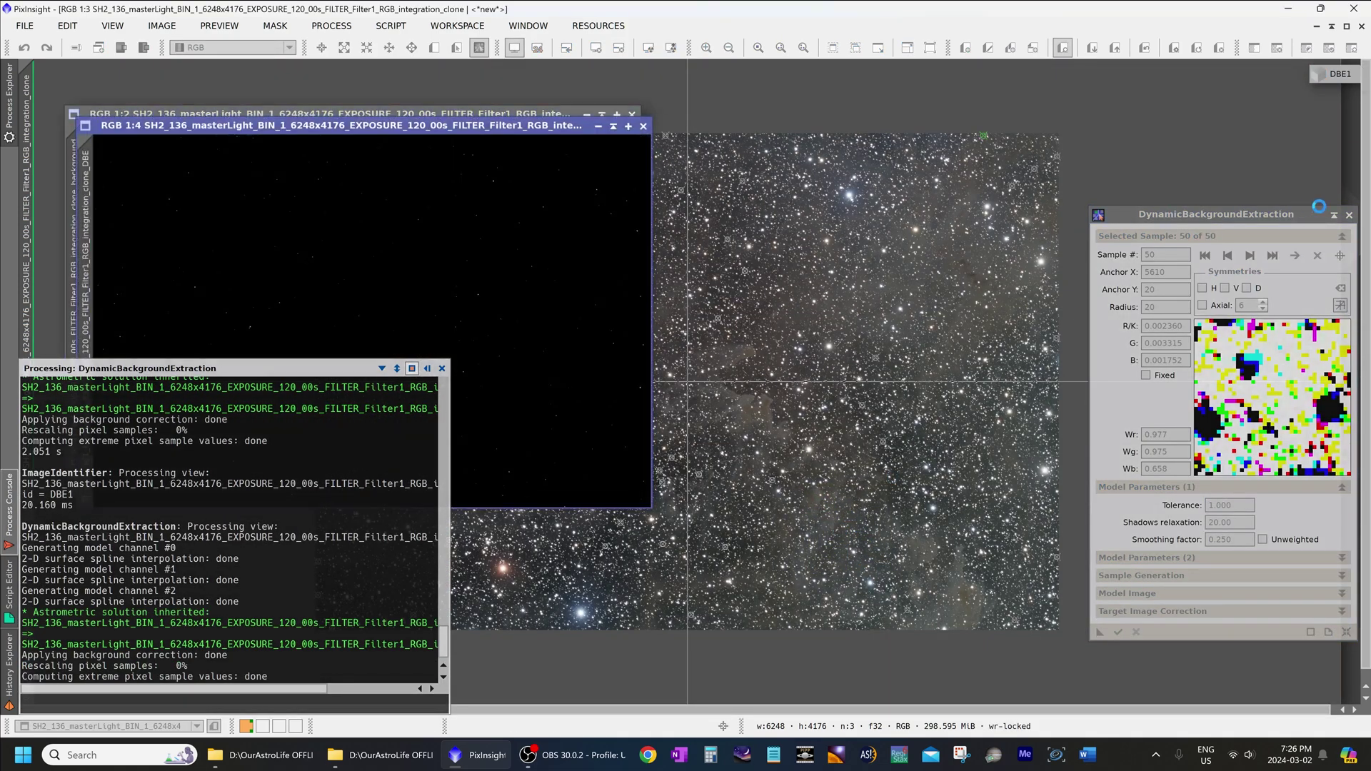
left_click(690, 411)
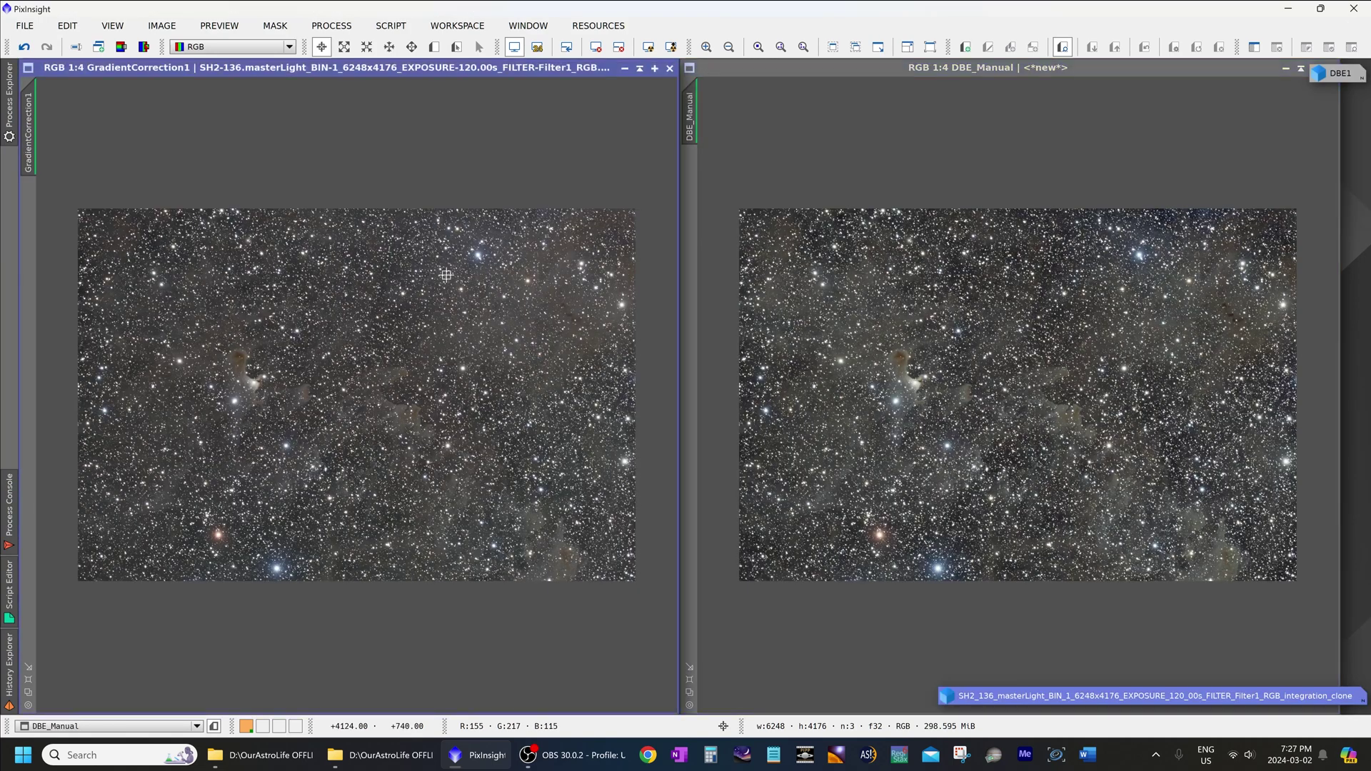
left_click(185, 279)
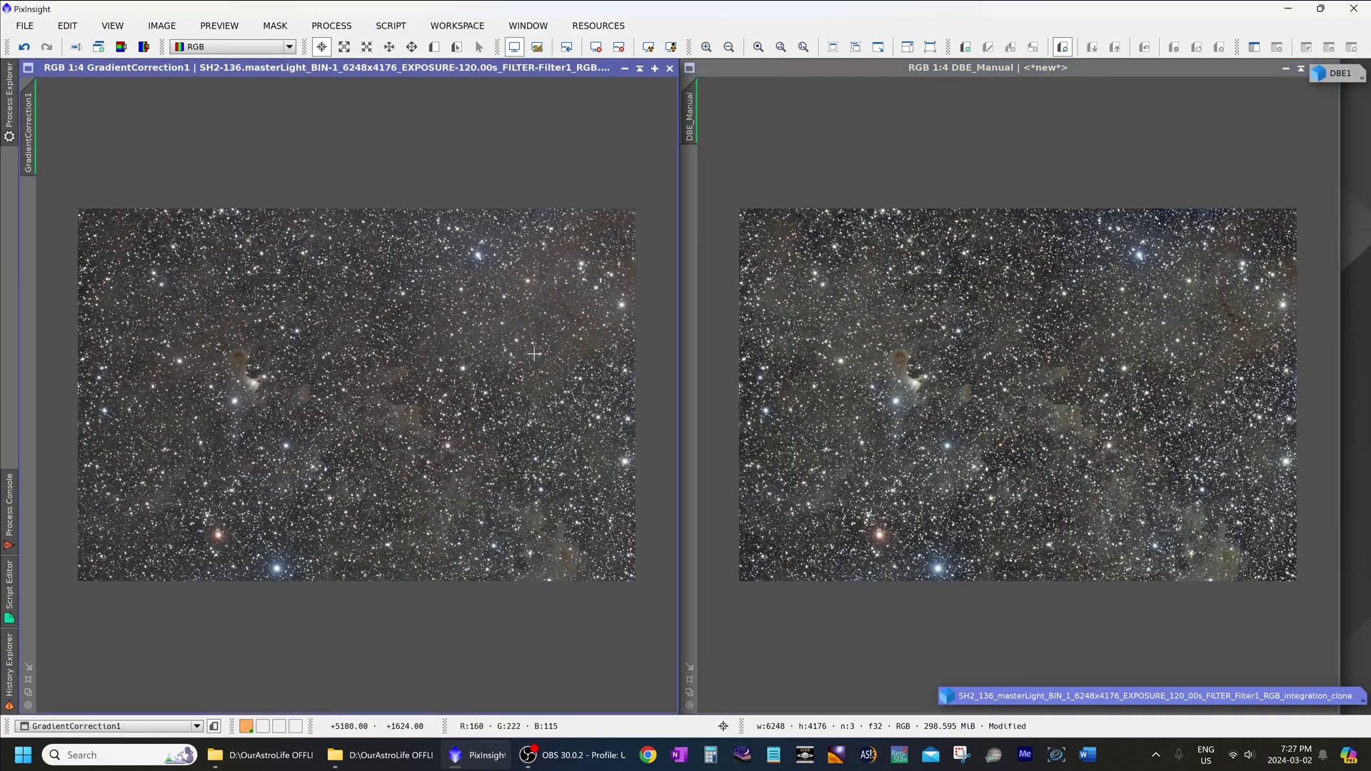
left_click(1015, 358)
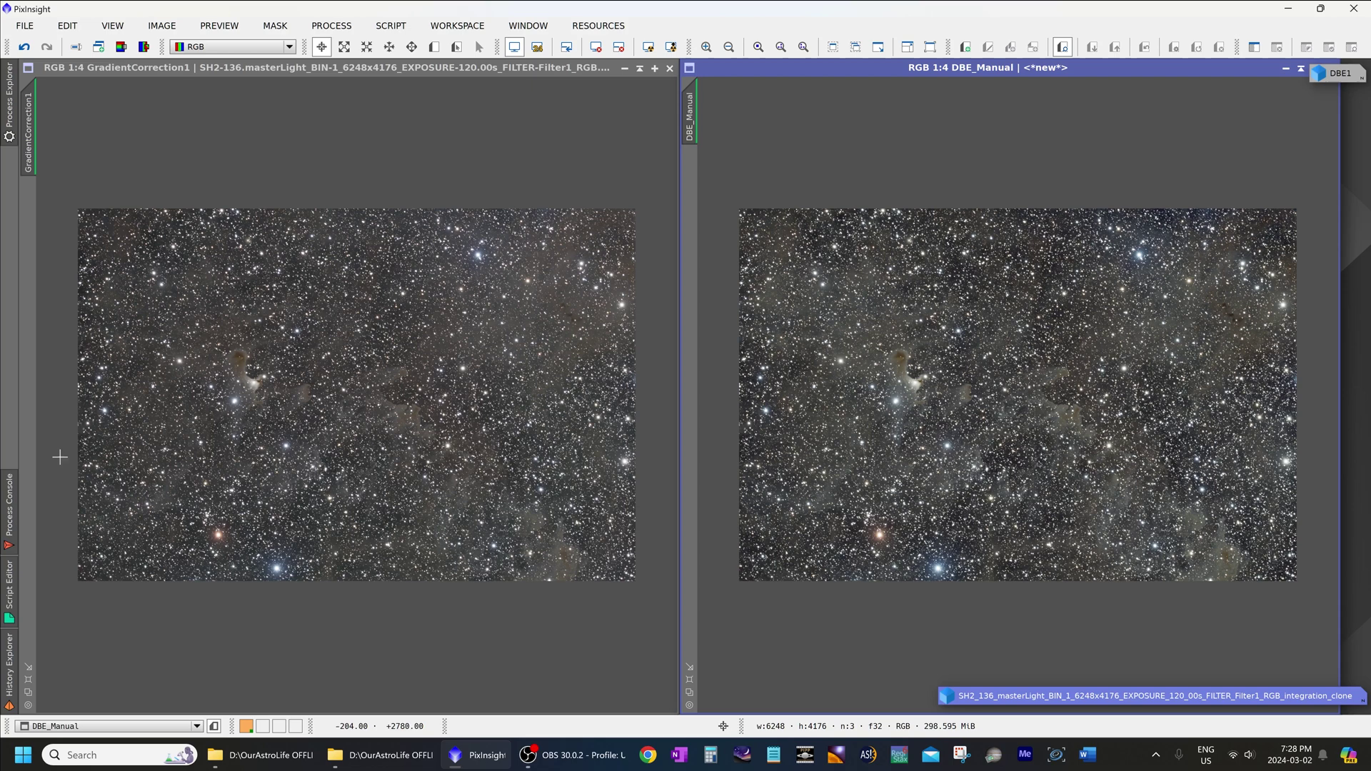
left_click(254, 464)
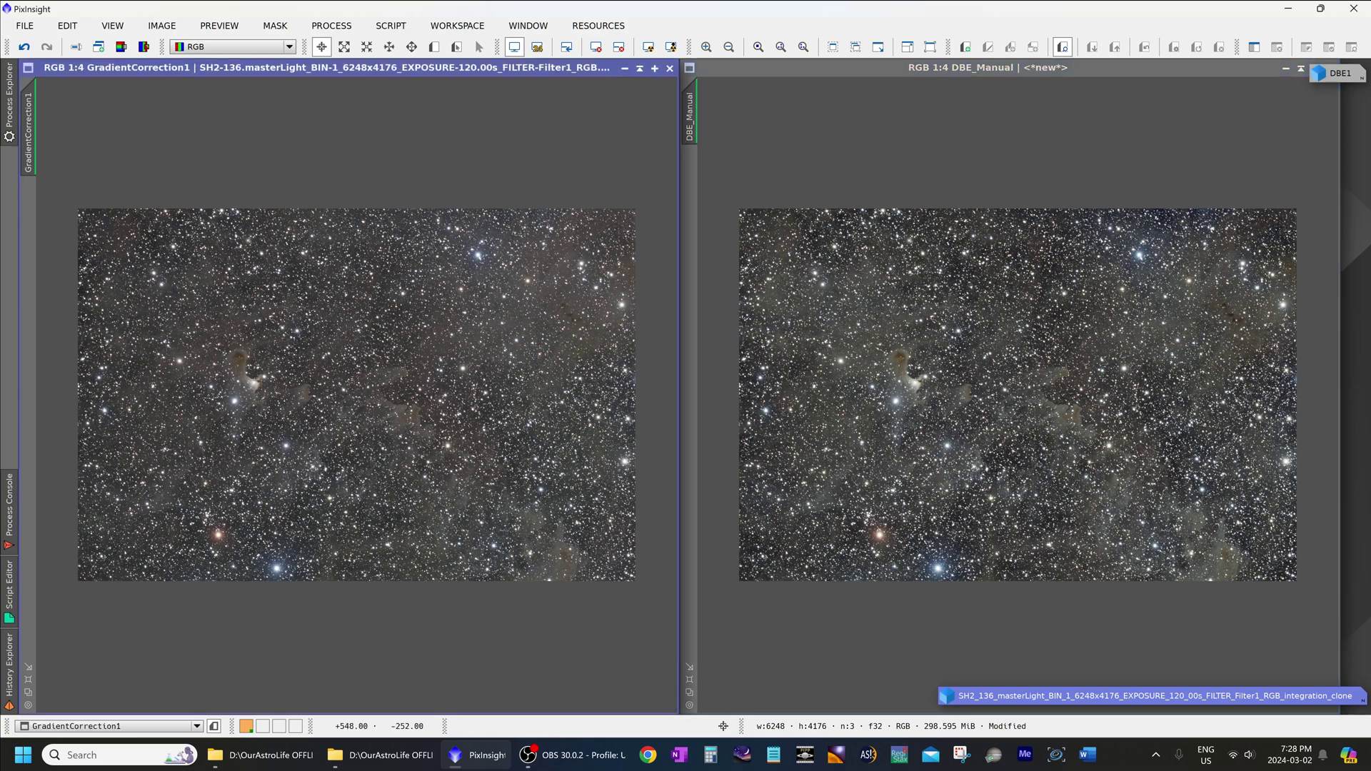
Step: Iconize DBE_Manual, then restore and maximize the SH2-136 clone image
left_click(1284, 69)
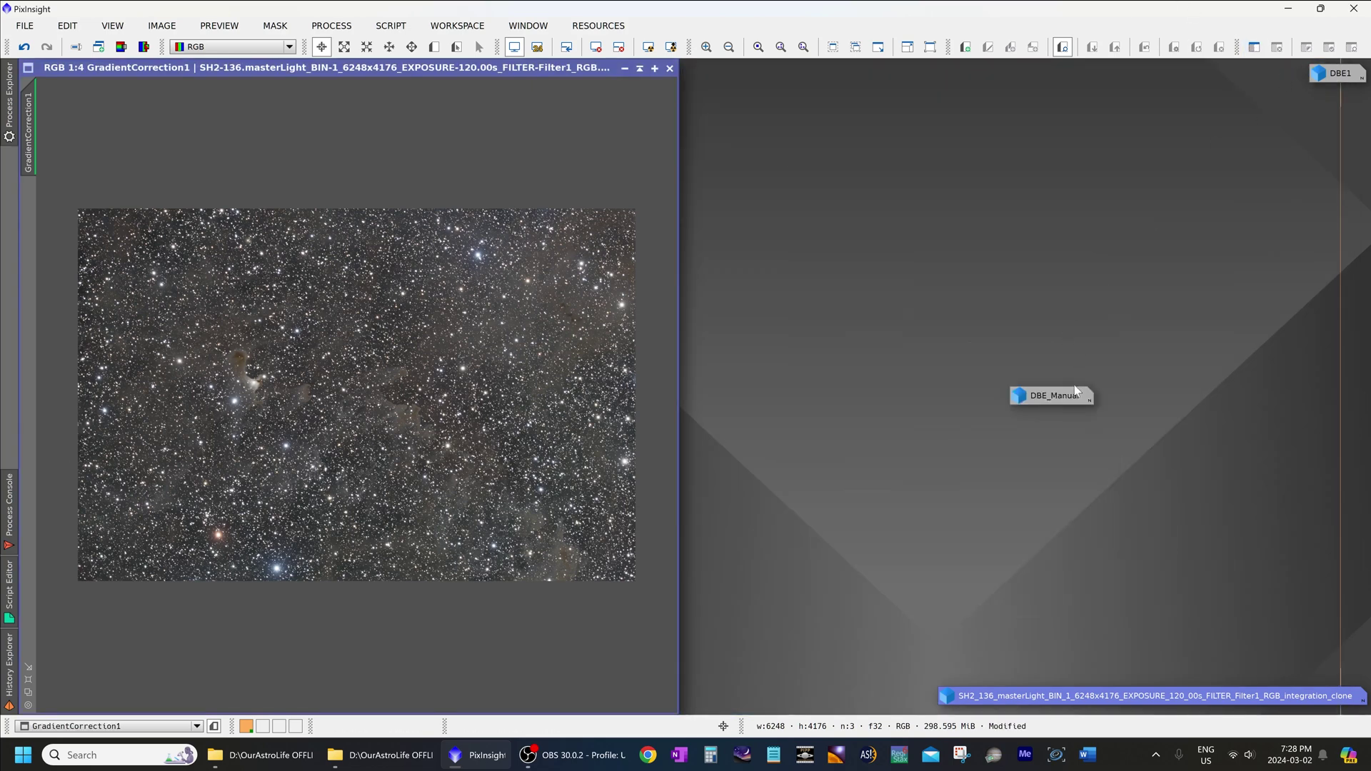
left_click_drag(1074, 393, 1337, 104)
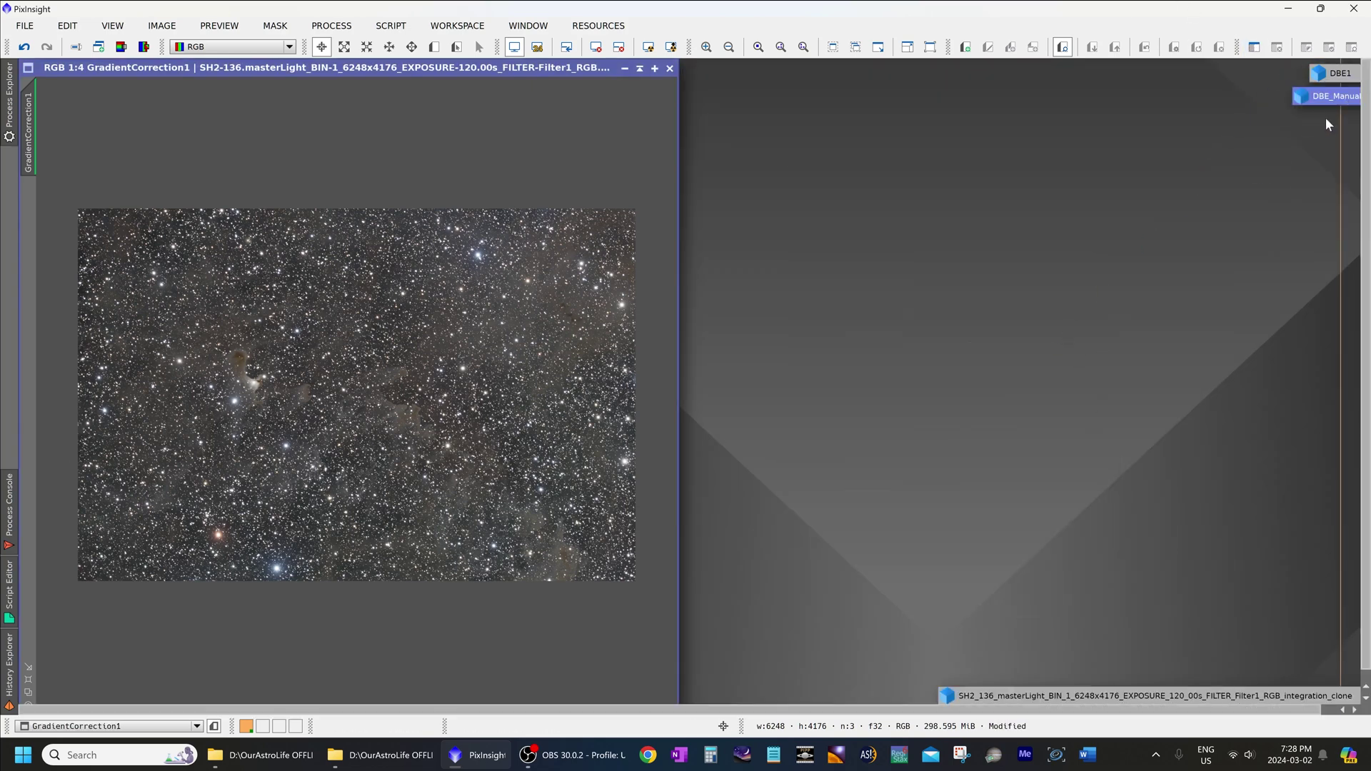
double_click(1023, 691)
left_click_drag(920, 178, 704, 187)
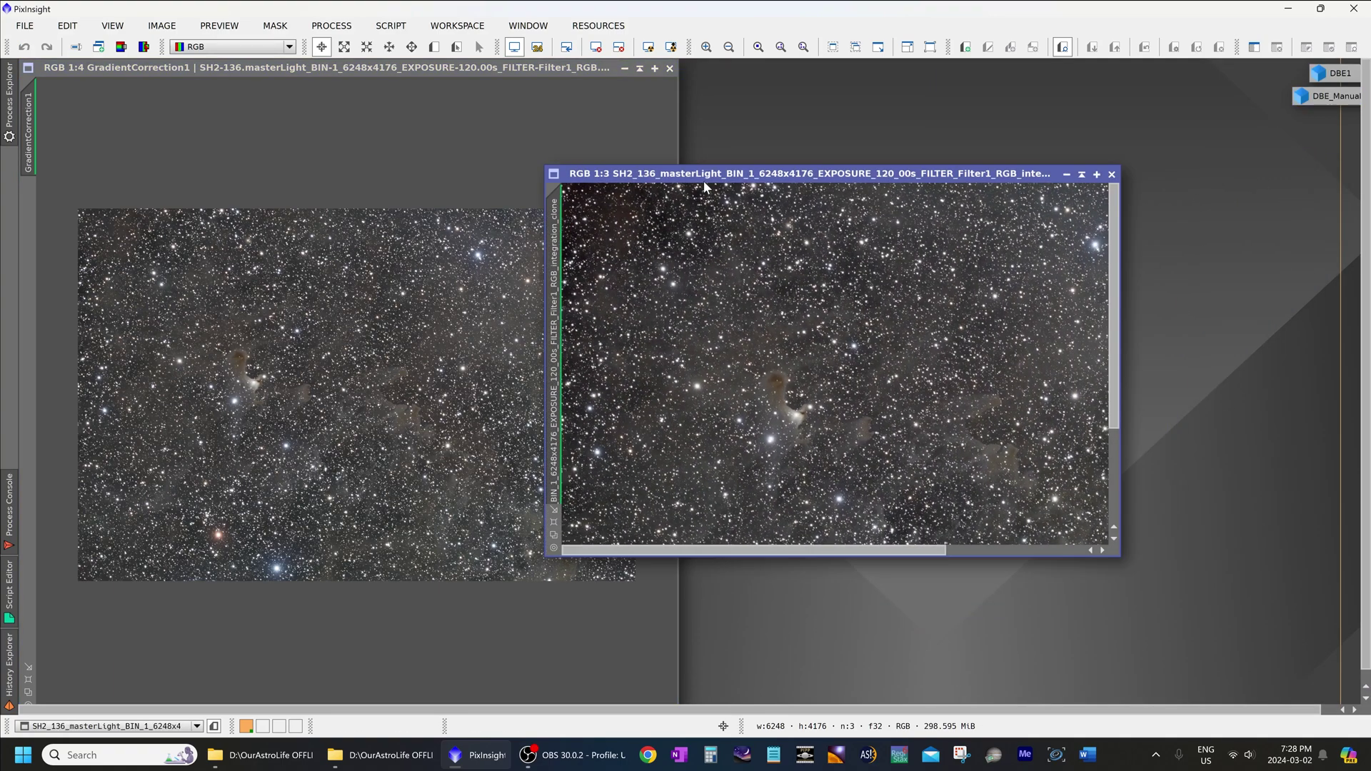
double_click(704, 174)
Step: Run AutomaticBackgroundExtractor on the clone with Correction set to Subtraction
left_click(322, 27)
mouse_move(394, 18)
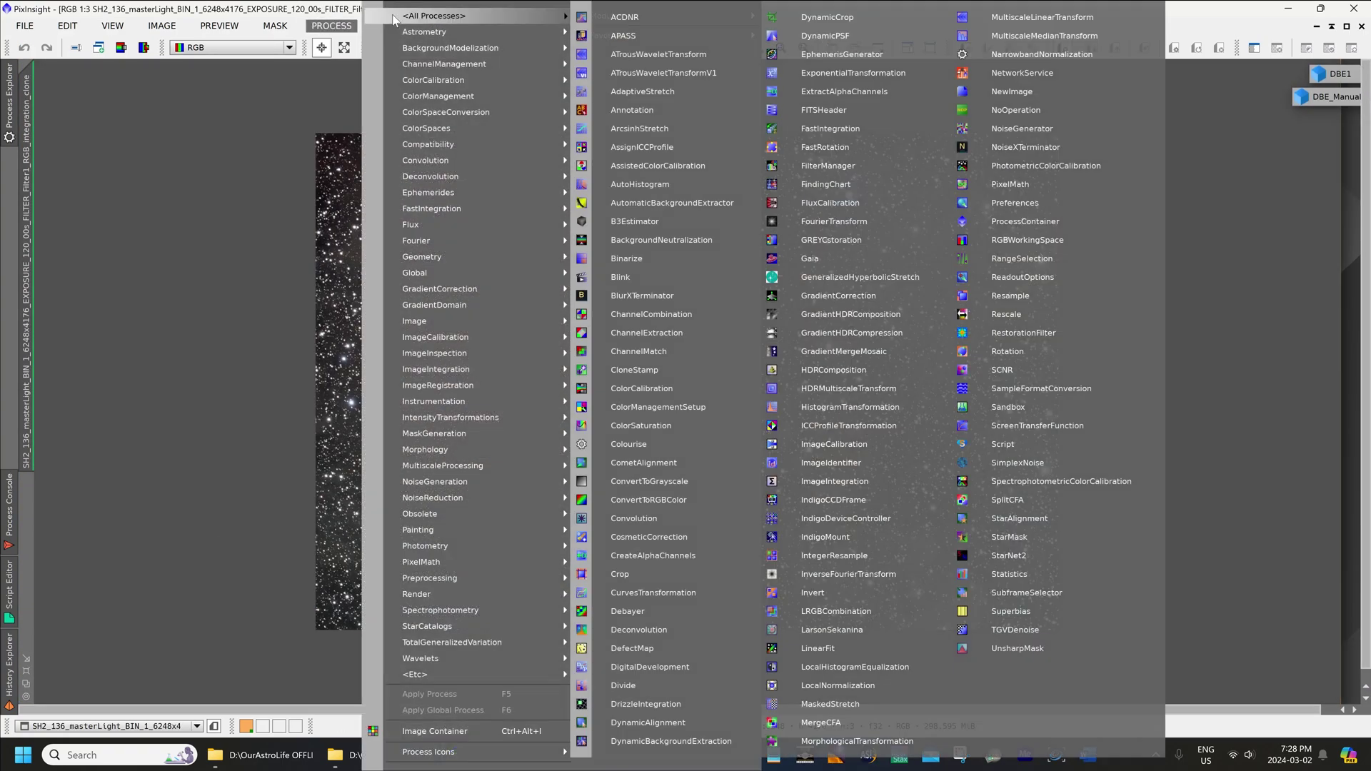
left_click(642, 203)
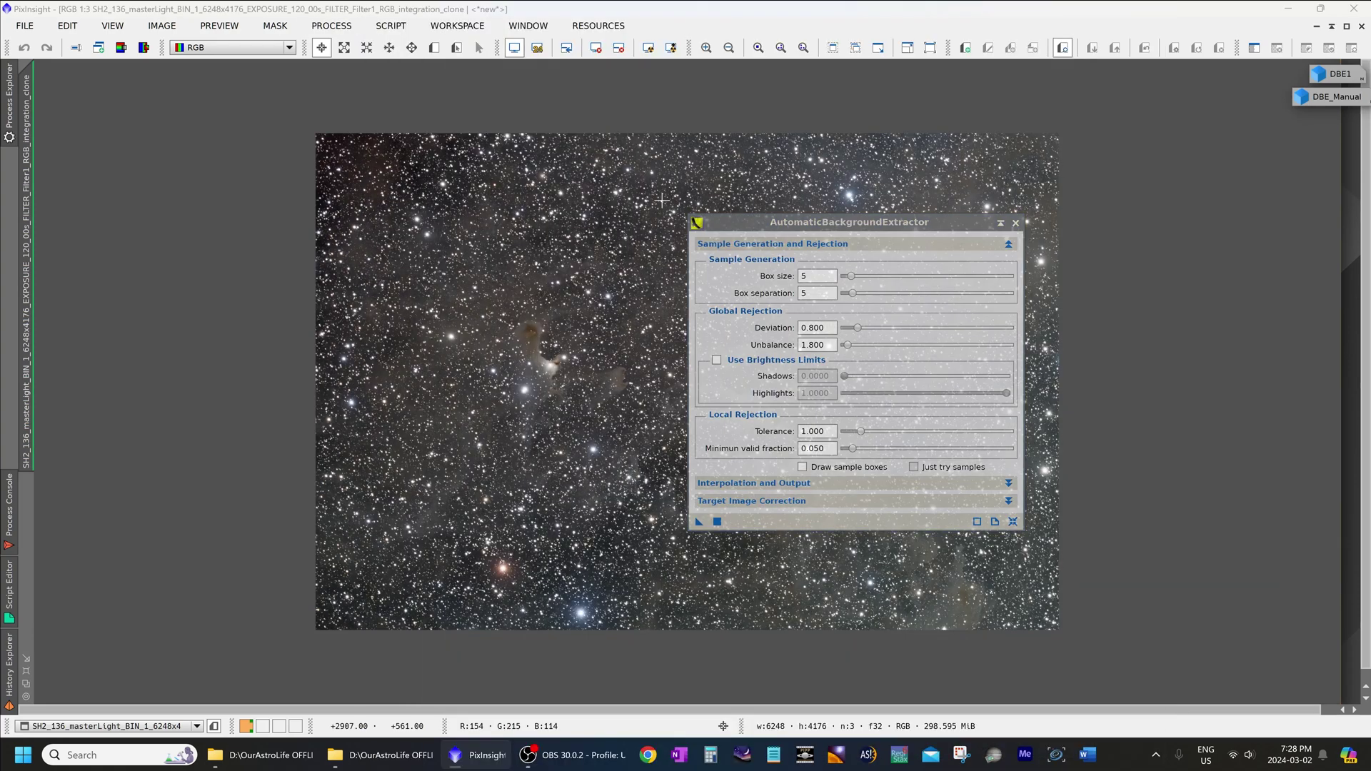
left_click(787, 484)
left_click(778, 484)
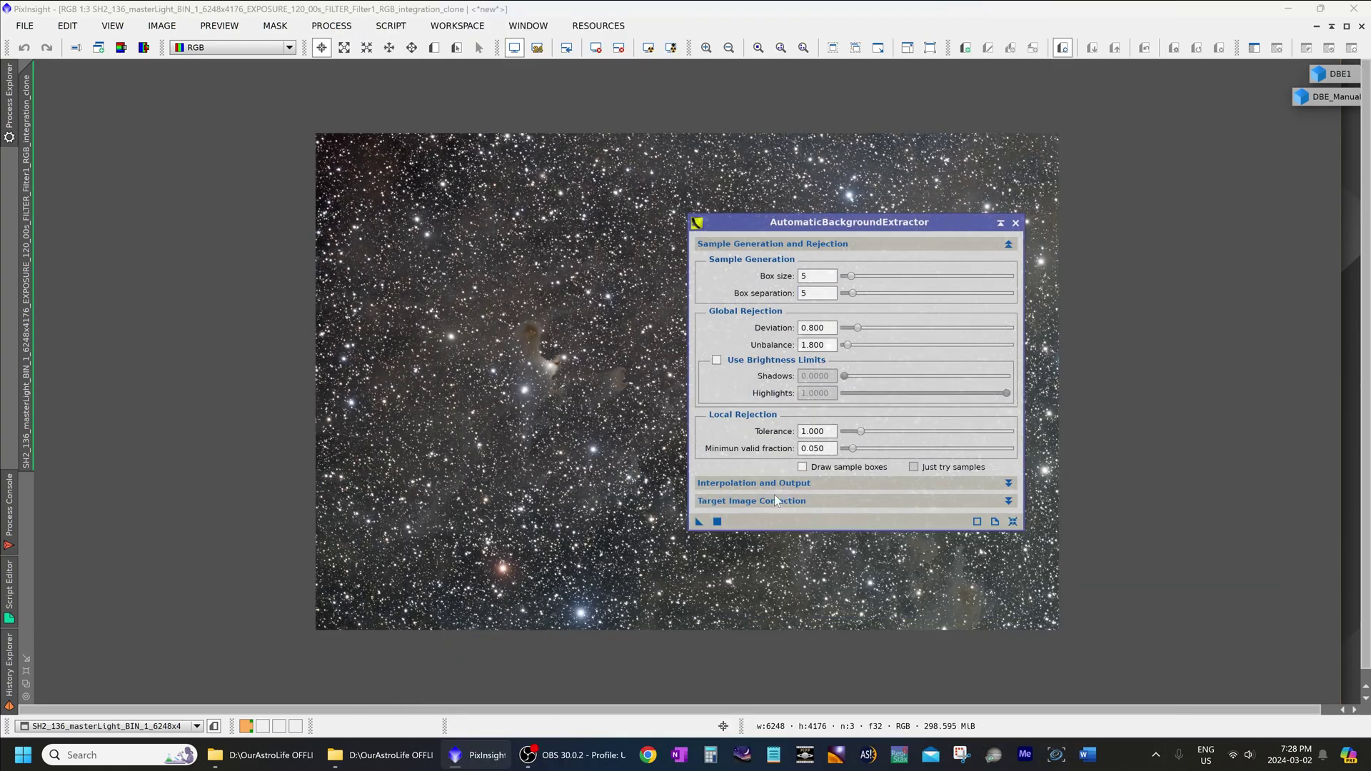
left_click(771, 500)
left_click(839, 519)
left_click(823, 534)
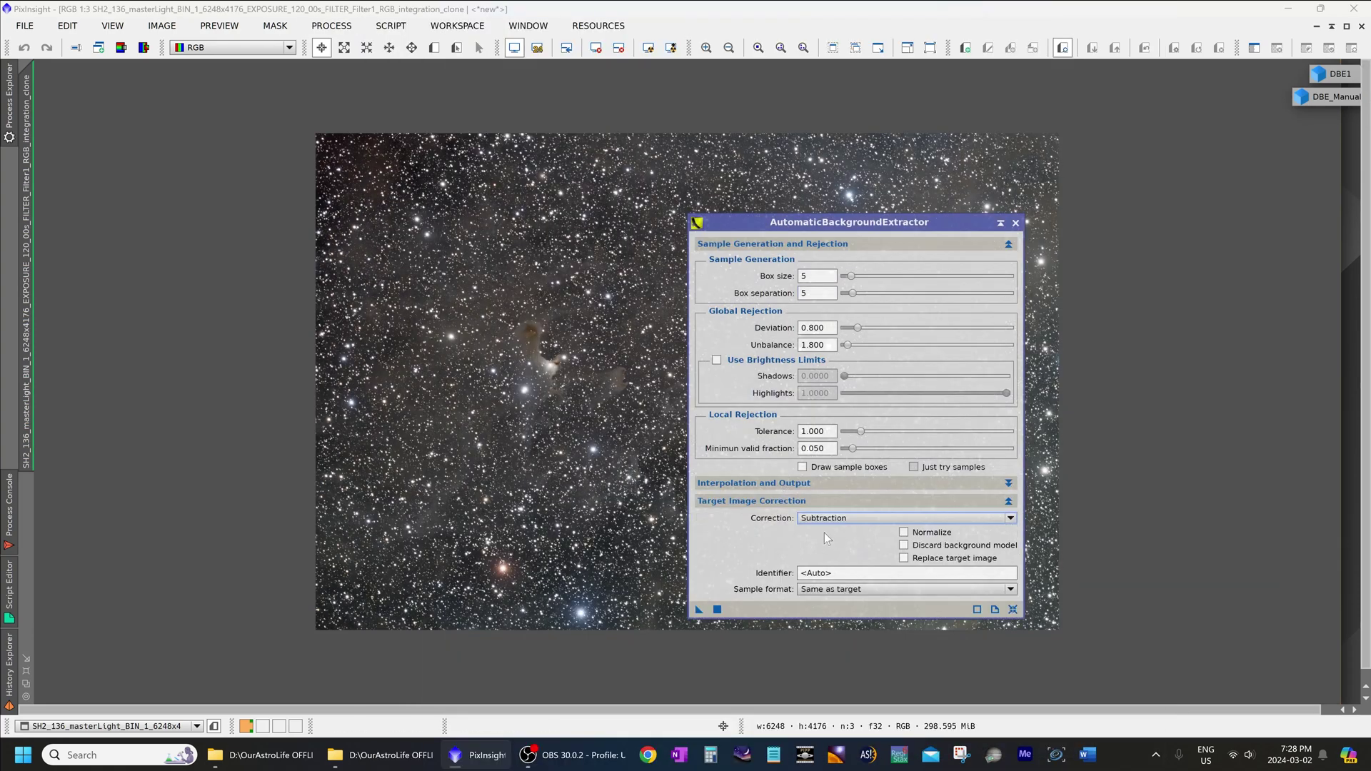
left_click(735, 502)
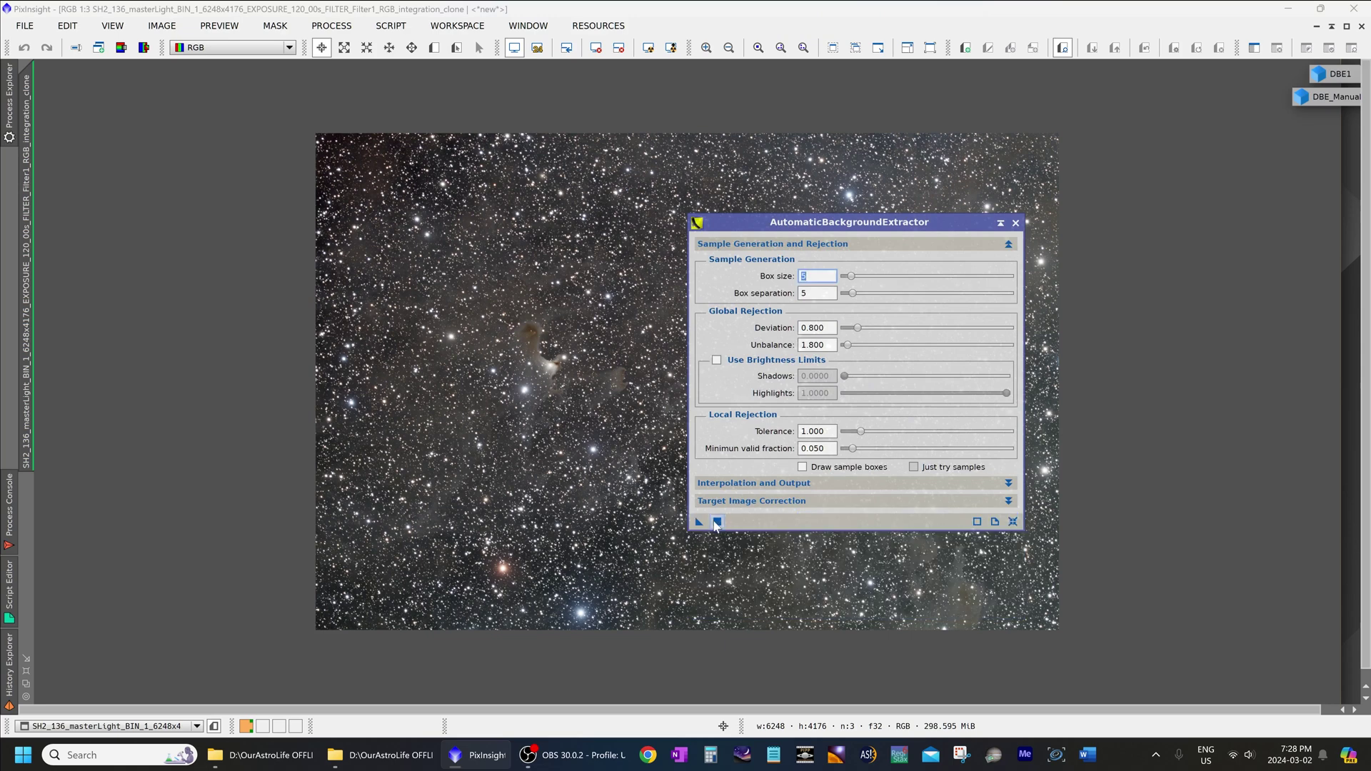
left_click(717, 522)
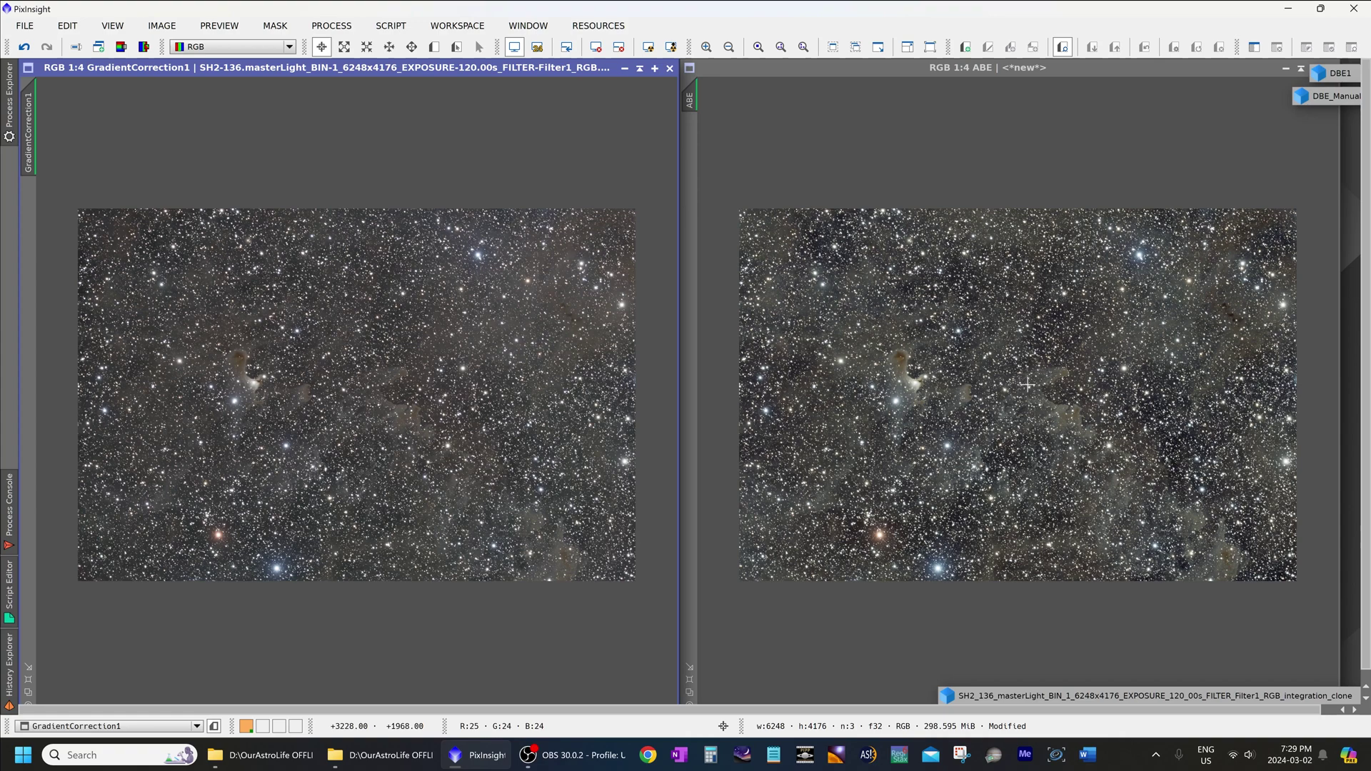
Step: Iconize the ABE result and bring GradientCorrection1 back to full size
left_click(1284, 69)
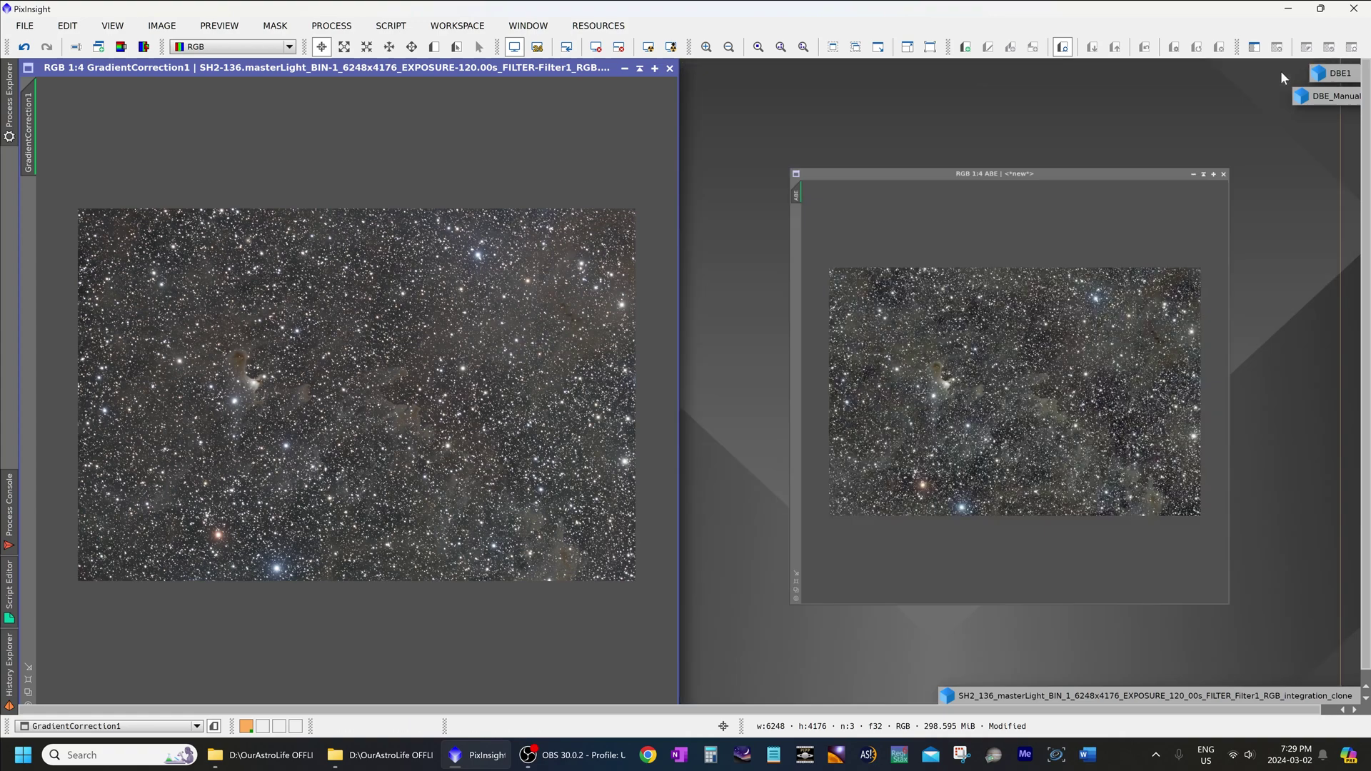
left_click(654, 69)
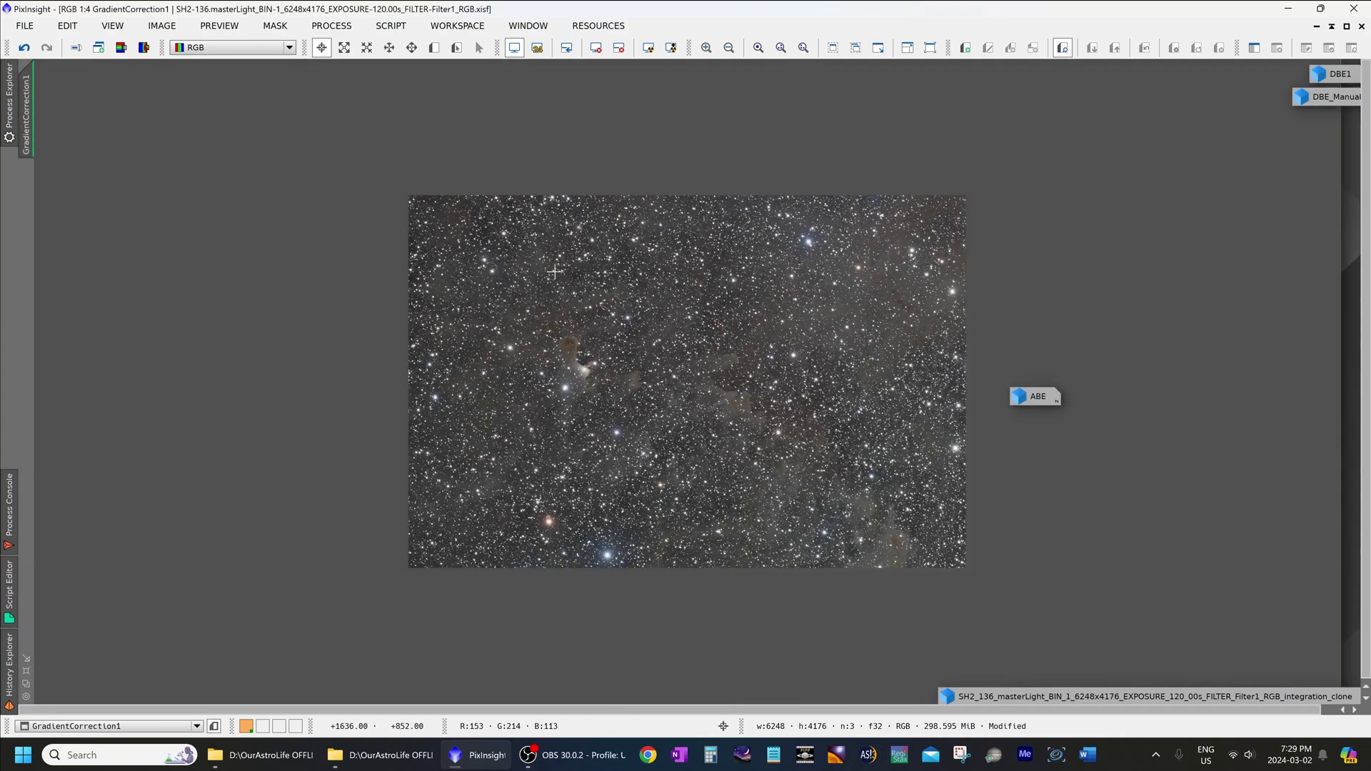
left_click_drag(1045, 399, 1342, 122)
right_click(1173, 700)
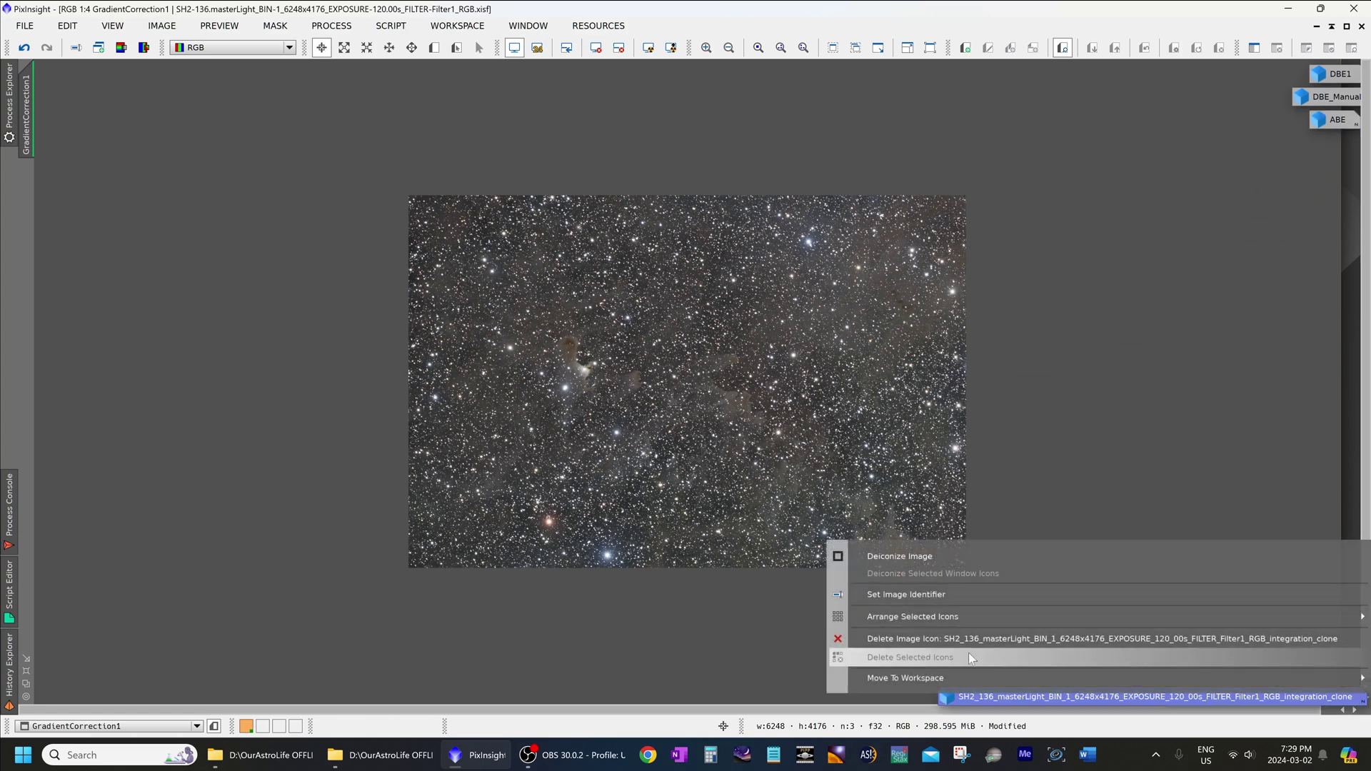
left_click(671, 427)
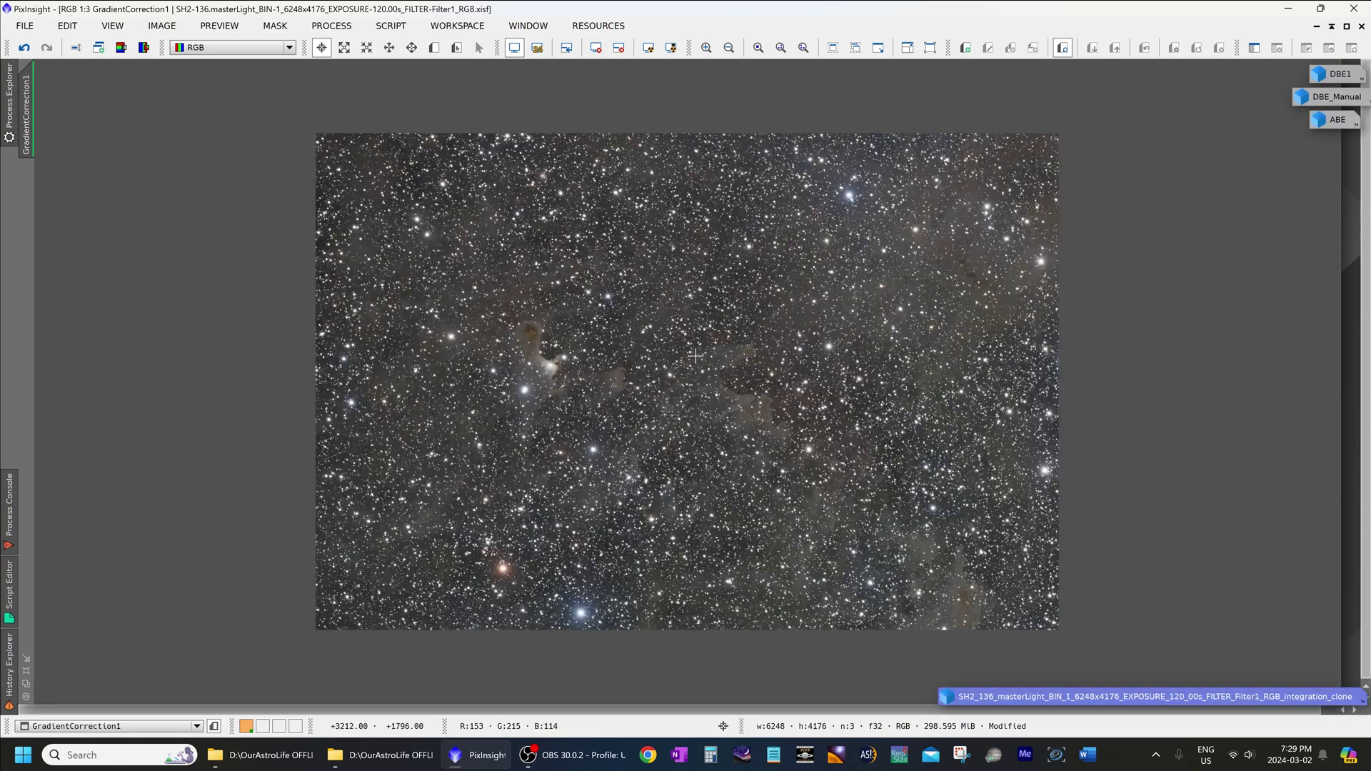
scroll(748, 327, "up", 2)
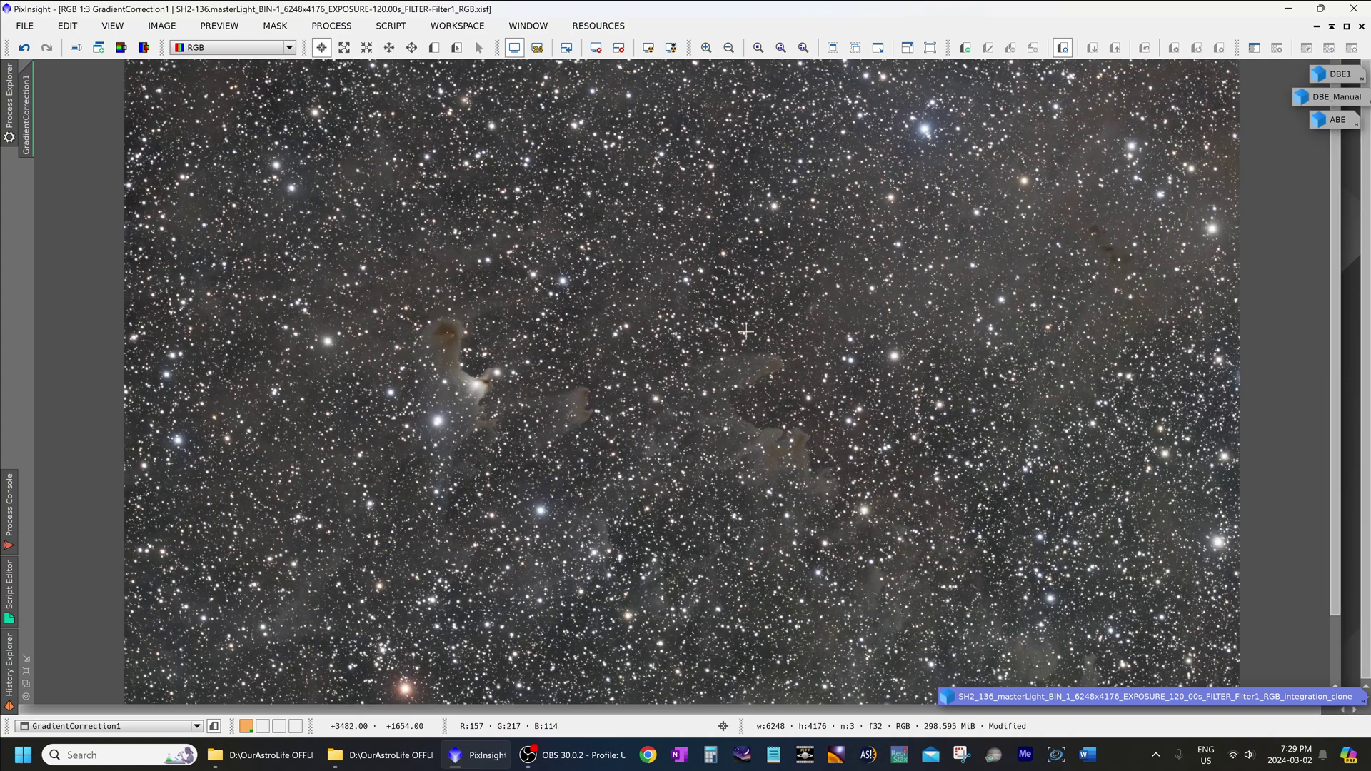
scroll(745, 331, "down", 3)
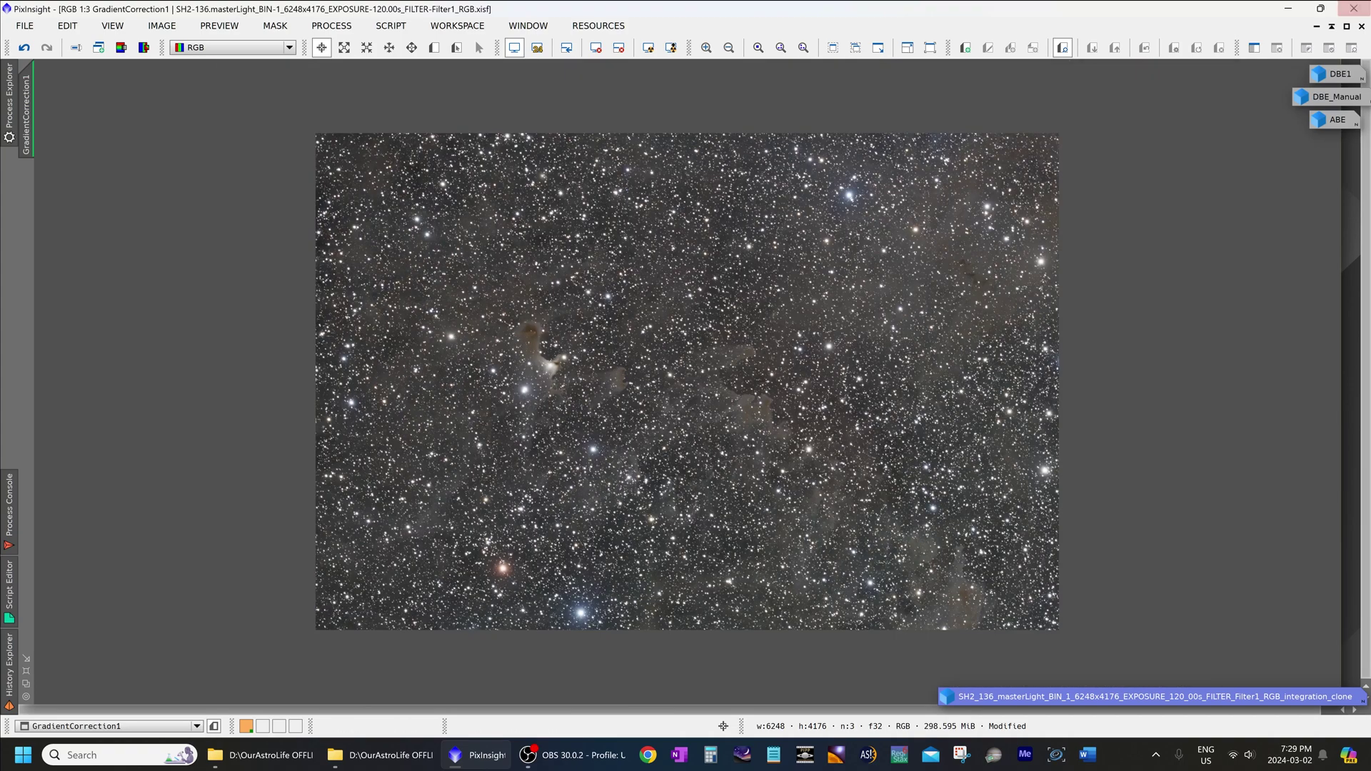
Step: Apply GradientCorrection to the SH2-136 clone with lowered Scale and Smoothness
left_click(1331, 26)
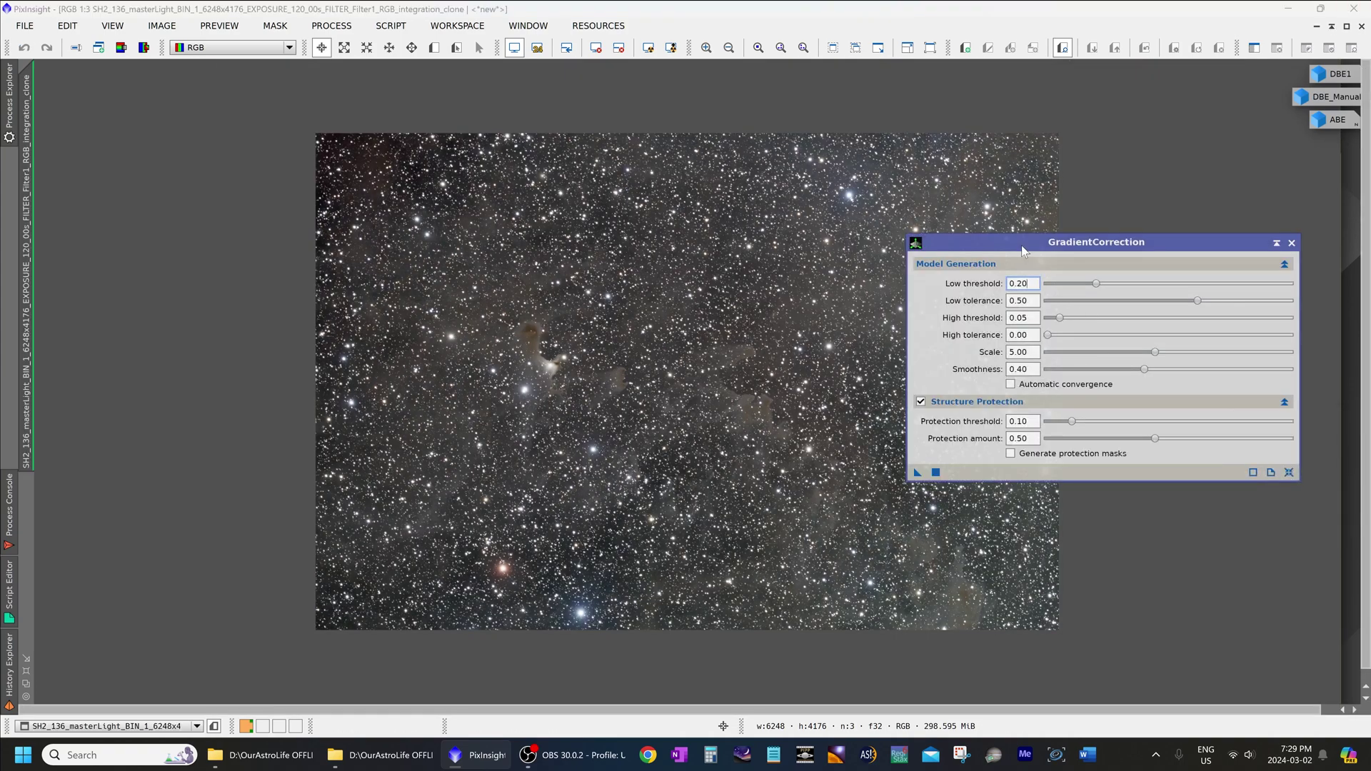
left_click_drag(1023, 250, 1066, 243)
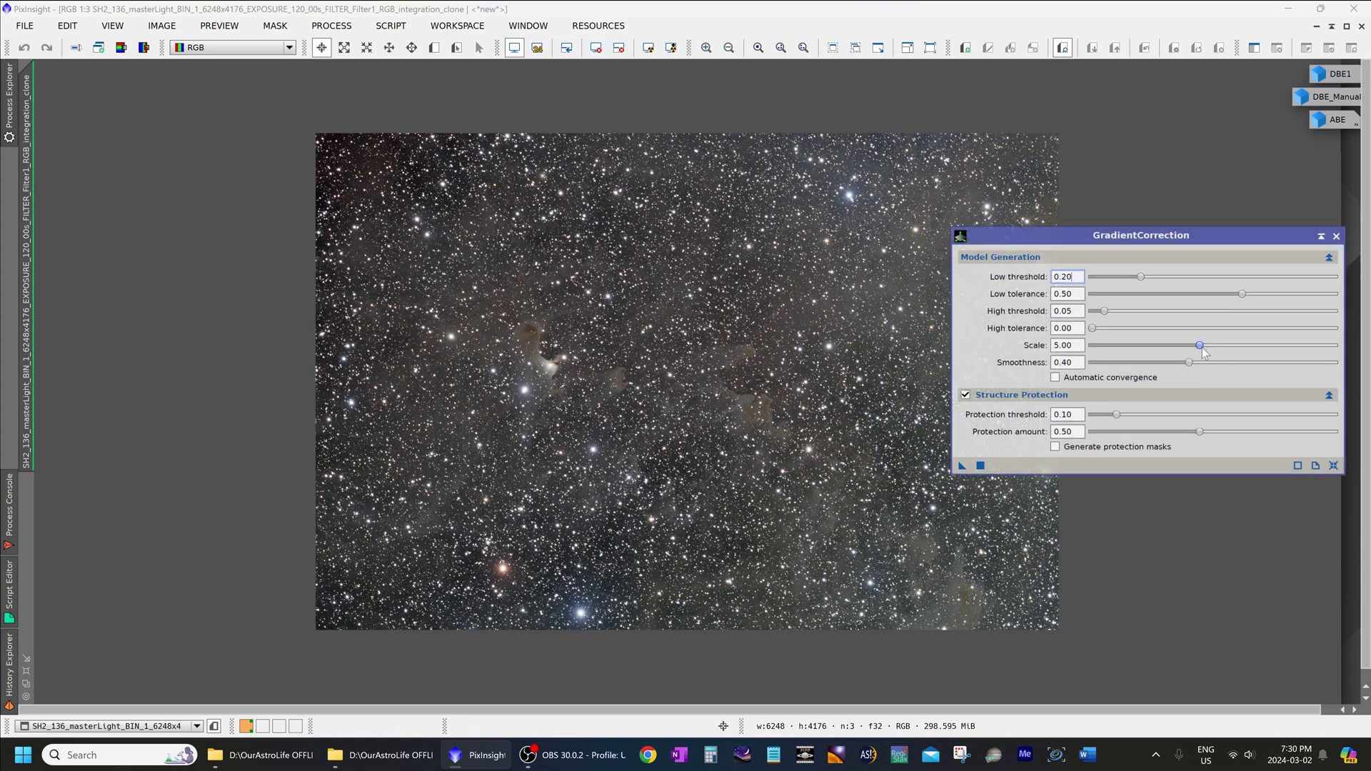
left_click_drag(1200, 346, 1149, 345)
left_click(1185, 362)
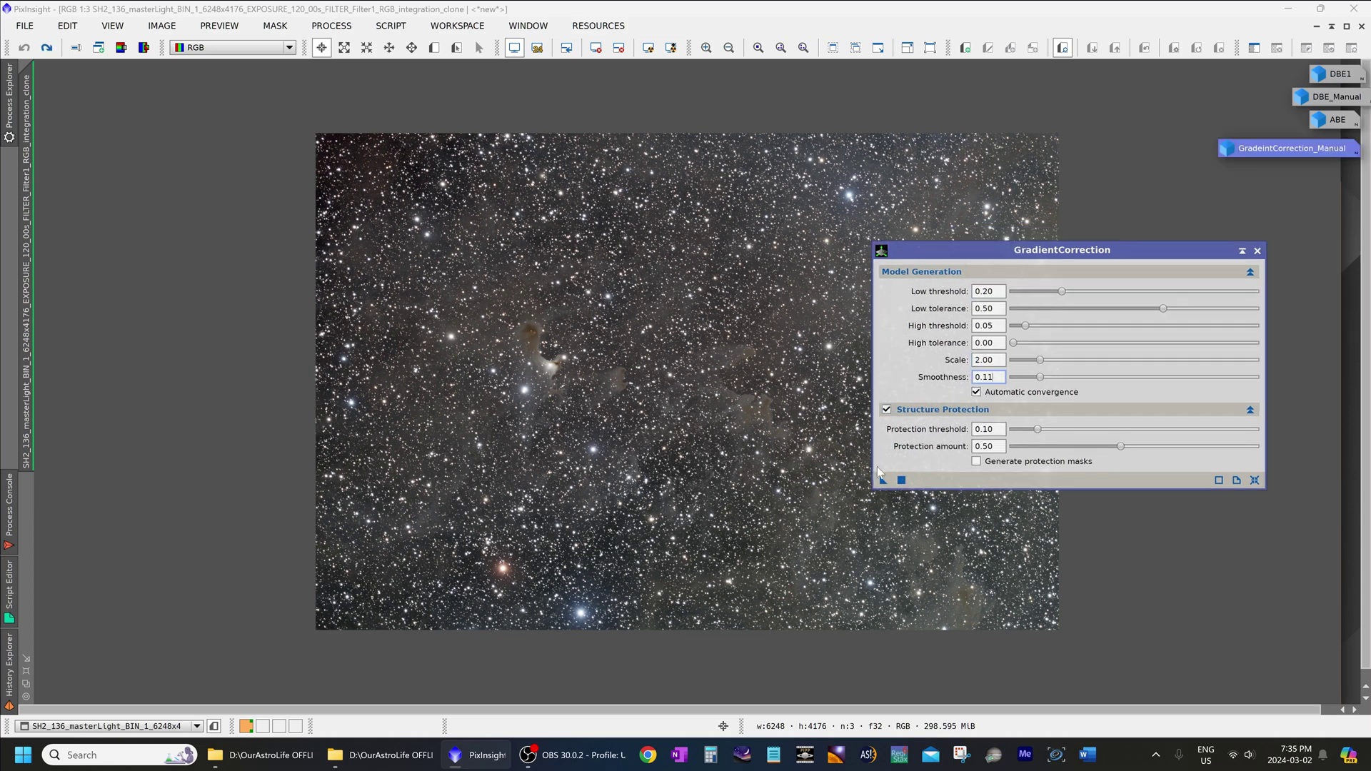
left_click_drag(883, 479, 844, 479)
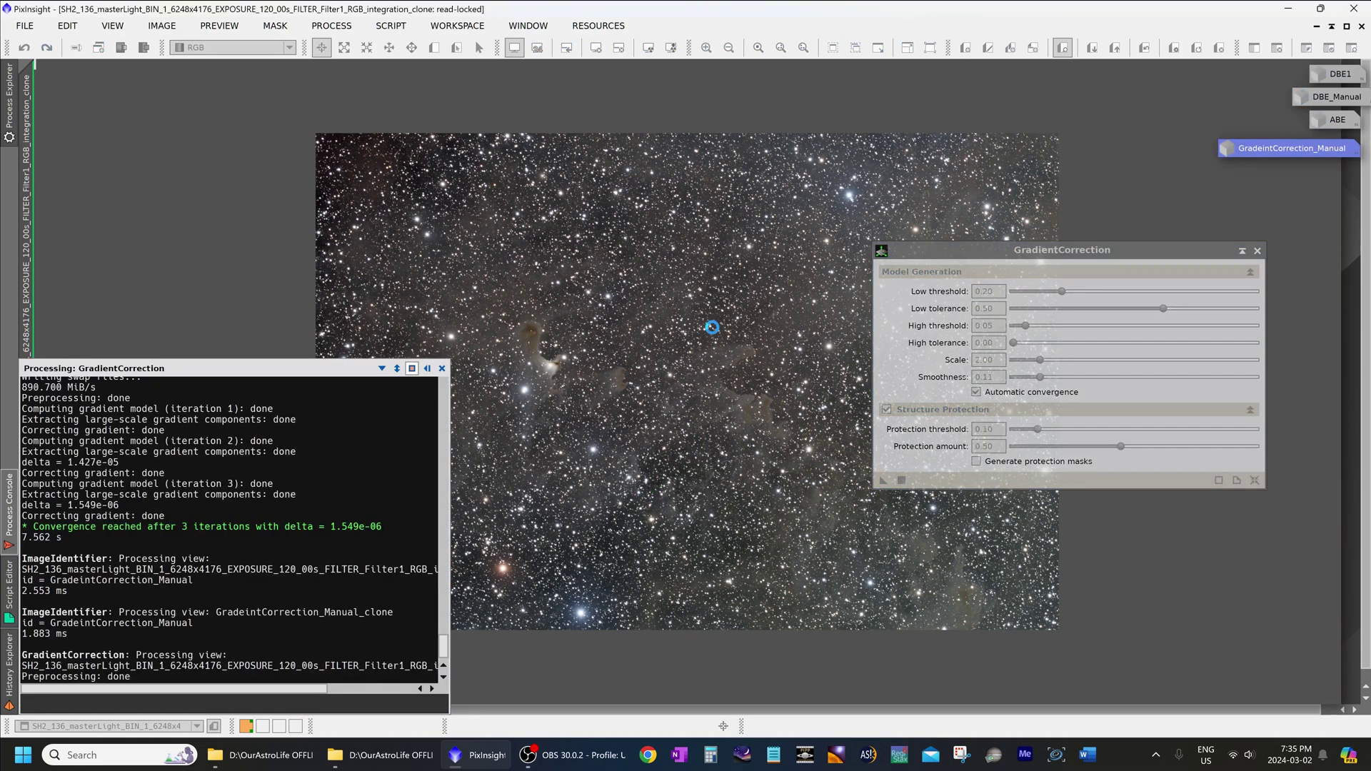
Step: Close GradientCorrection and rename the corrected clone GradientCorrection_Manual2
left_click(1257, 251)
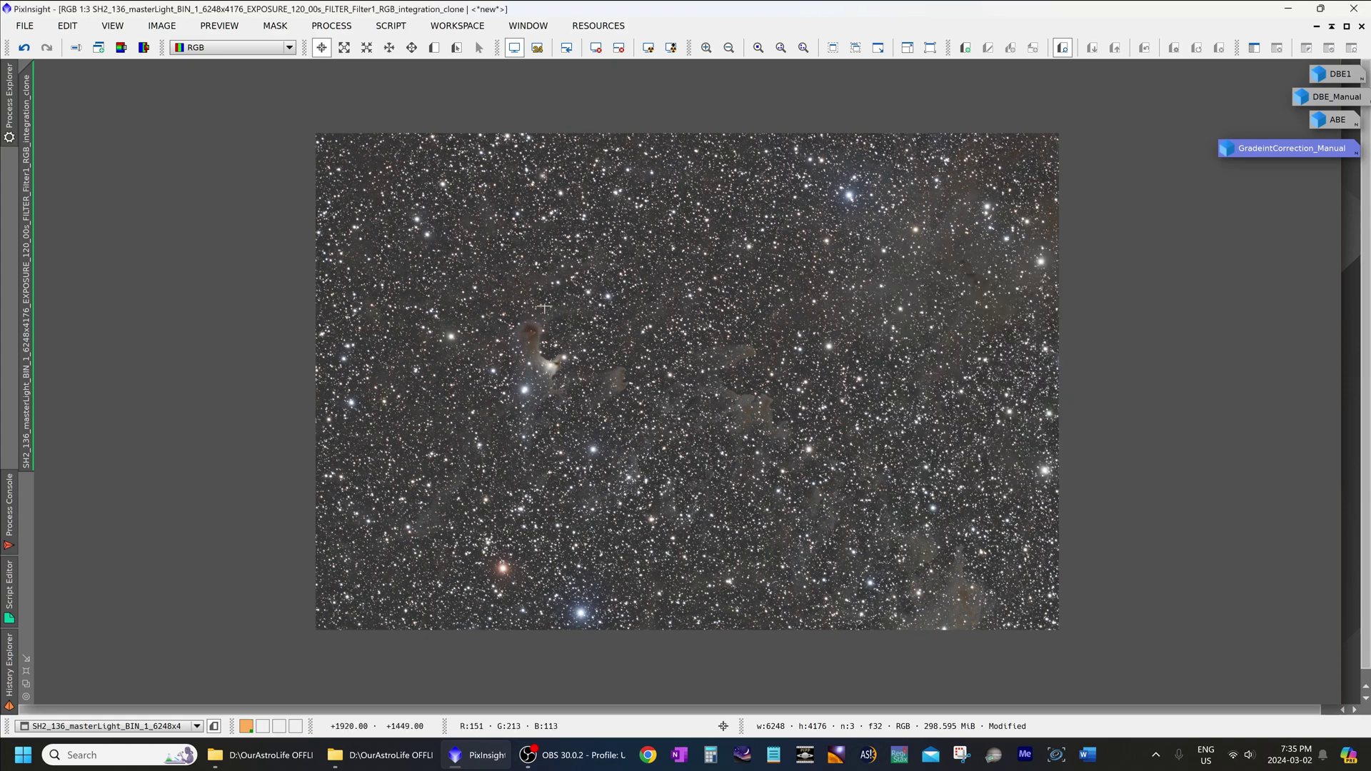
right_click(27, 100)
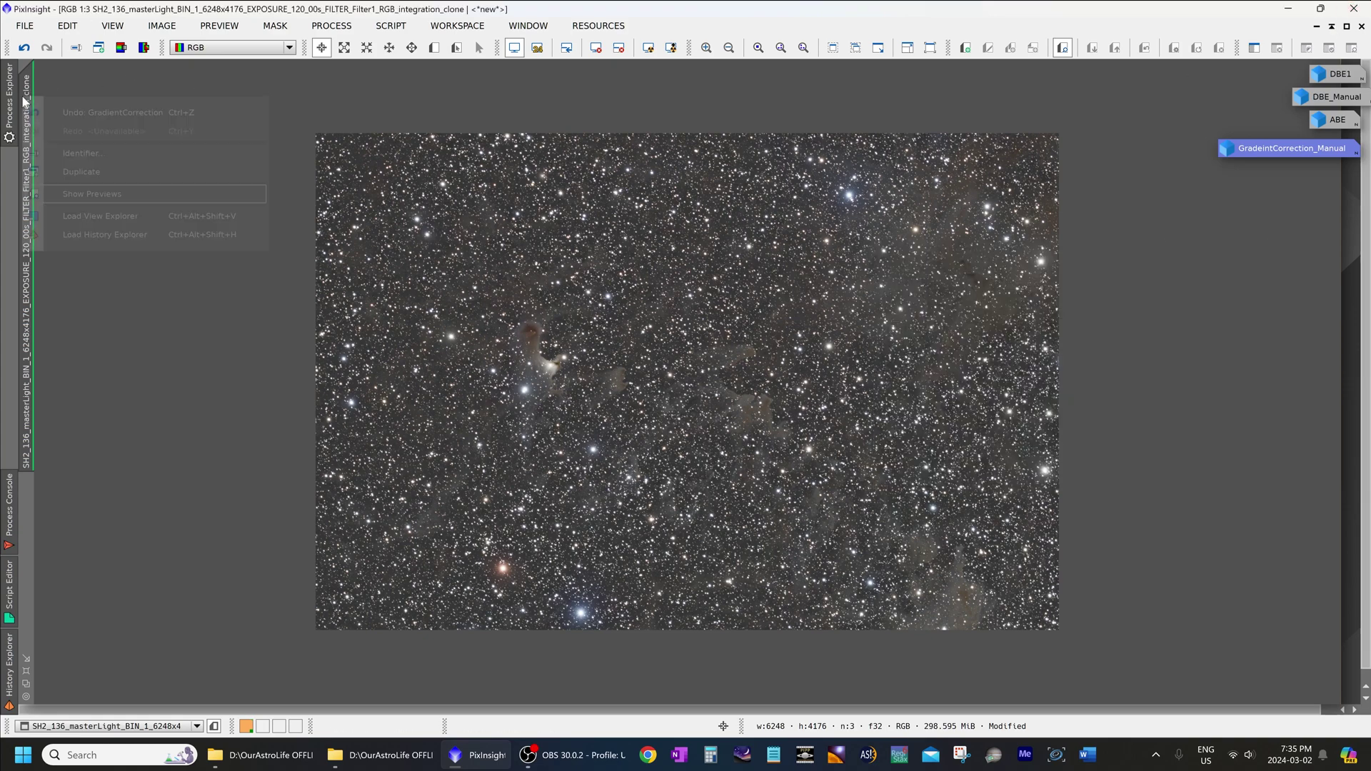
left_click(100, 153)
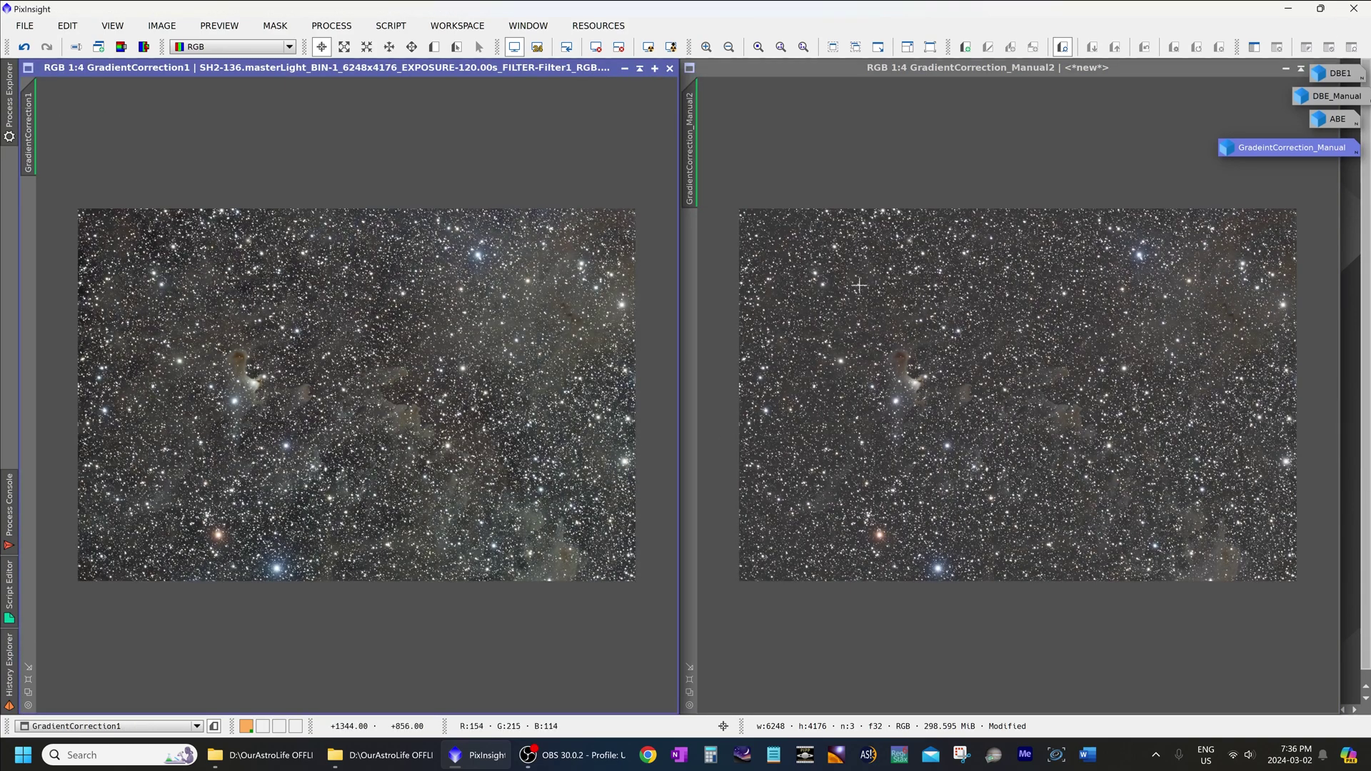
Step: Zoom GradientCorrection_Manual2 and GradientCorrection1 both to 1:1 for side-by-side comparison
left_click(903, 432)
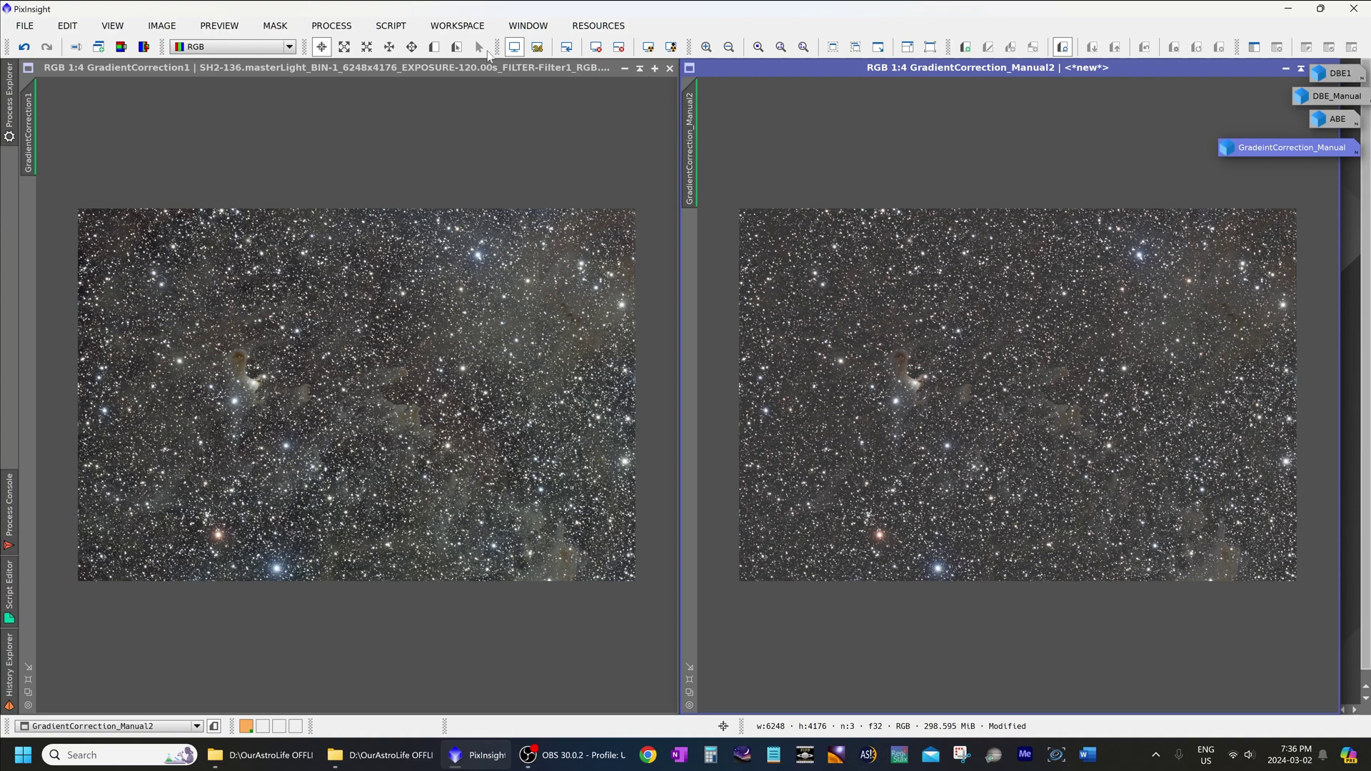
left_click(758, 47)
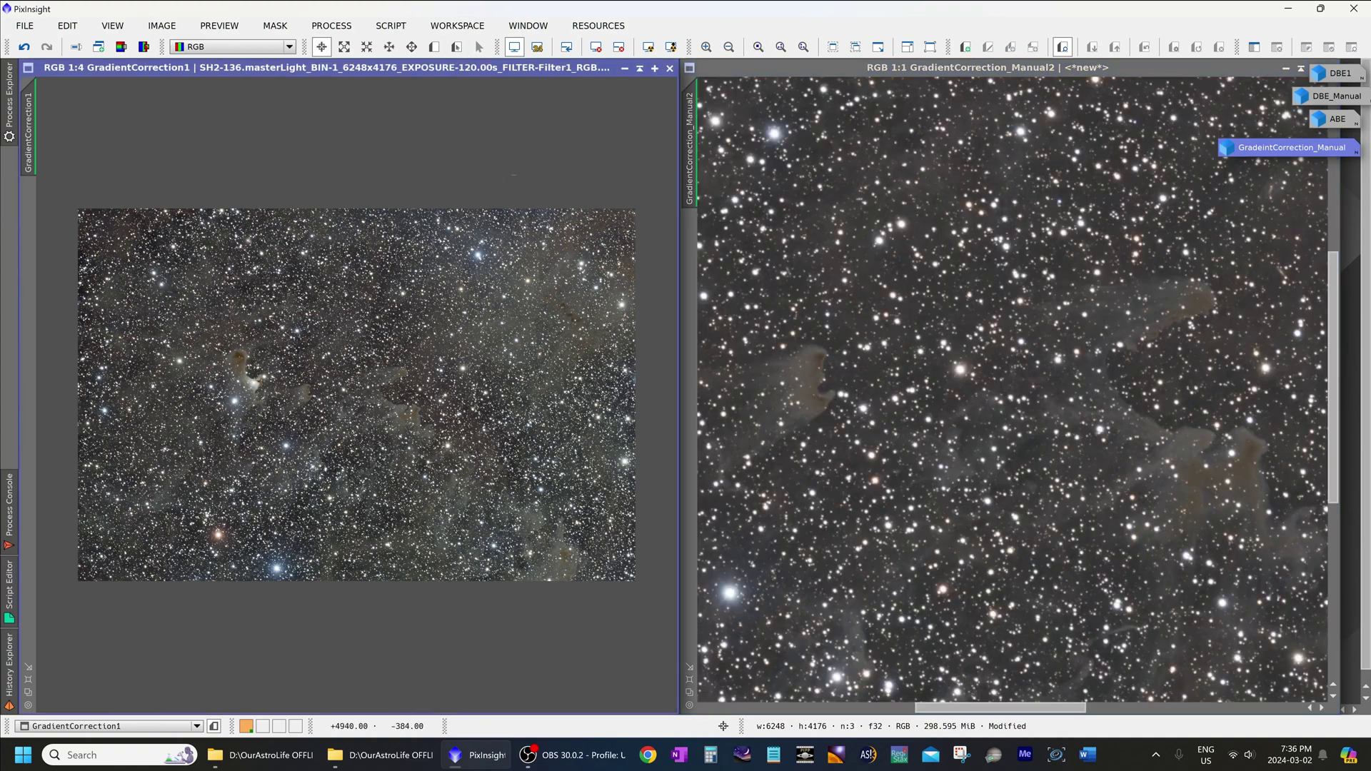
left_click(758, 46)
left_click(893, 429)
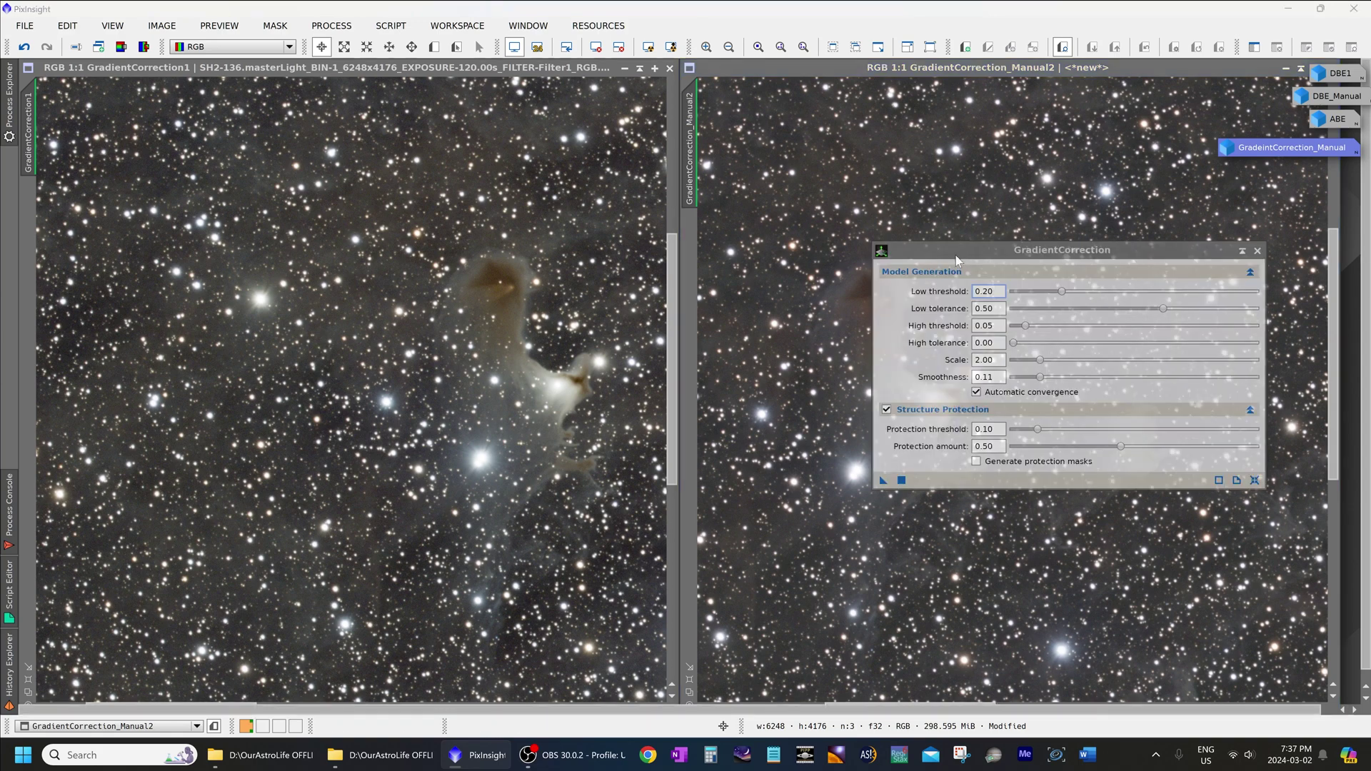
left_click_drag(964, 262, 826, 259)
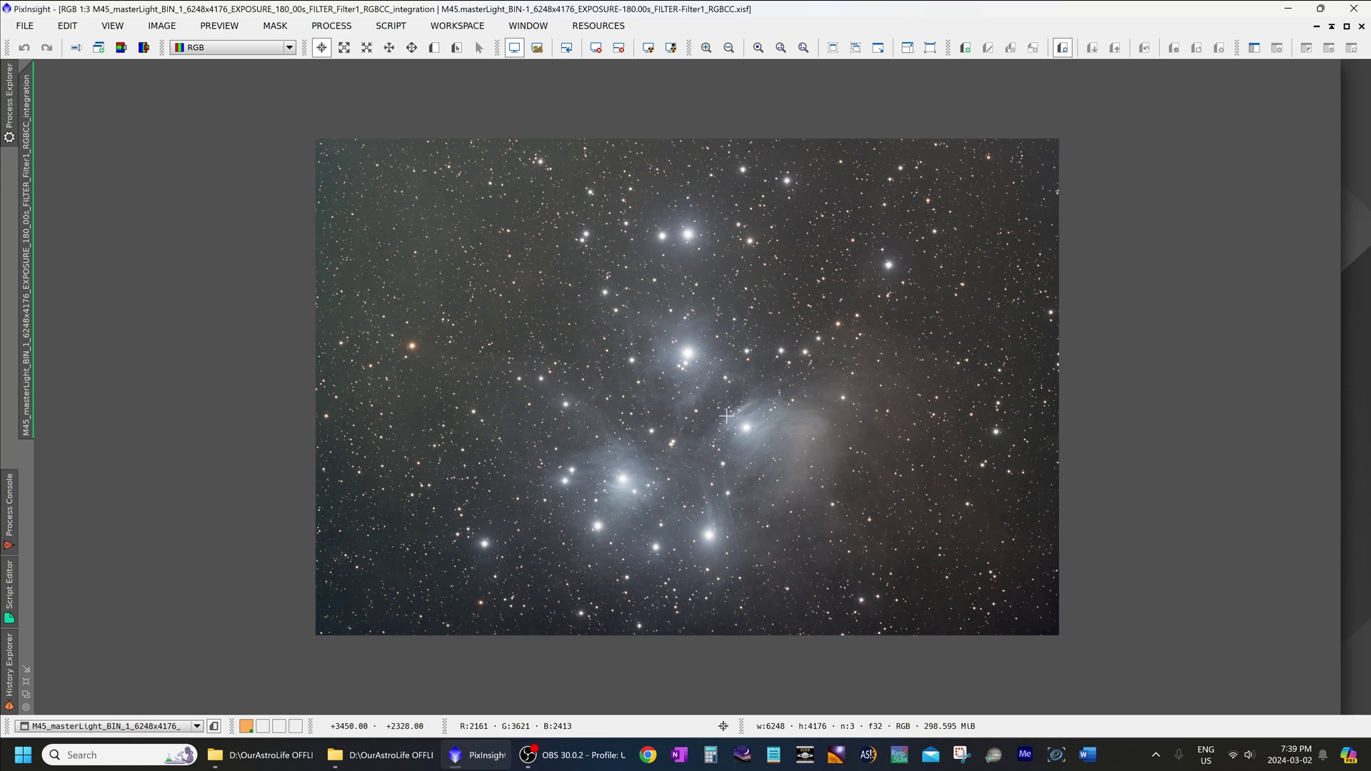
Step: Apply GradientCorrection to M45 at Scale 5.00 and Smoothness 0.40
key("ctrl+alt+g")
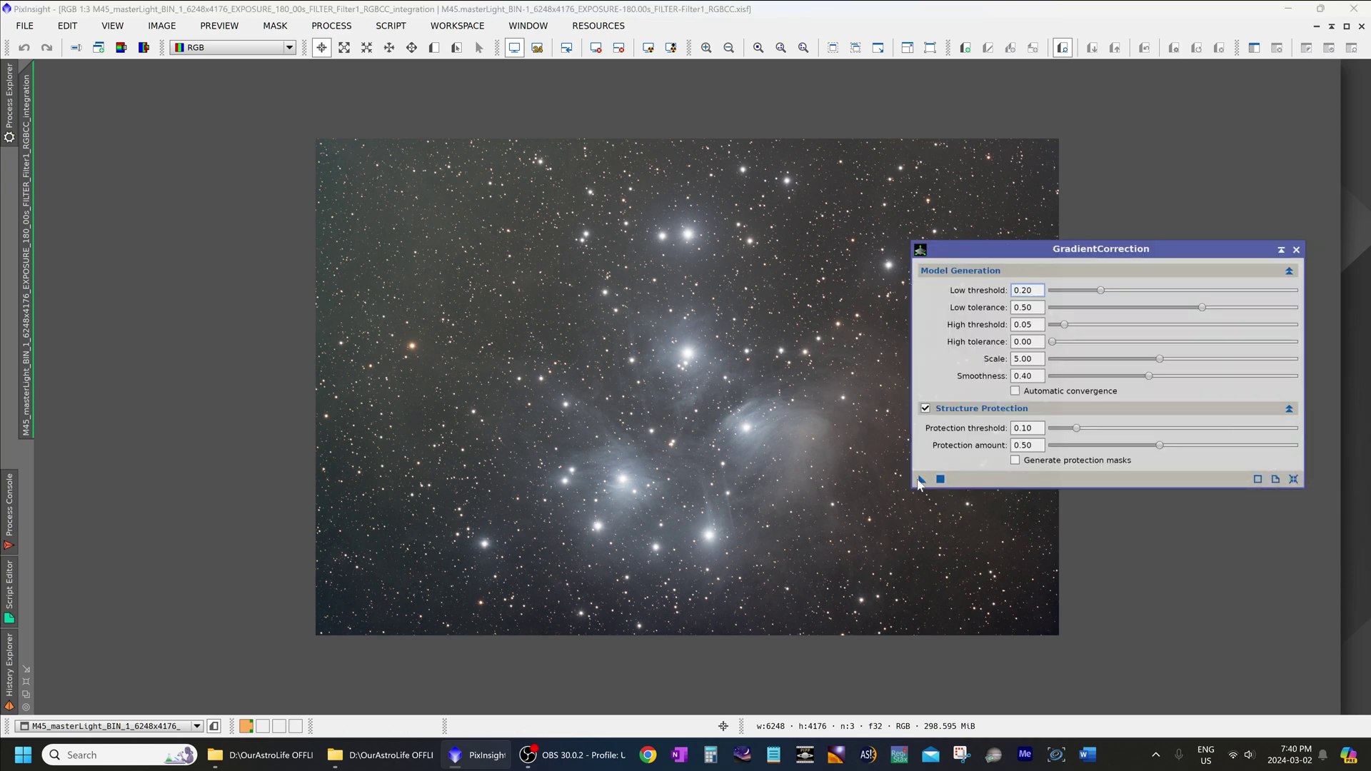
left_click_drag(920, 481, 679, 489)
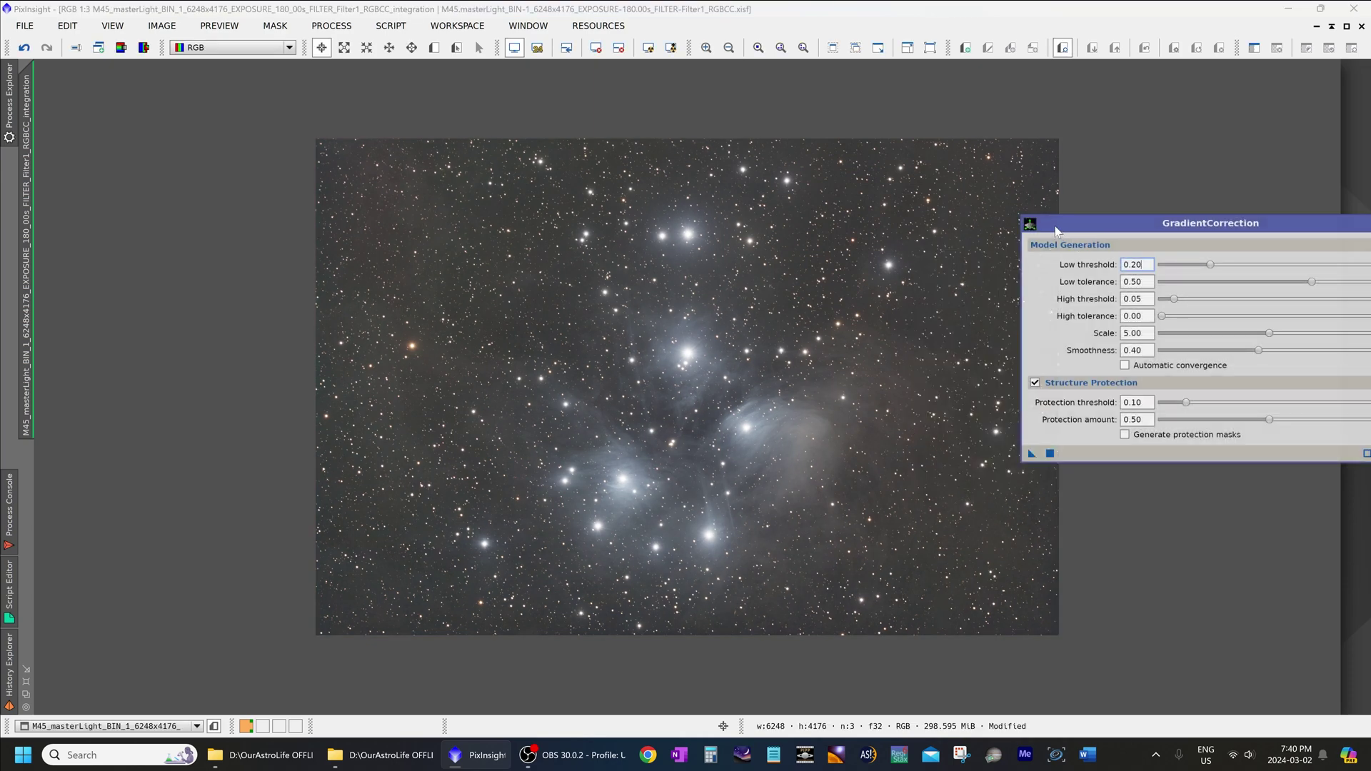
left_click_drag(1057, 230, 1106, 229)
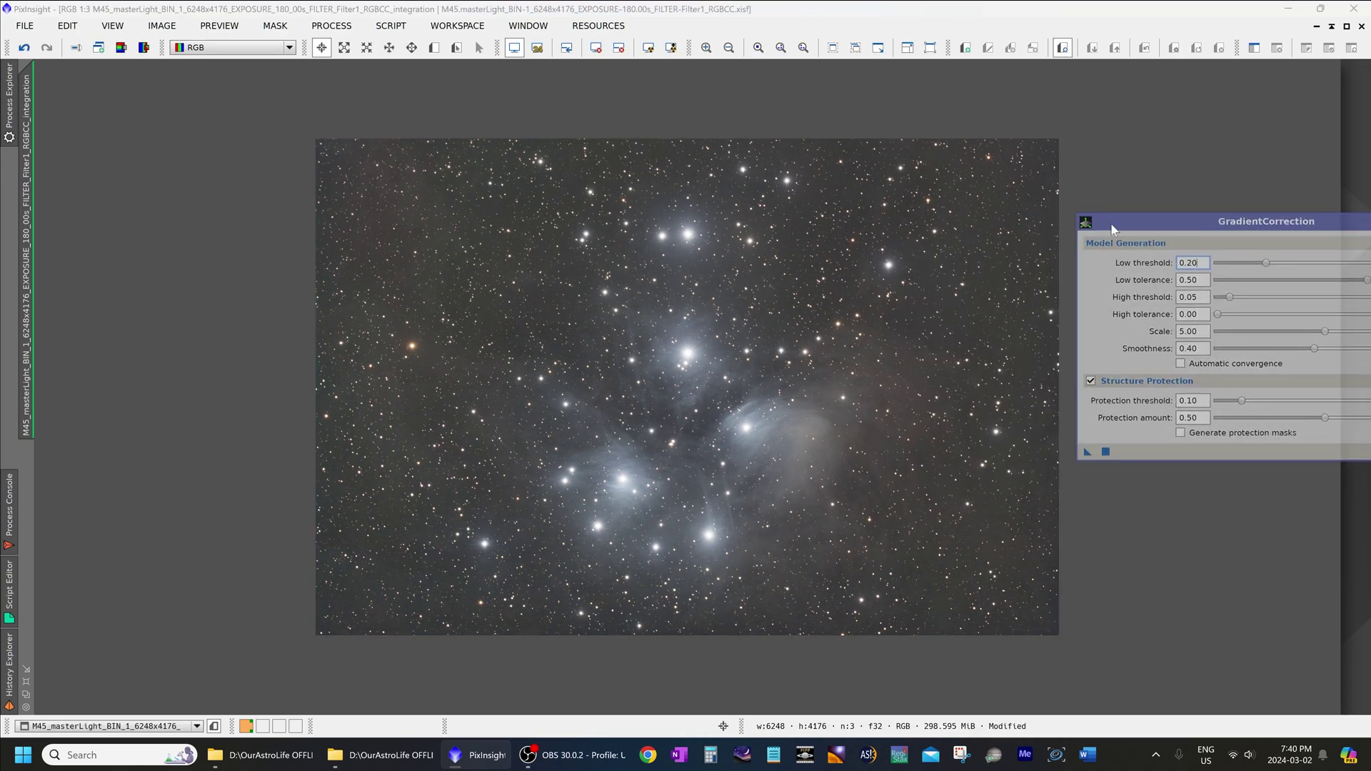
Step: Toggle undo and redo repeatedly to compare M45 before and after correction
left_click(19, 53)
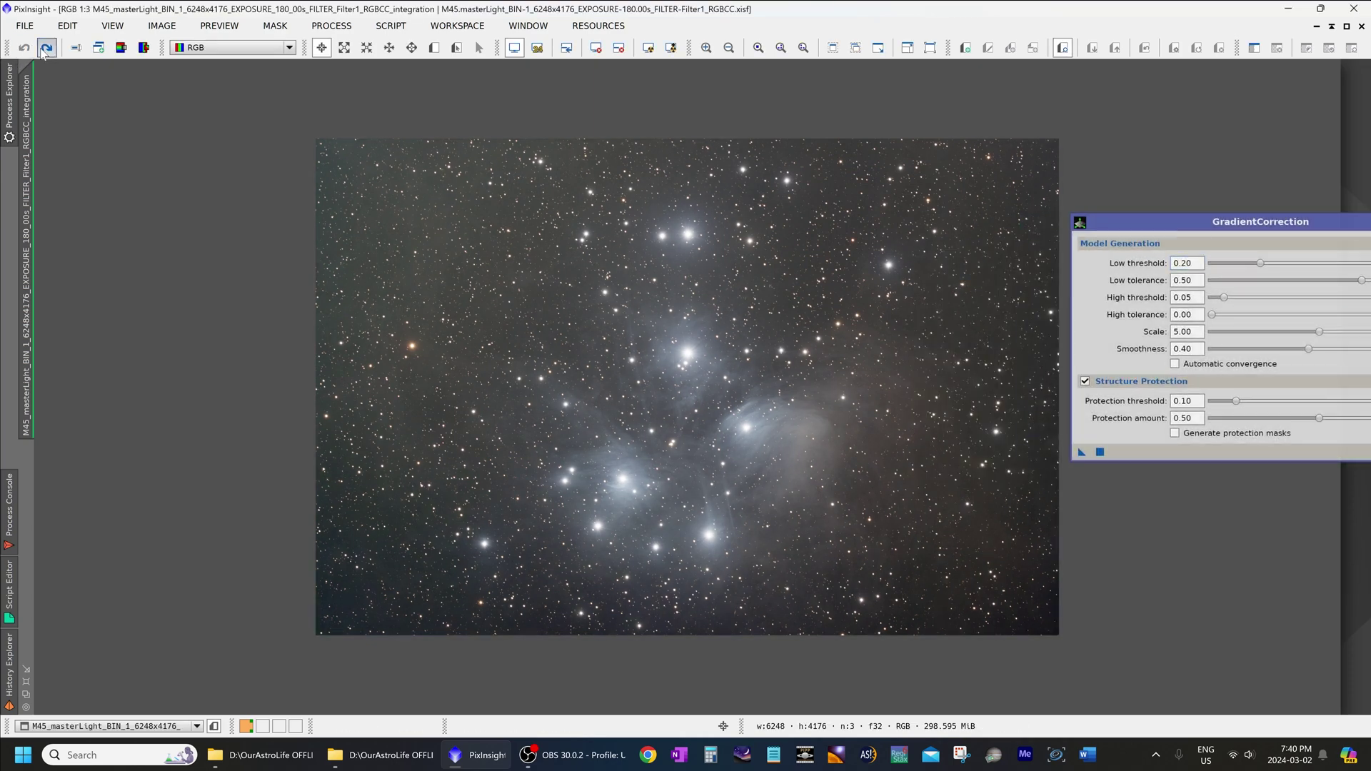
left_click(45, 50)
left_click(24, 49)
left_click(46, 50)
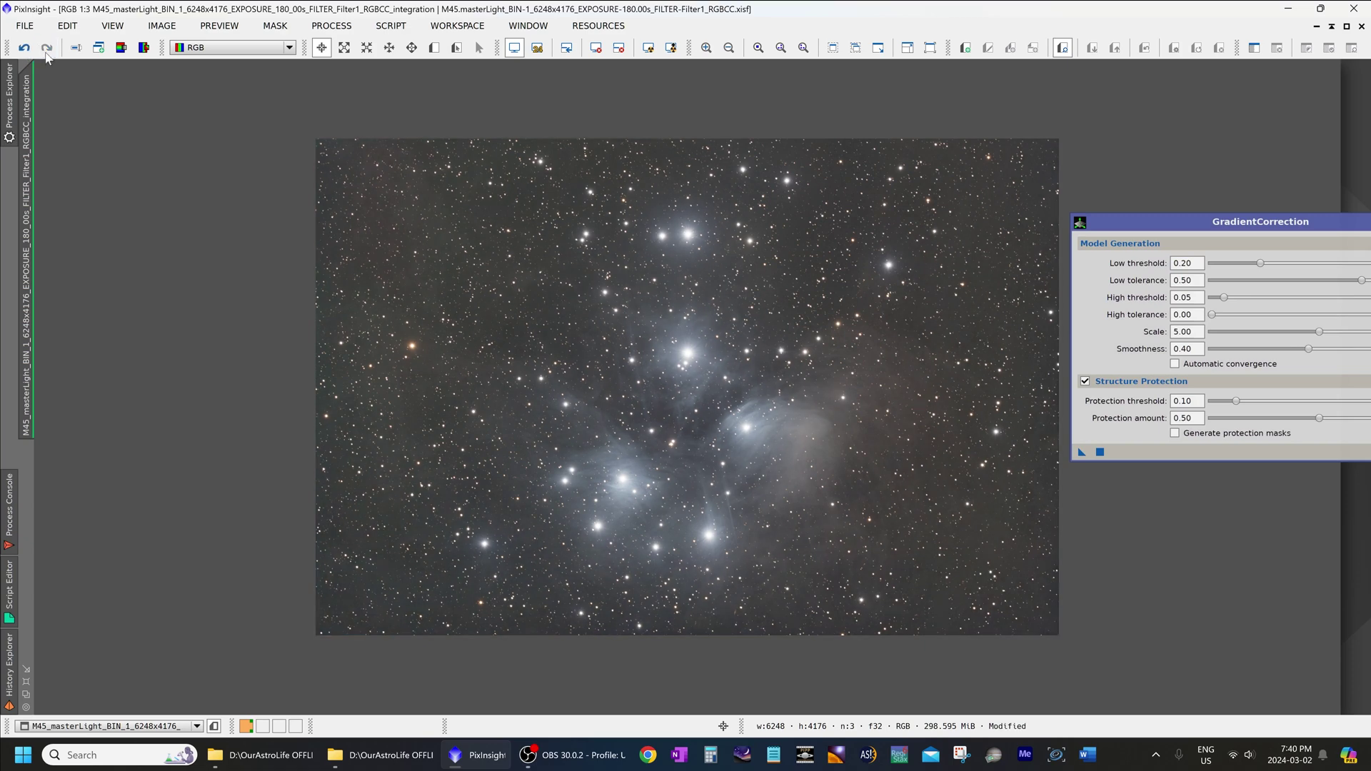
left_click(24, 48)
left_click(46, 49)
left_click(24, 48)
left_click(47, 49)
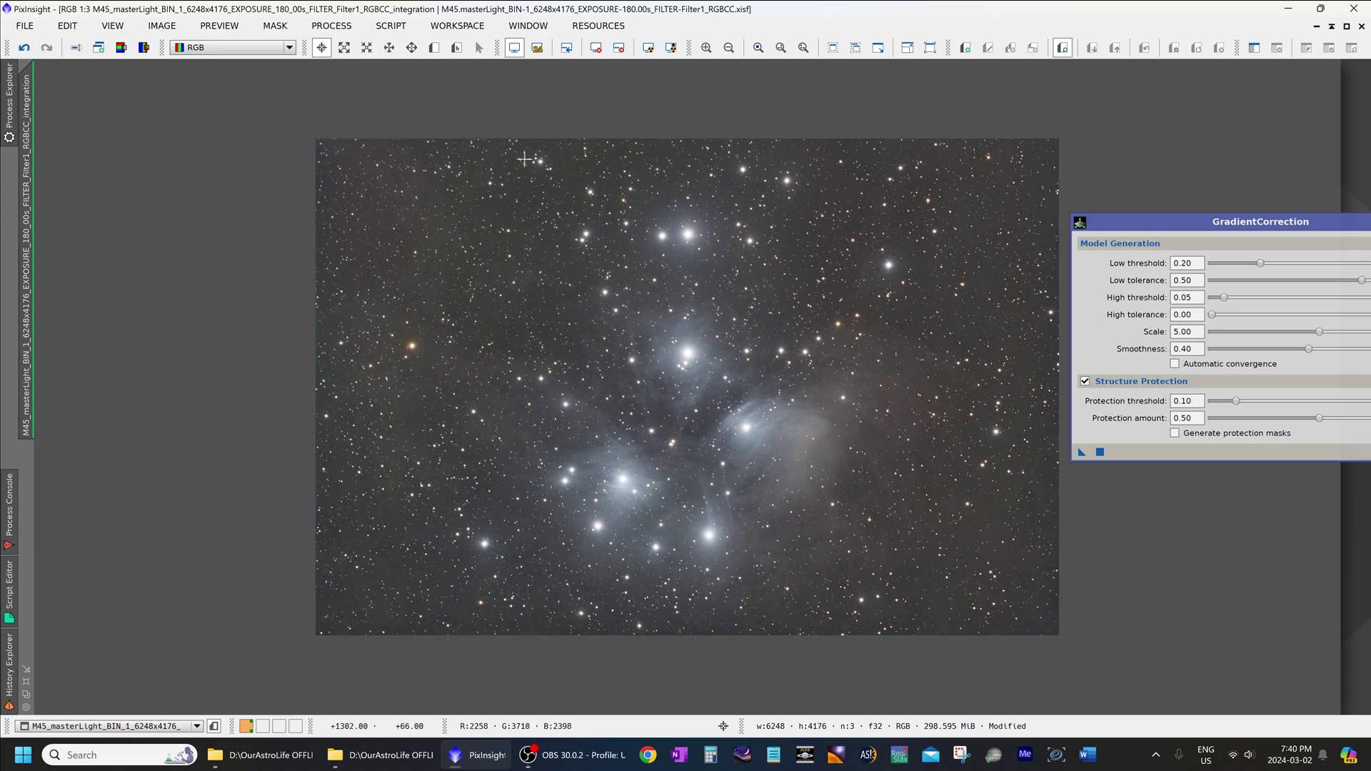
left_click_drag(1140, 227, 1077, 212)
scroll(710, 416, "up", 2)
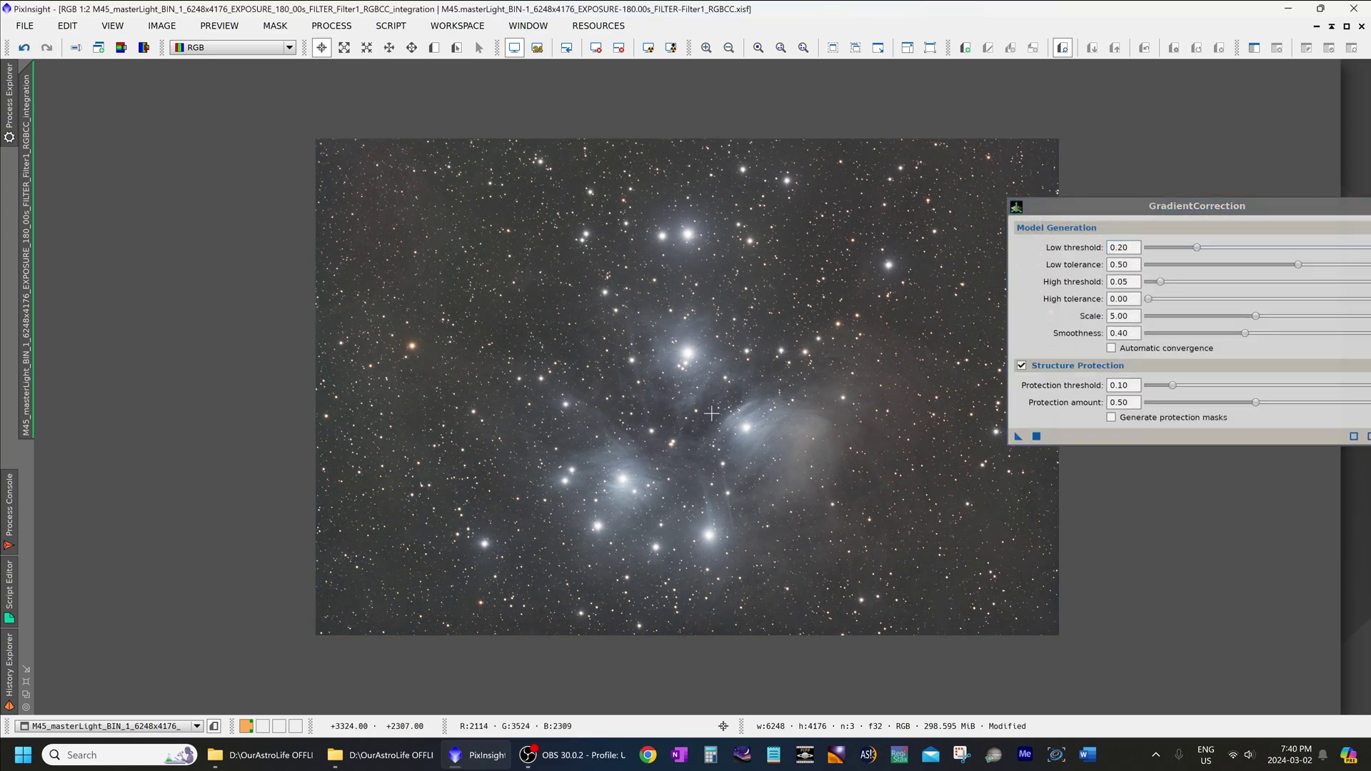
scroll(715, 416, "down", 2)
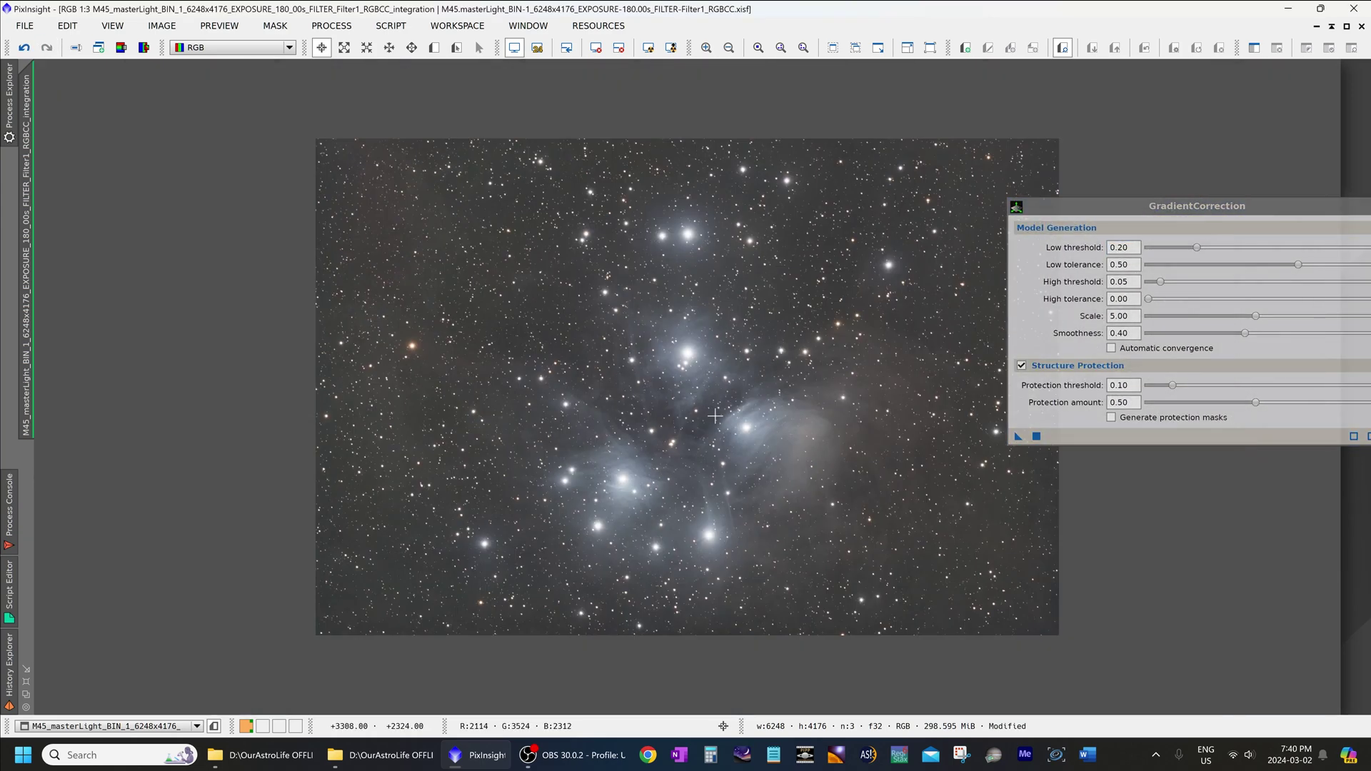
Step: Apply GradientCorrection to M45 at Scale 3.00, Smoothness 0.20, automatic convergence, then auto-stretch
left_click_drag(1161, 216, 1065, 195)
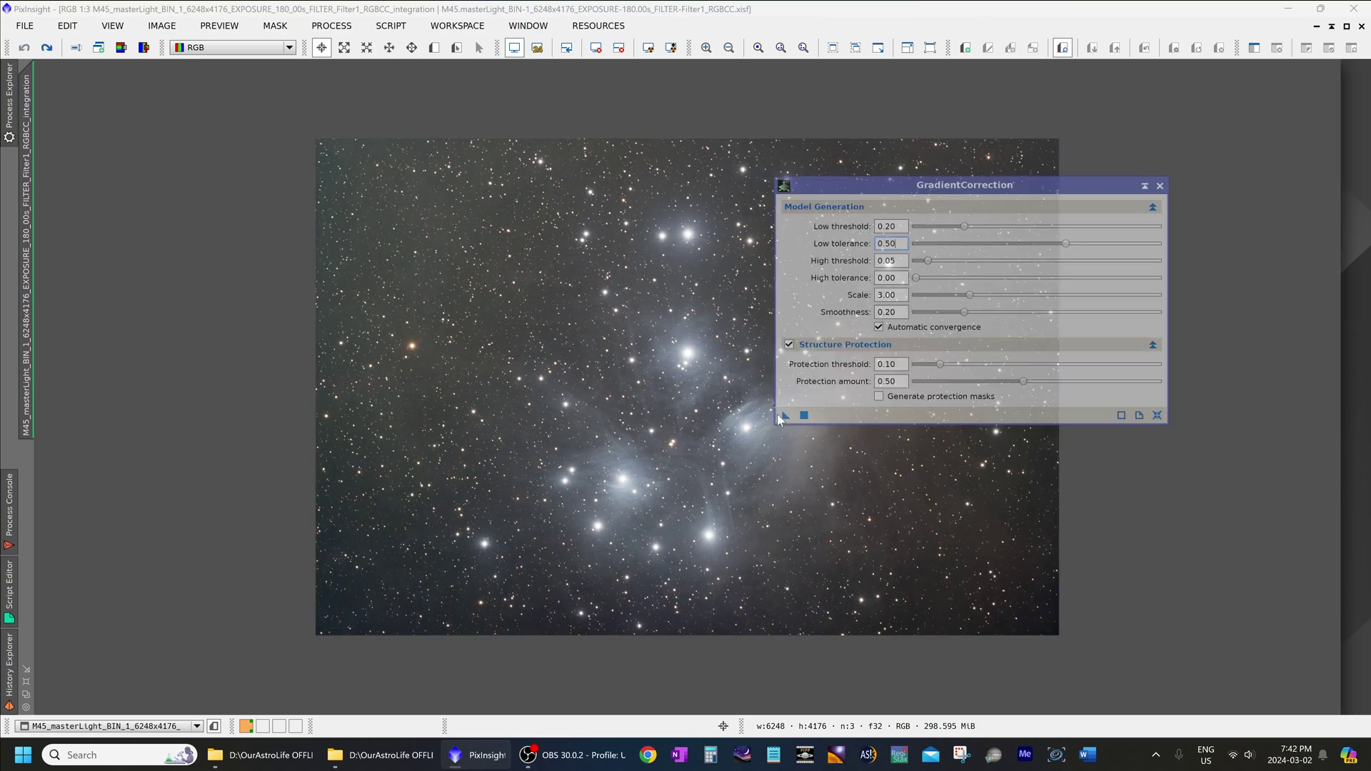
left_click_drag(779, 417, 527, 357)
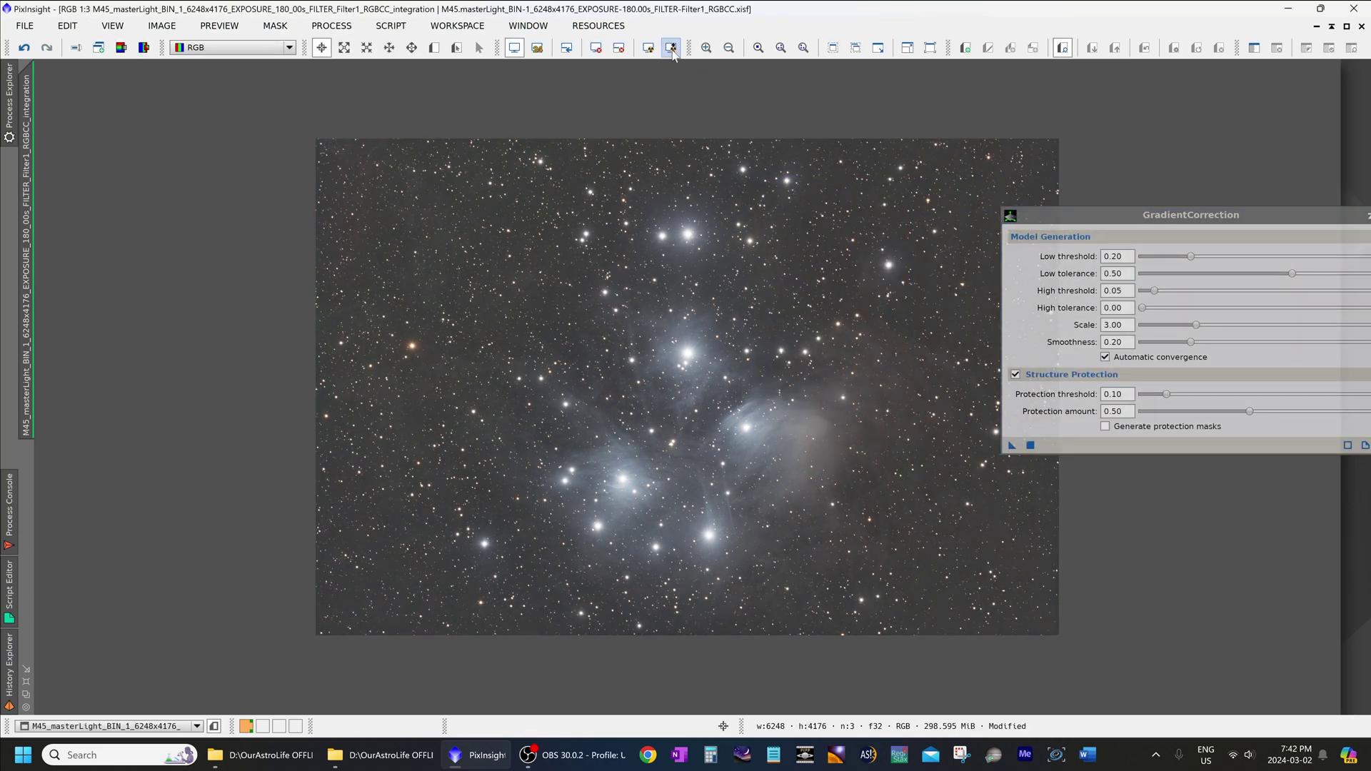
left_click(648, 48)
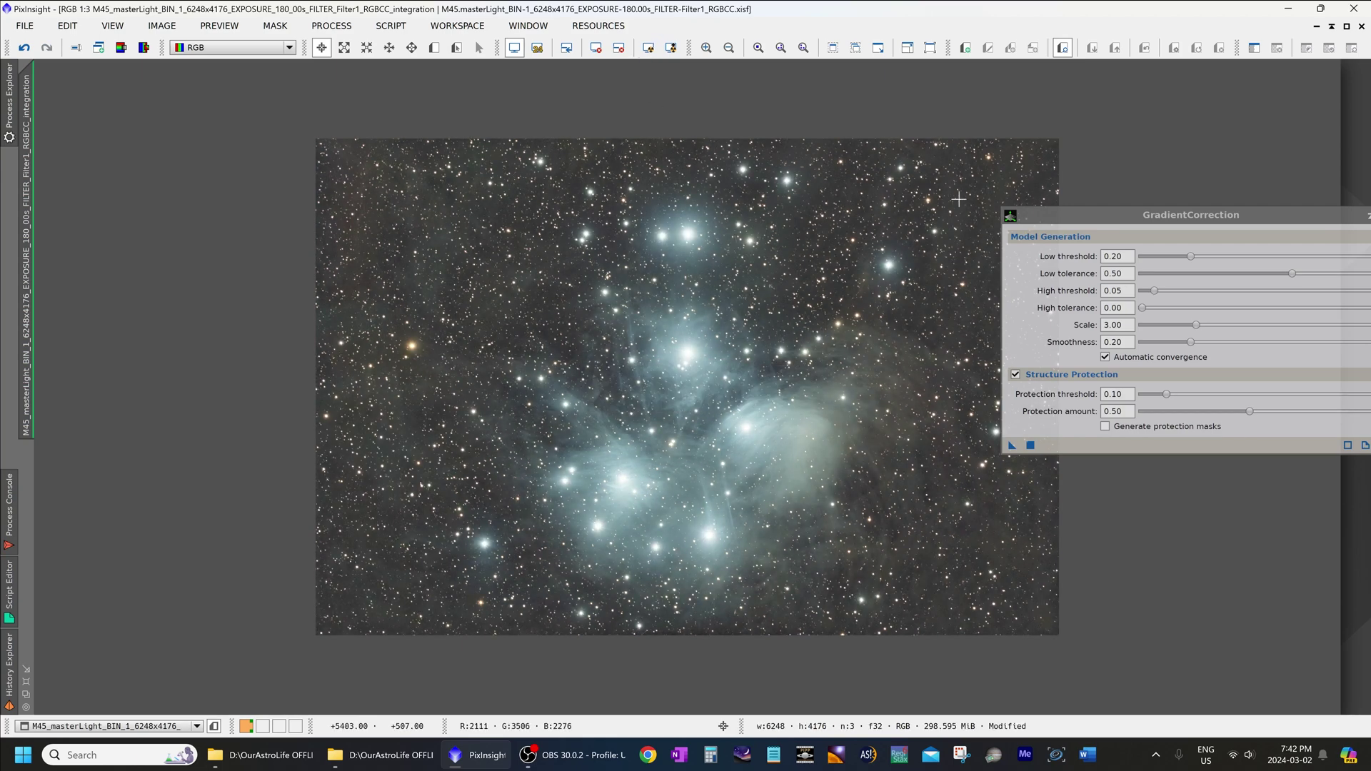
left_click_drag(1137, 223, 1218, 213)
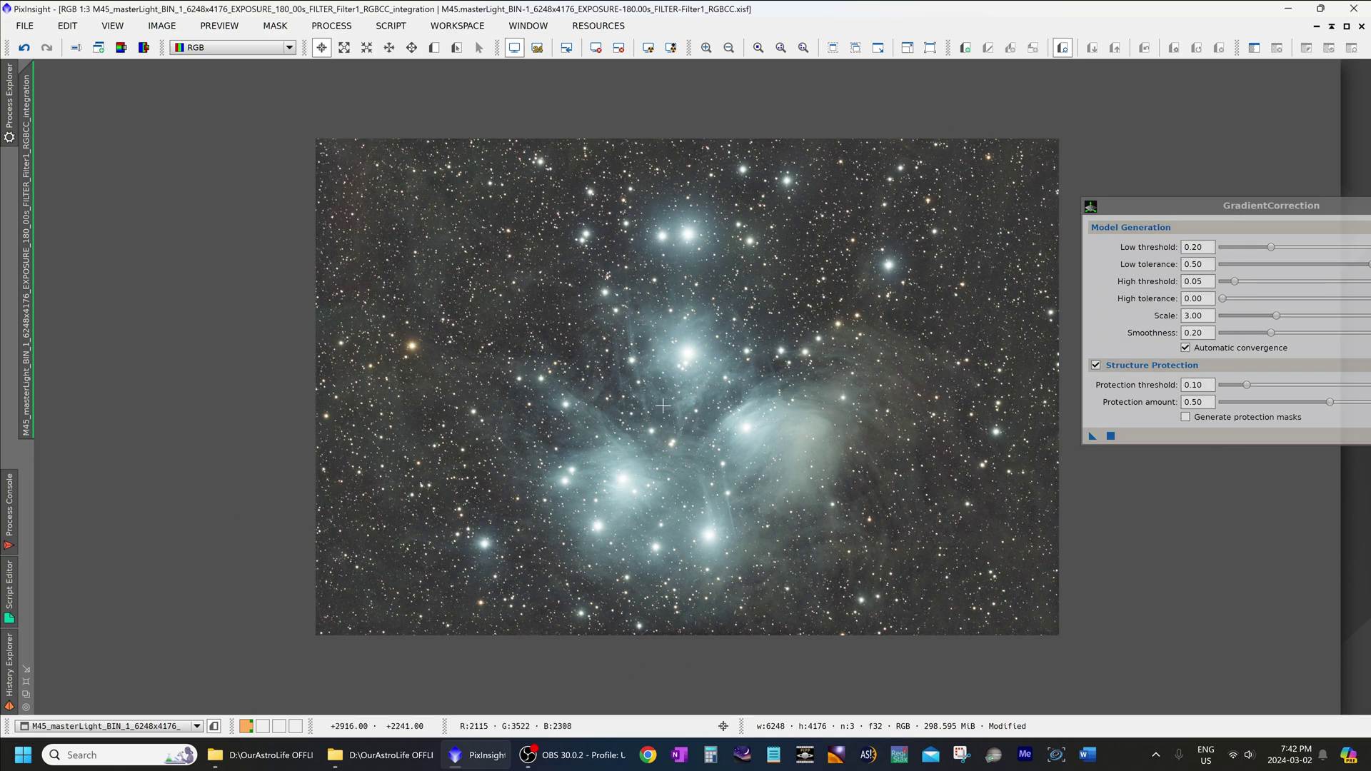
left_click_drag(1175, 207, 963, 227)
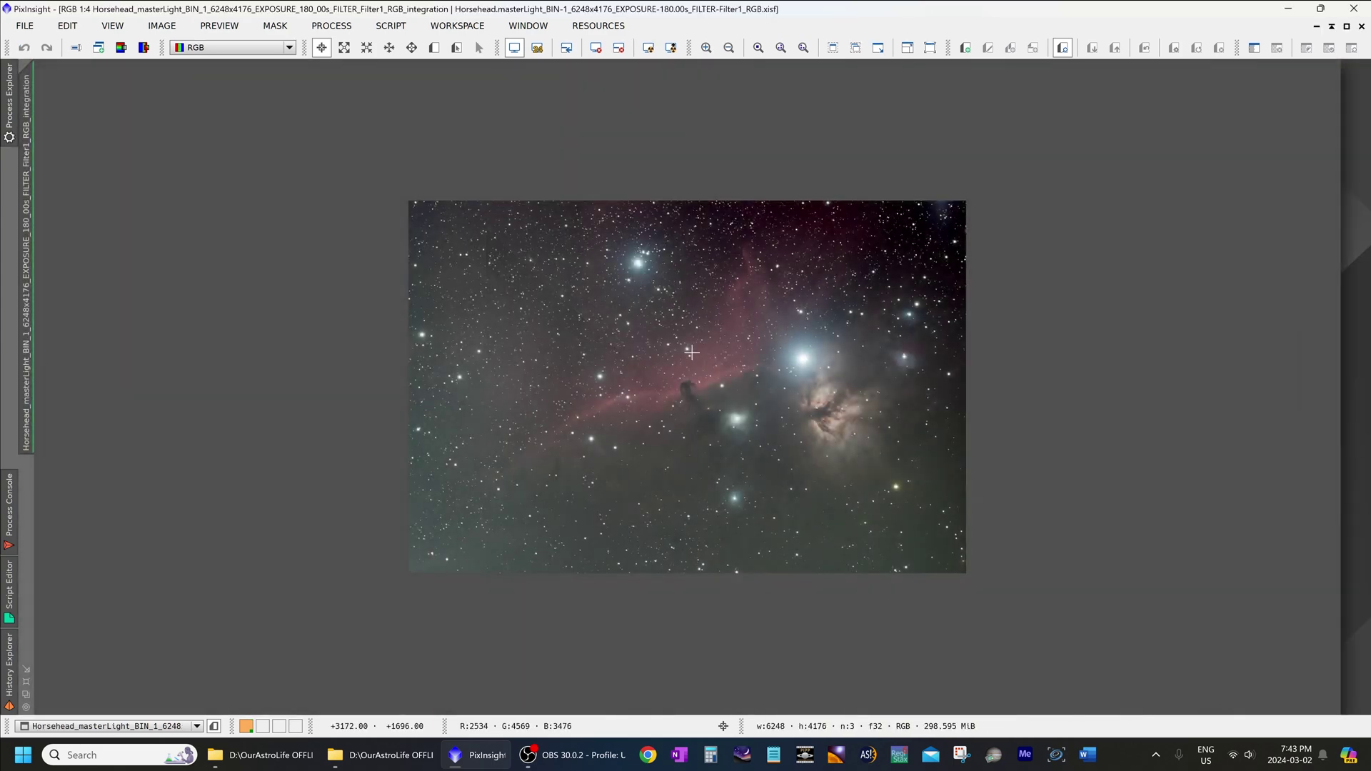
Step: Apply GradientCorrection at Scale 5.00 and Smoothness 0.40 to the Horsehead image
scroll(355, 394, "up", 1)
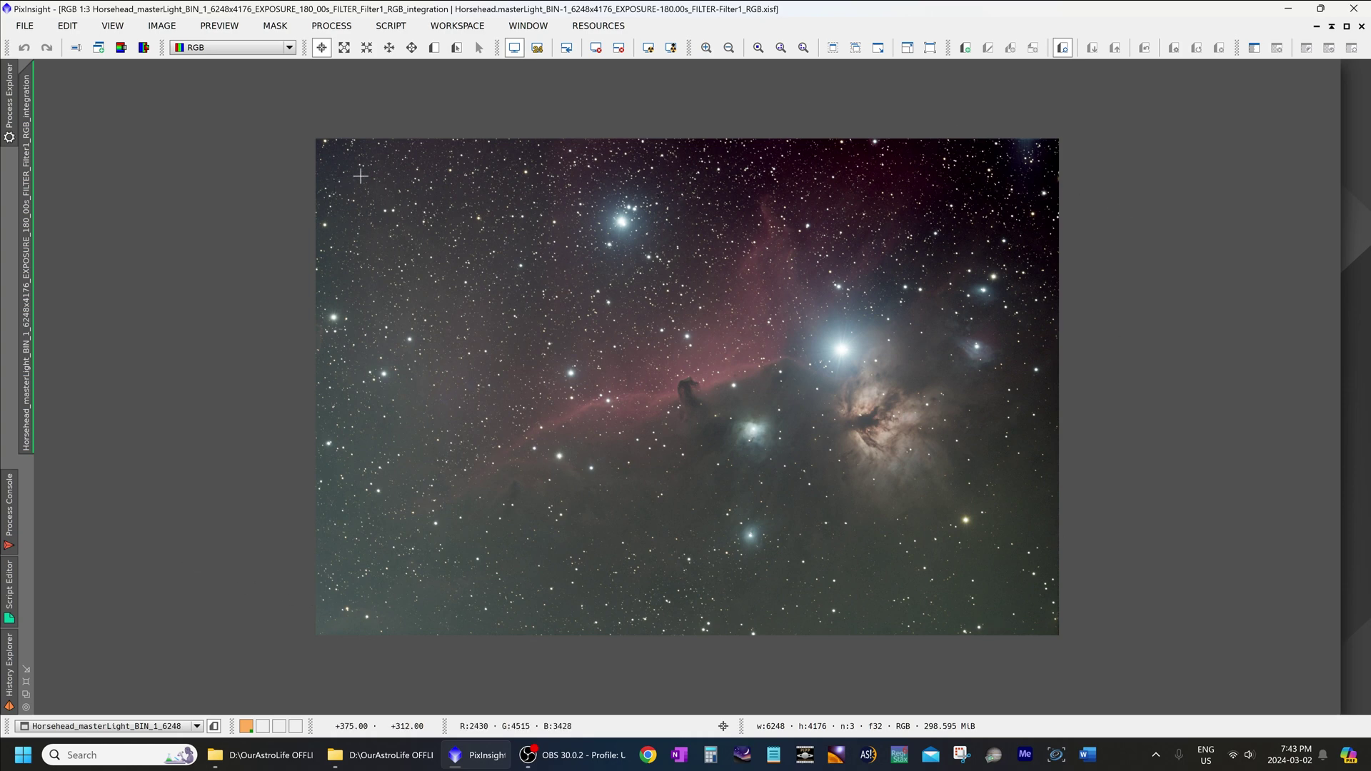
left_click(332, 25)
left_click(350, 27)
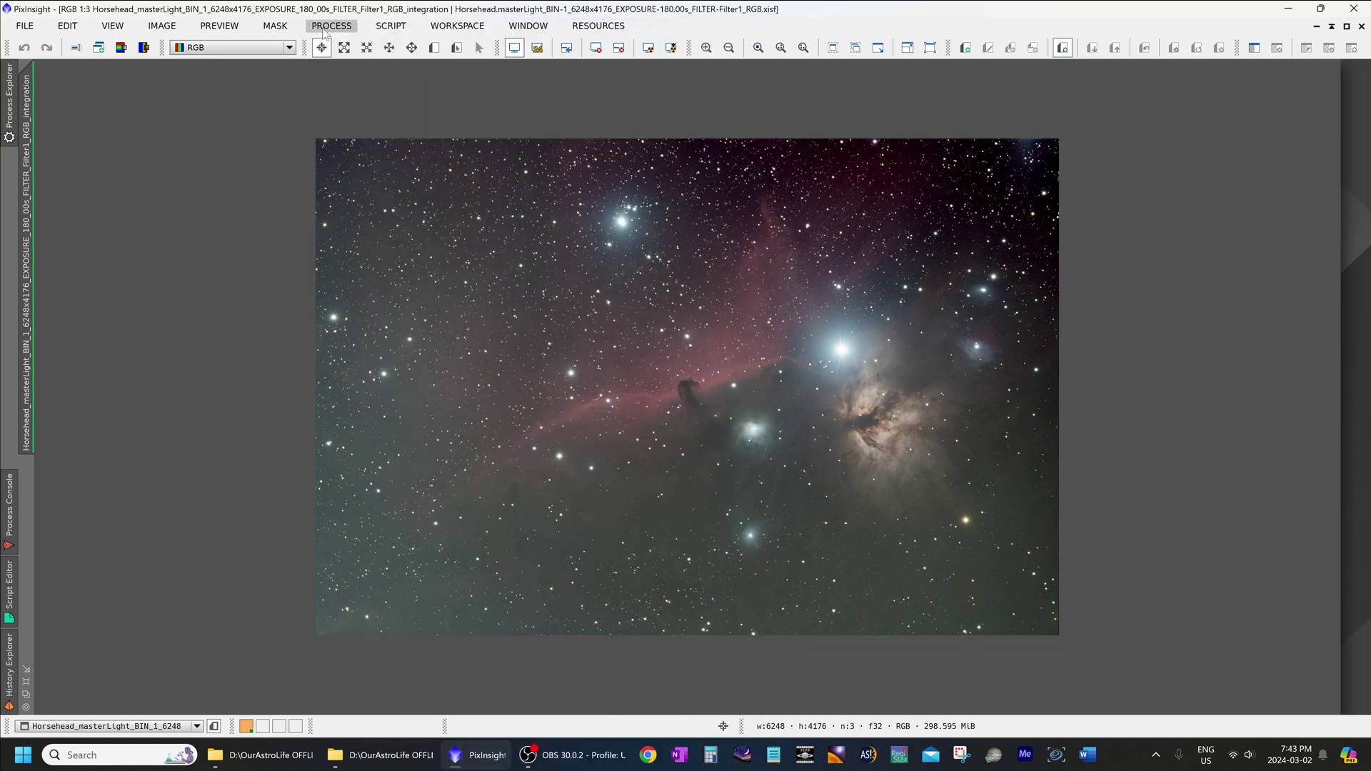
left_click(342, 27)
mouse_move(464, 15)
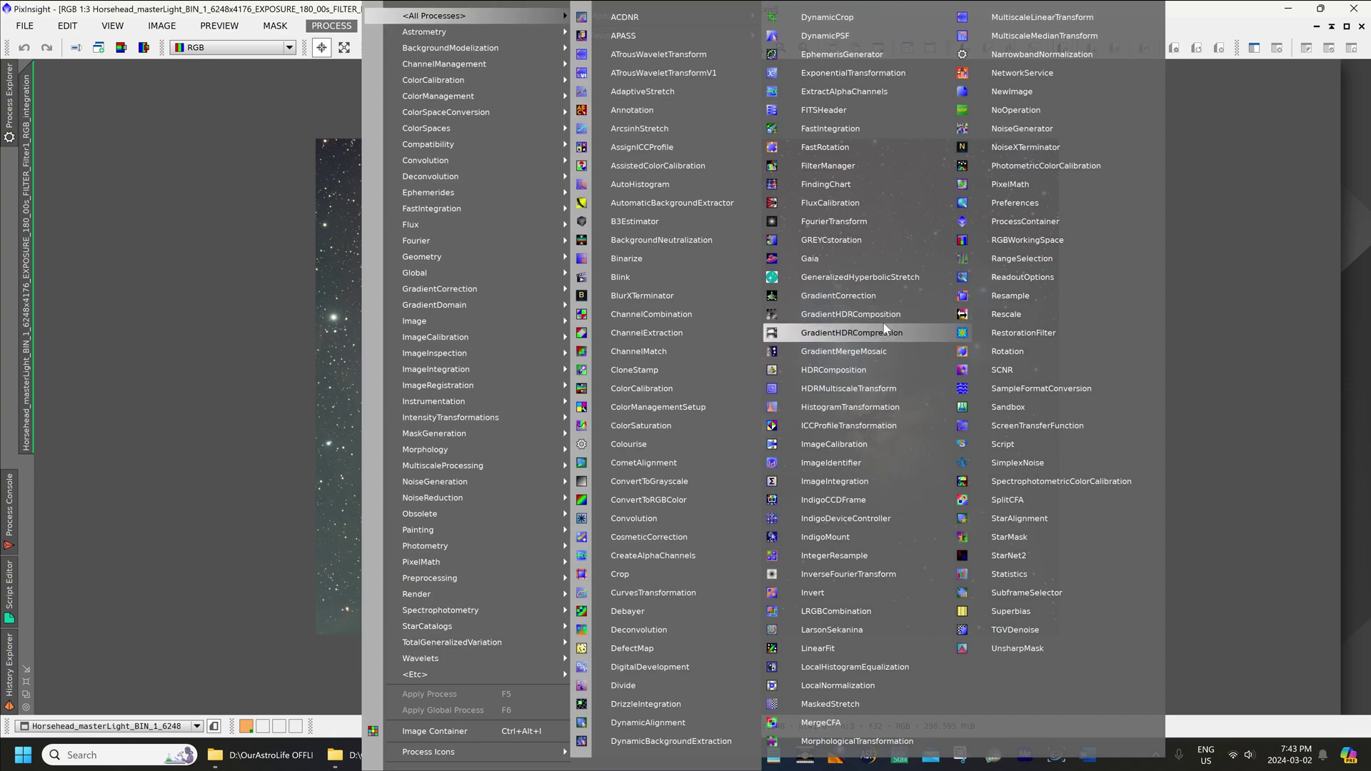
left_click(881, 294)
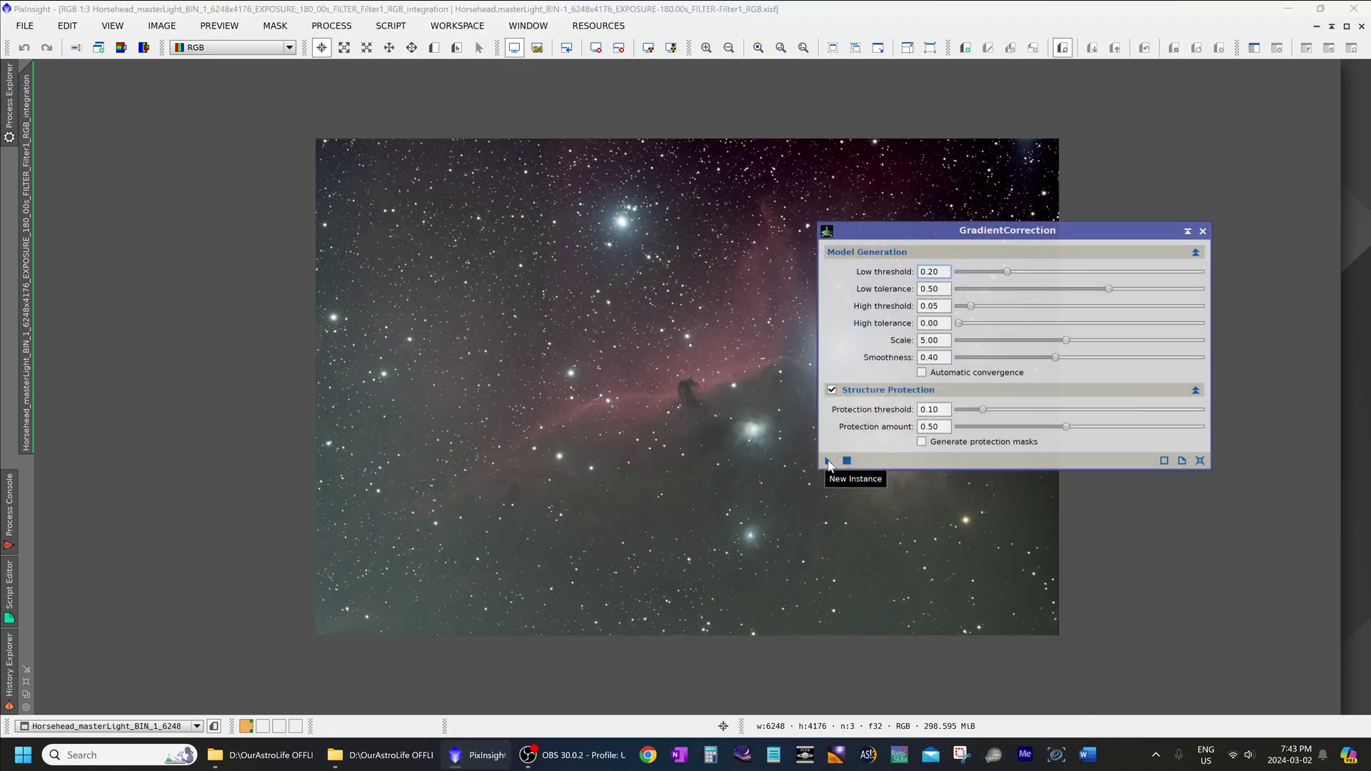
left_click_drag(828, 463, 796, 464)
left_click_drag(913, 230, 1259, 263)
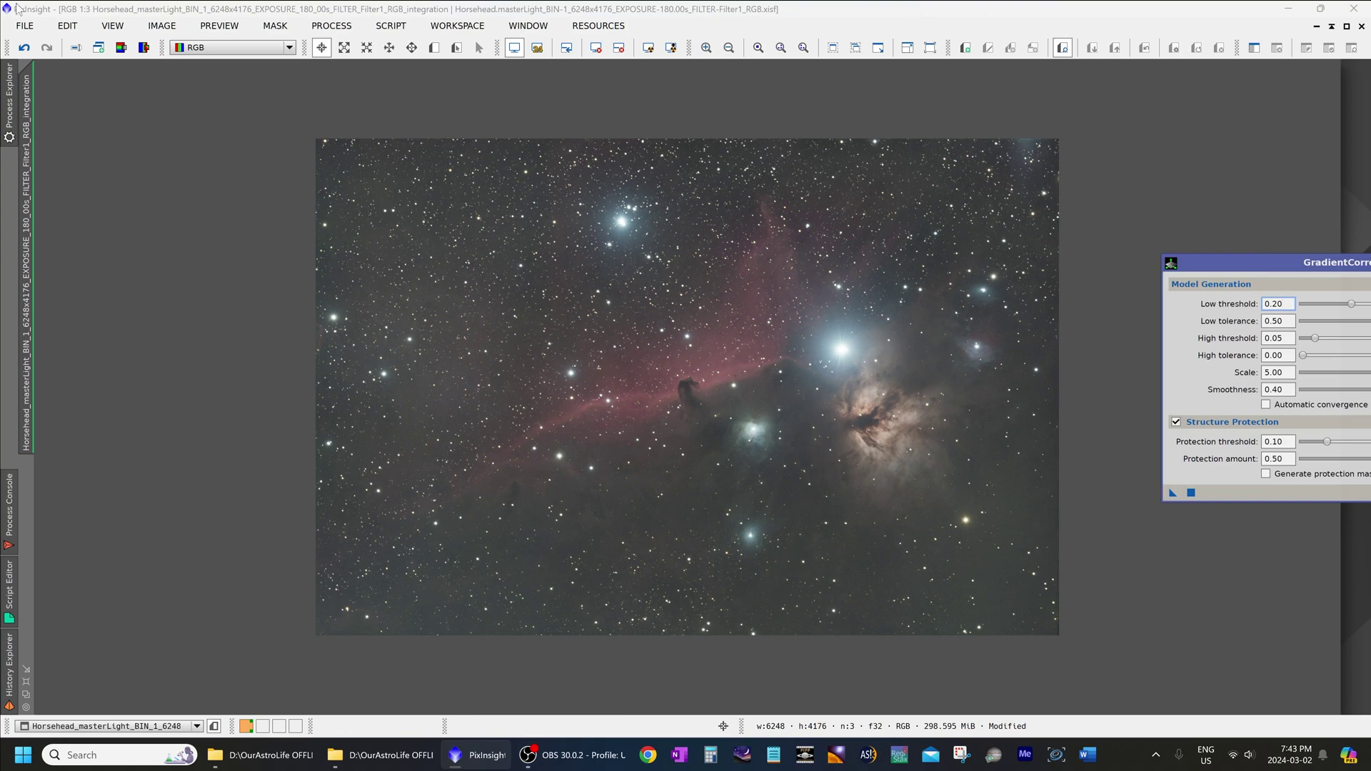
Step: Toggle undo and redo to compare the Horsehead before and after correction
left_click(24, 47)
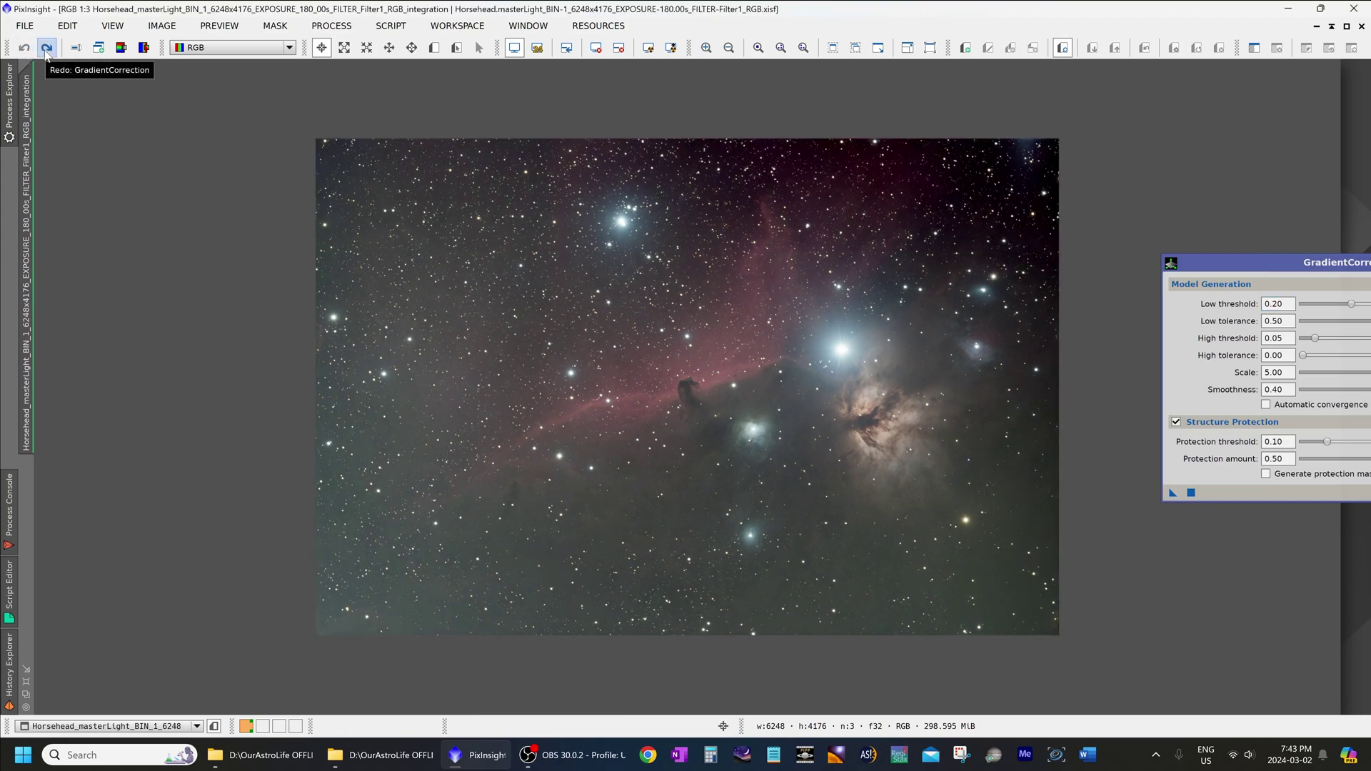
left_click(46, 50)
left_click(25, 48)
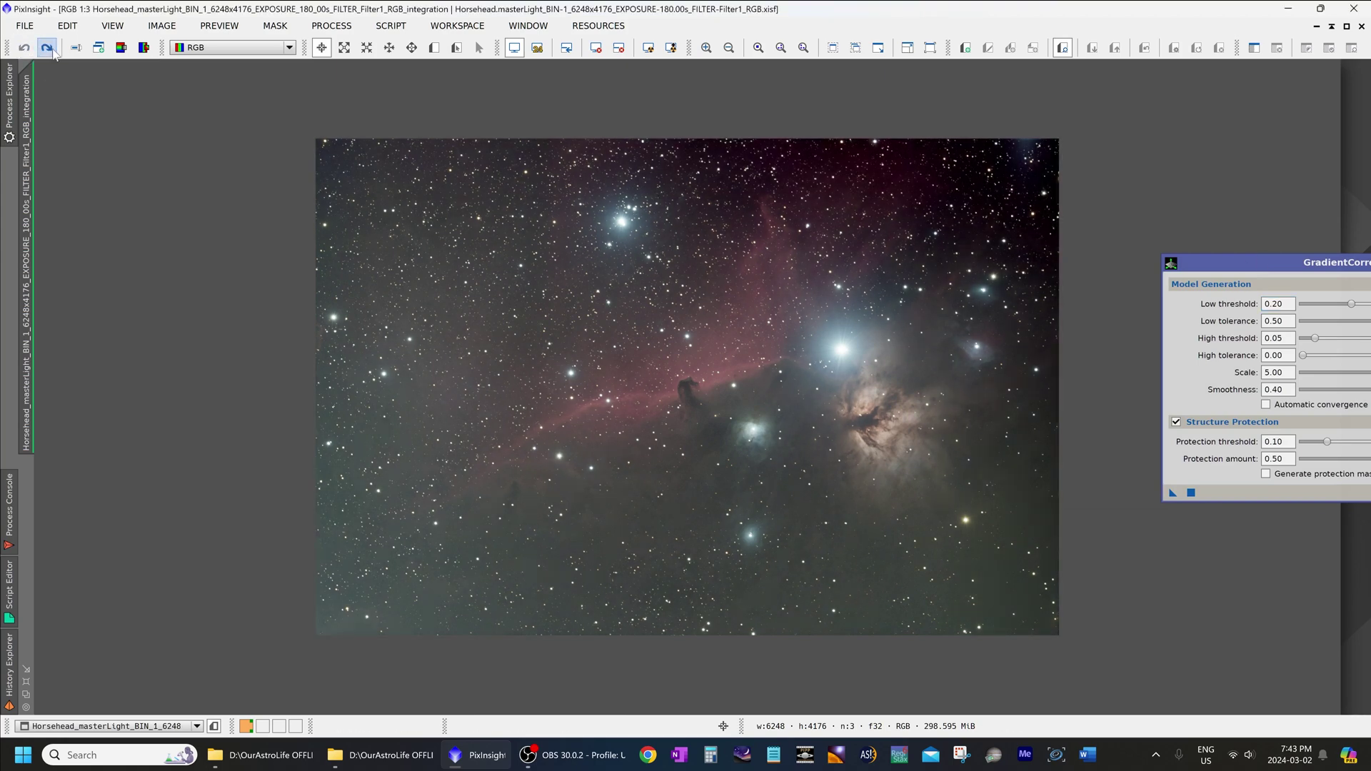
left_click(46, 48)
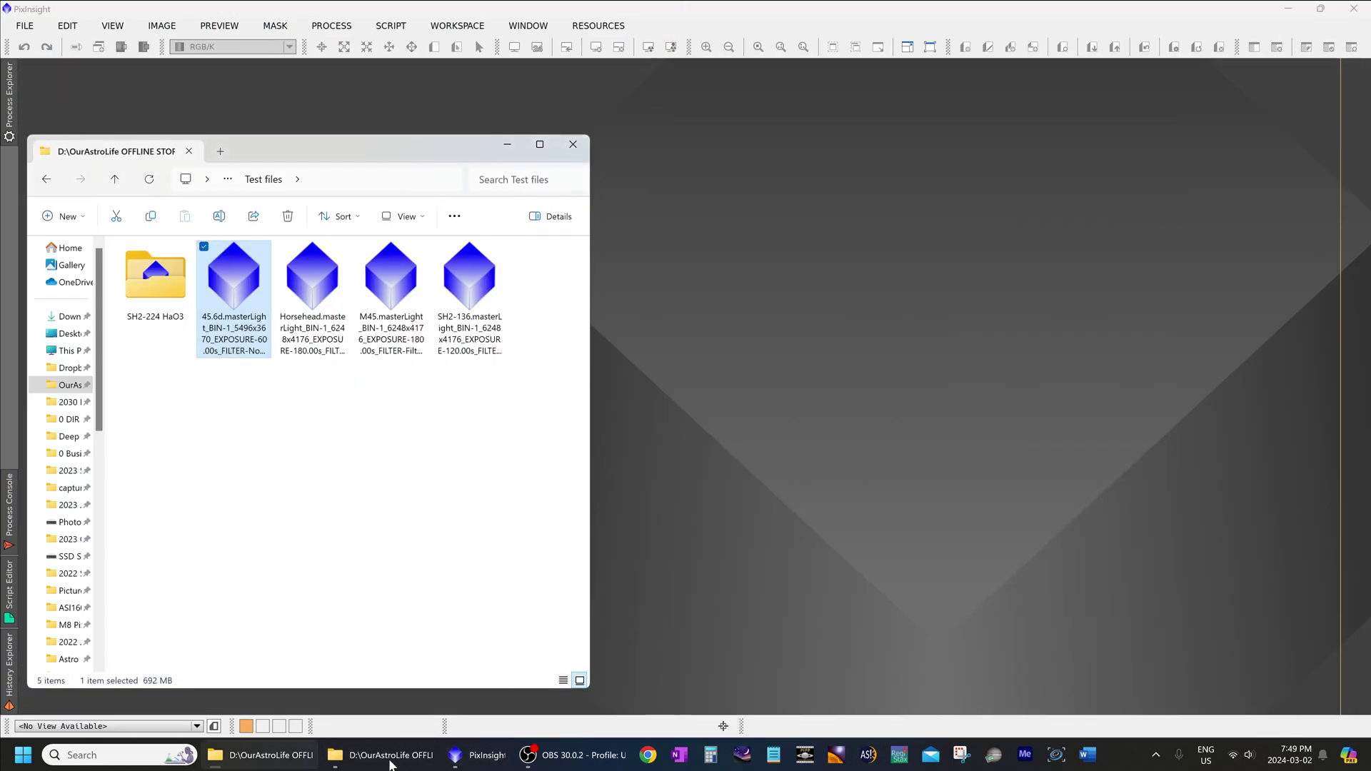
Step: Load both SH2-224 HaO3 masterLight files from File Explorer into PixInsight as Ha and O3 images
double_click(163, 294)
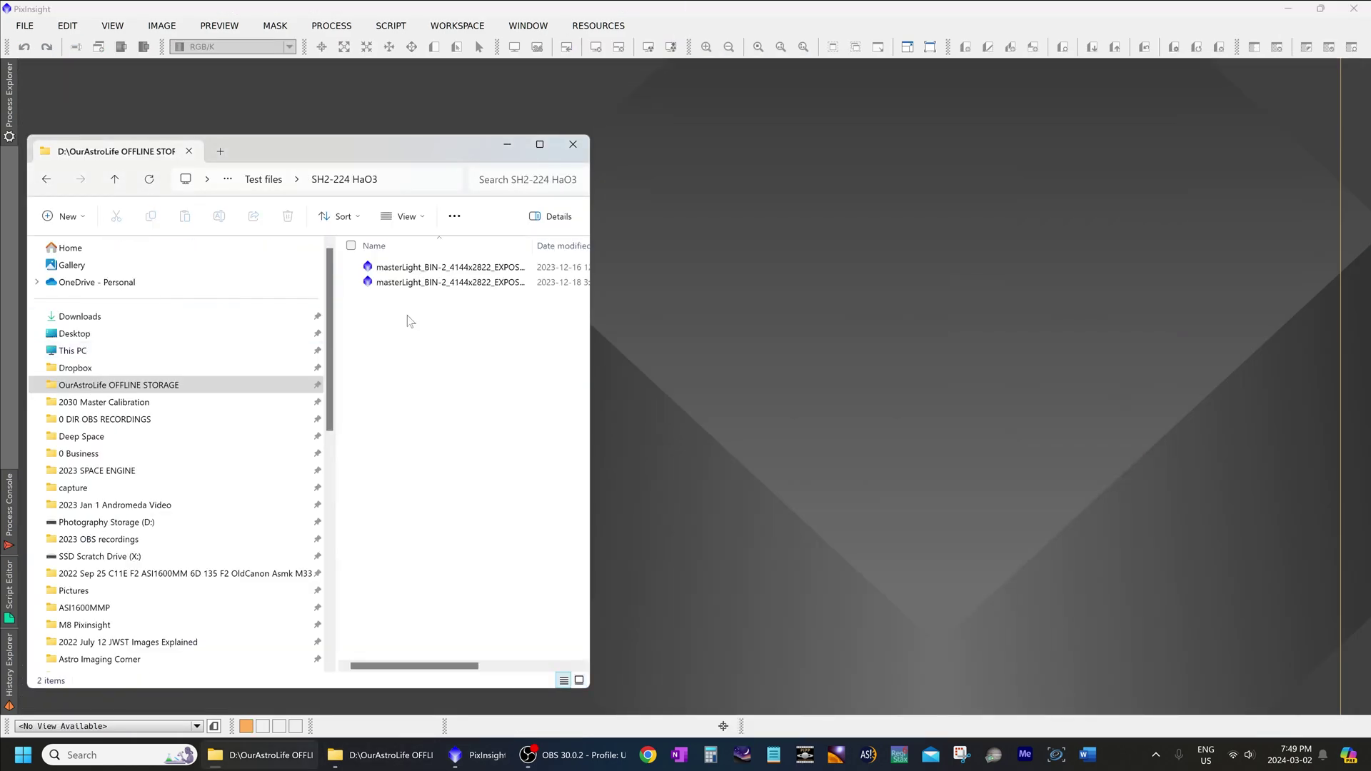
left_click(435, 282)
left_click_drag(439, 264, 722, 297)
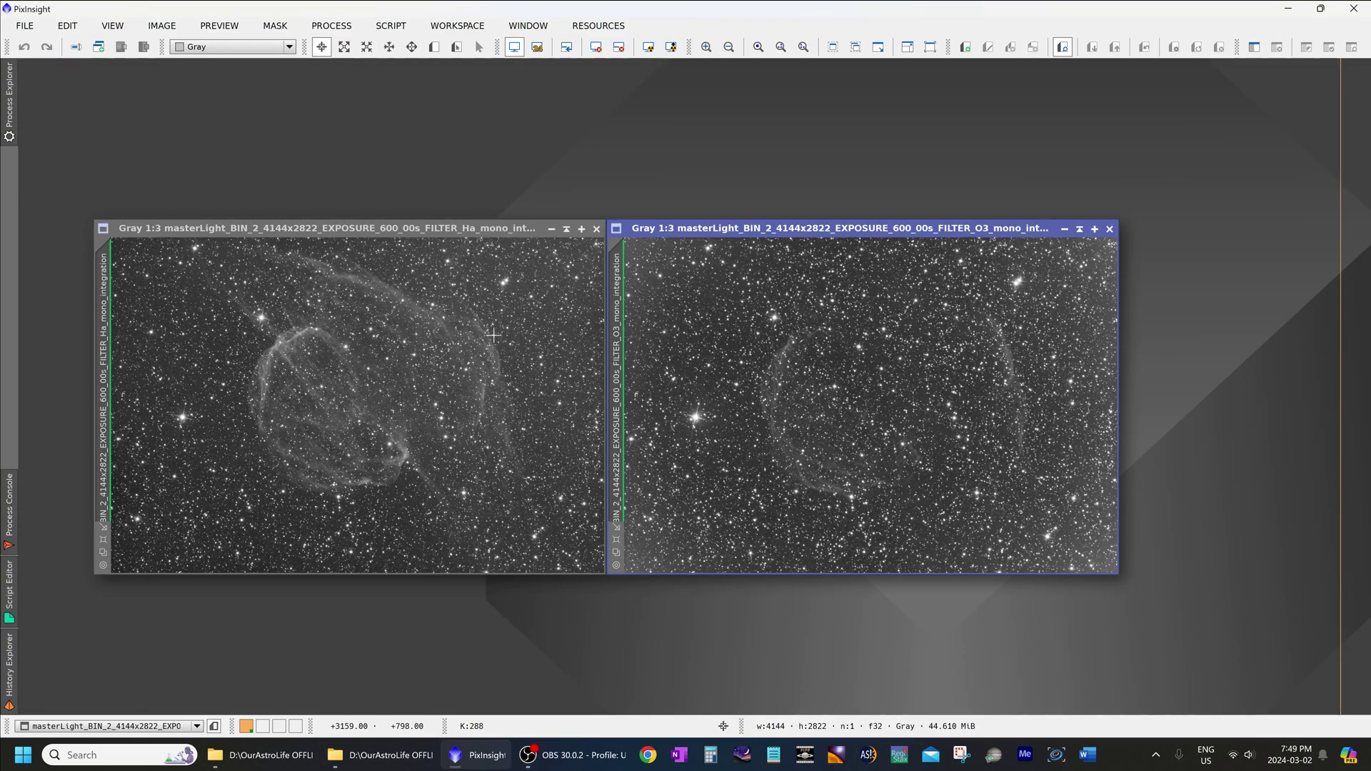
left_click(493, 334)
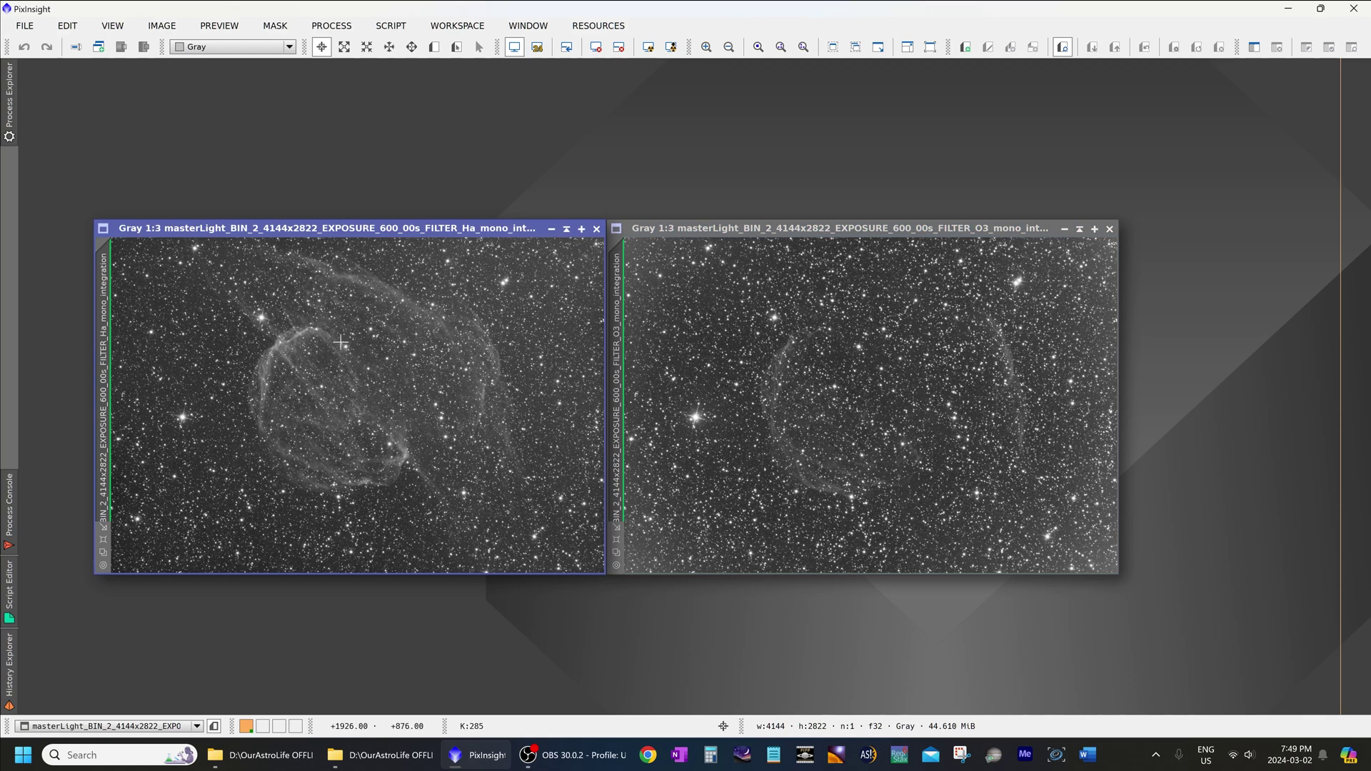
Step: Select the O3 image and show the saved process icons with Ctrl+Shift+I
left_click(878, 407)
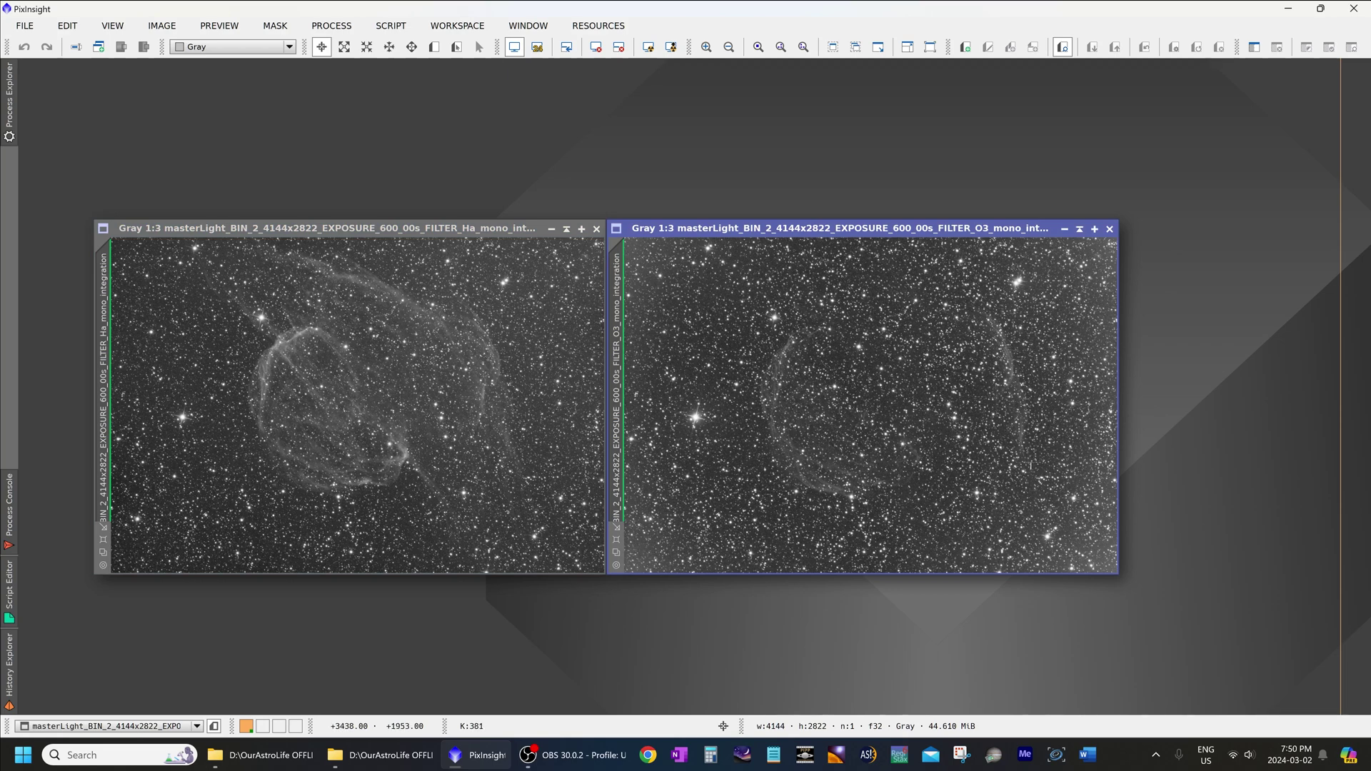
key("ctrl+shift+i")
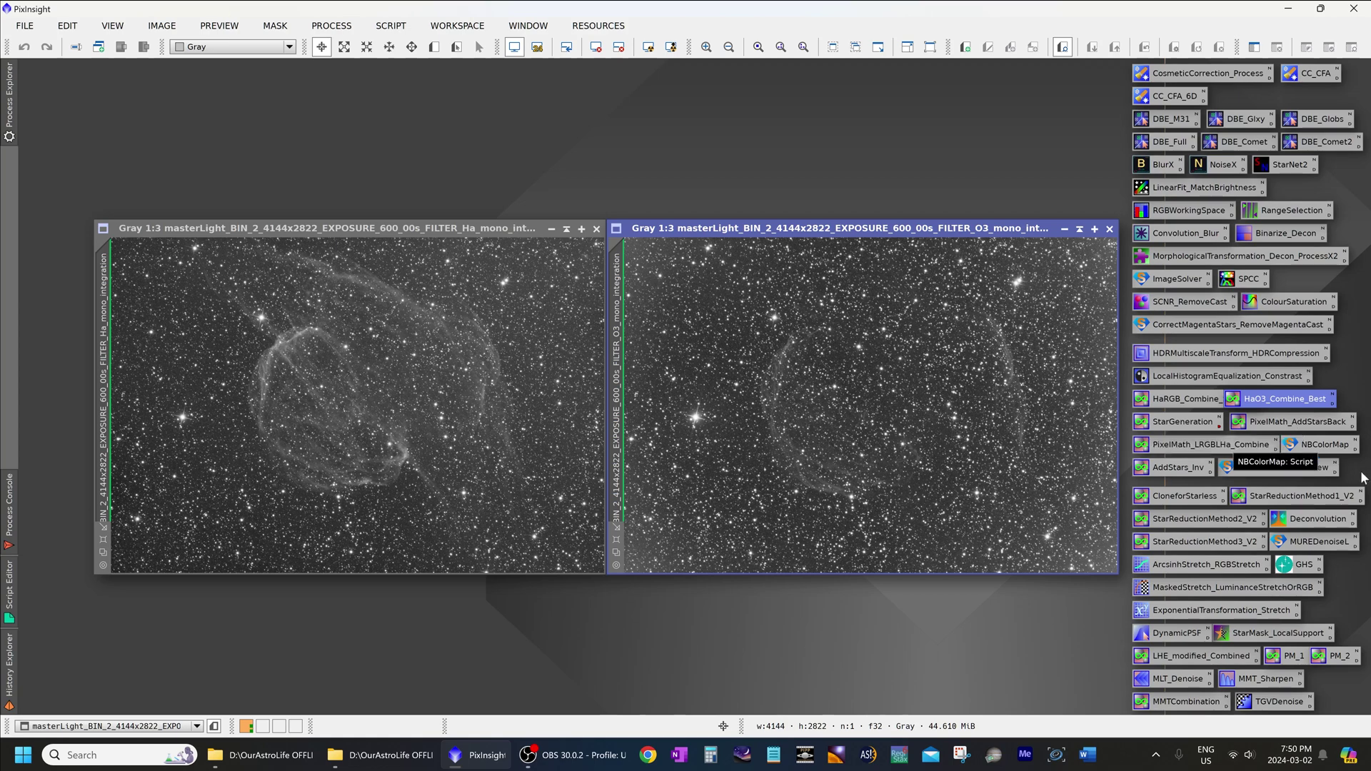
Step: Open the HaO3_Combine_Best PixelMath icon and review its Ha red and O3 blue expressions
double_click(1265, 400)
left_click_drag(737, 346, 838, 362)
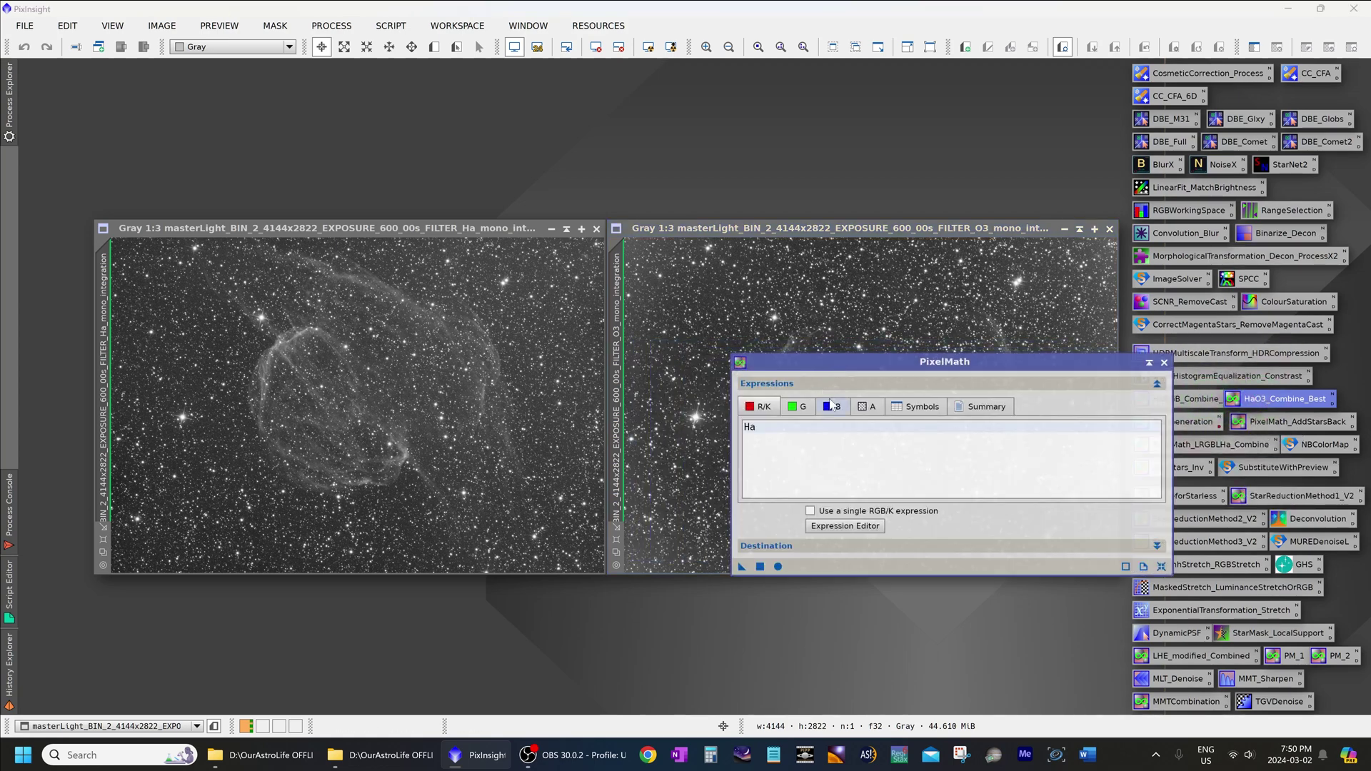
left_click(794, 410)
left_click(832, 412)
left_click(758, 407)
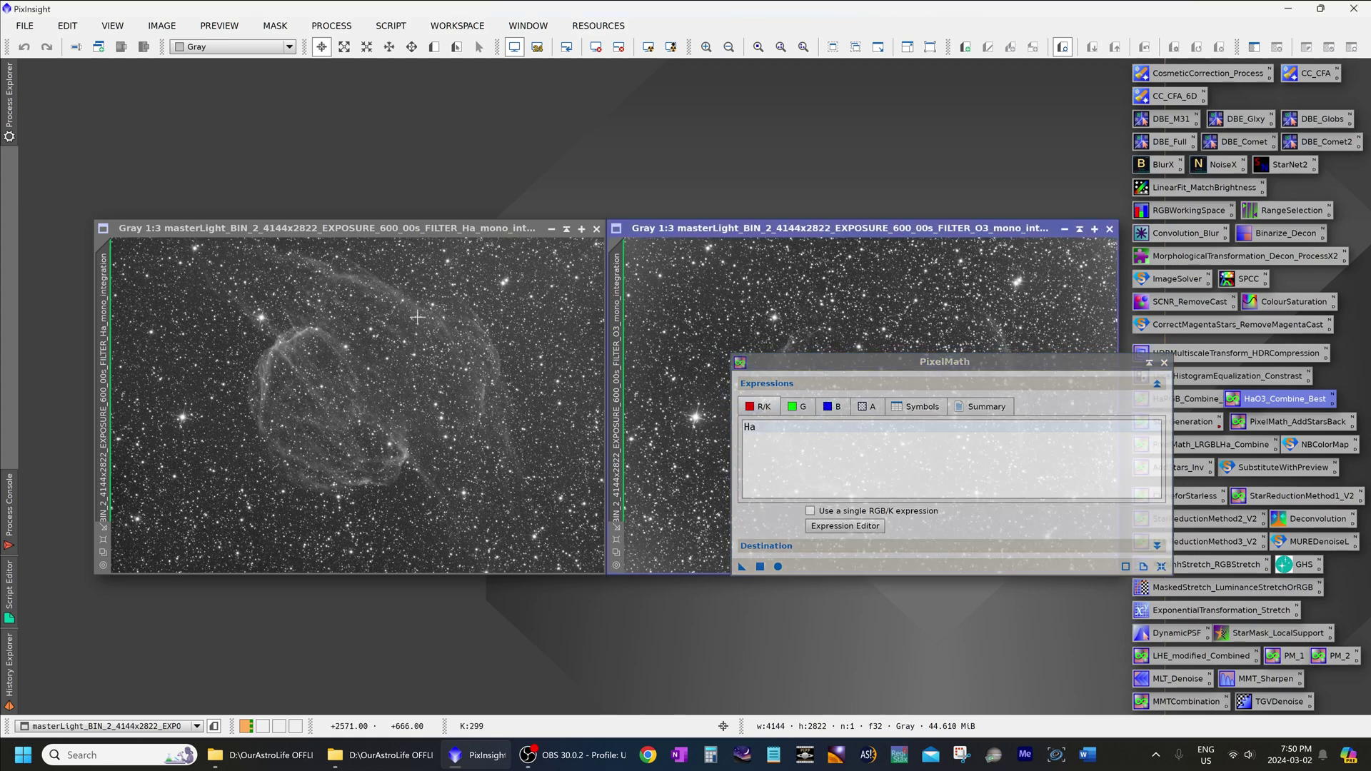
Step: Rename the two image identifiers to Ha and O3
right_click(107, 288)
left_click(170, 341)
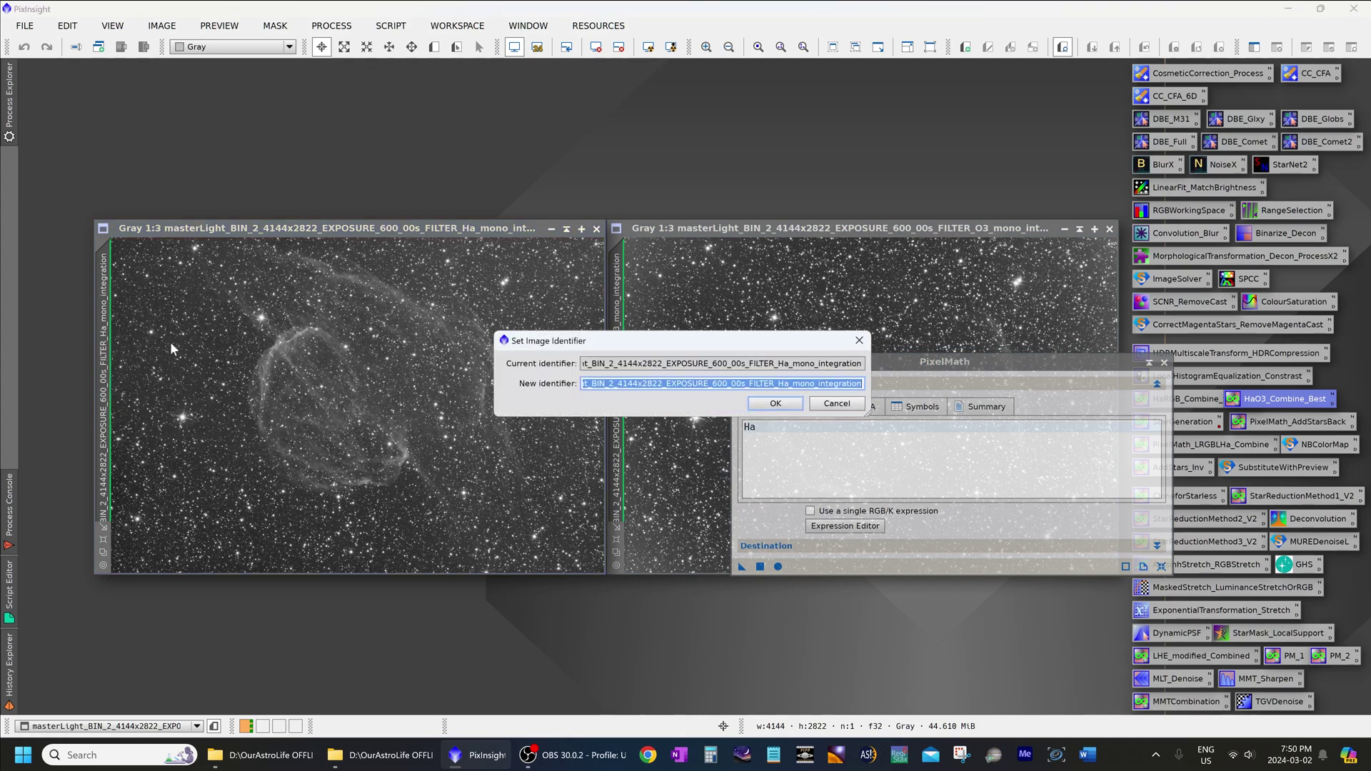
key("BackSpace")
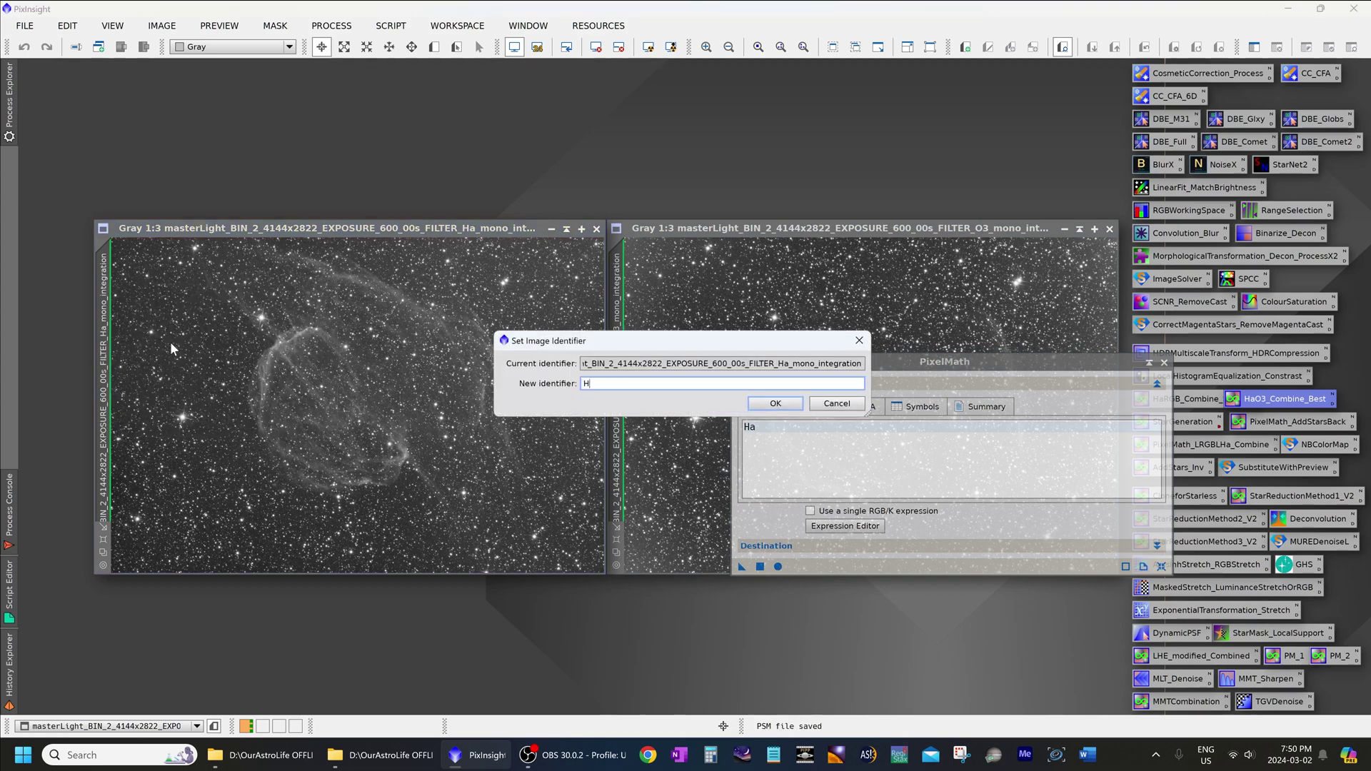
type("Ha")
key("Return")
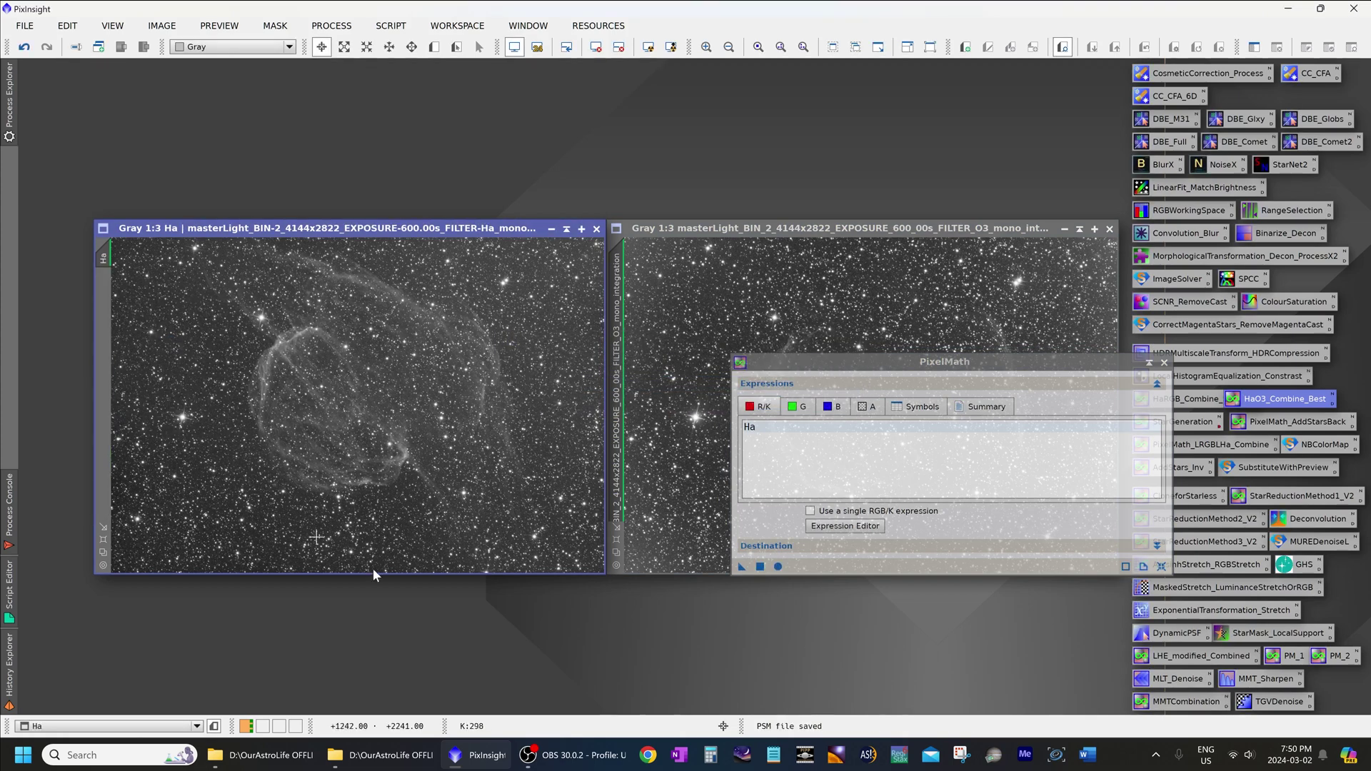
right_click(623, 375)
right_click(618, 337)
left_click(684, 396)
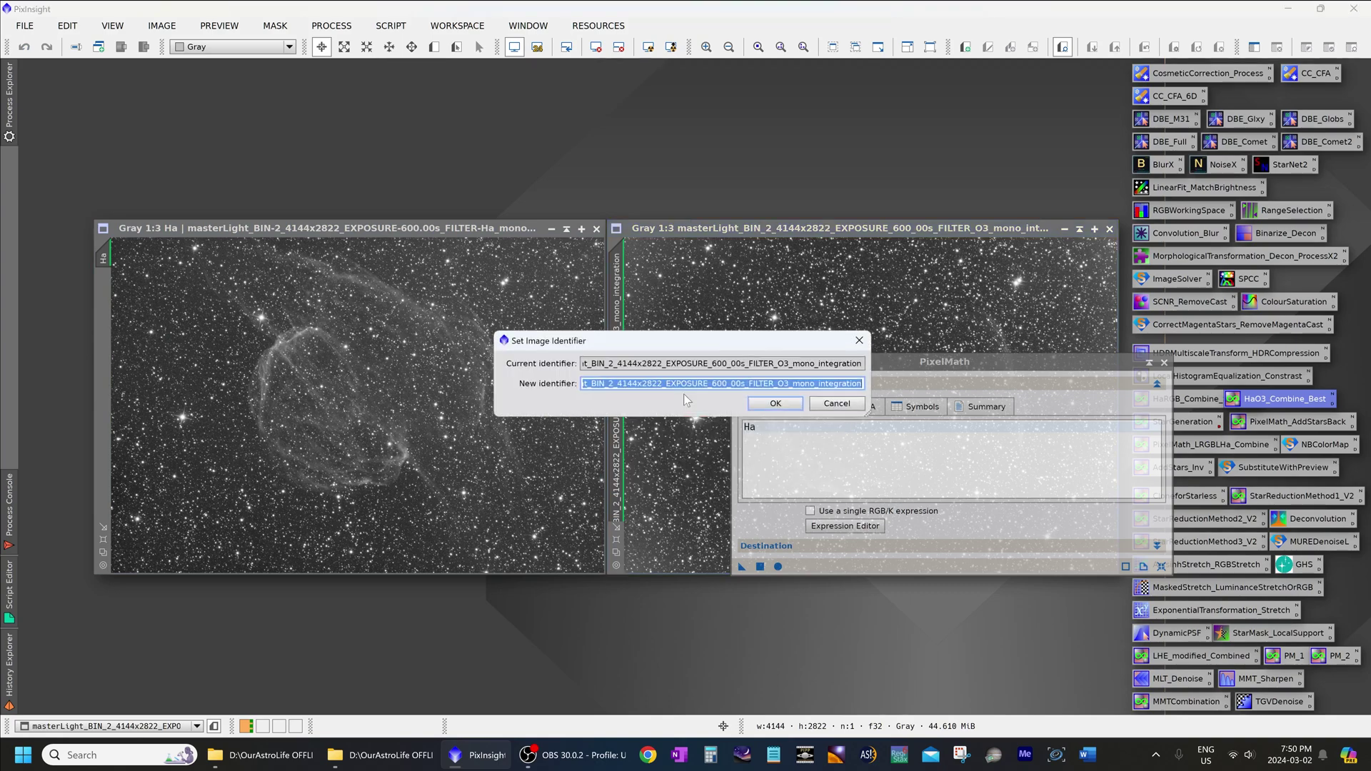
key("BackSpace")
type("O3")
key("Return")
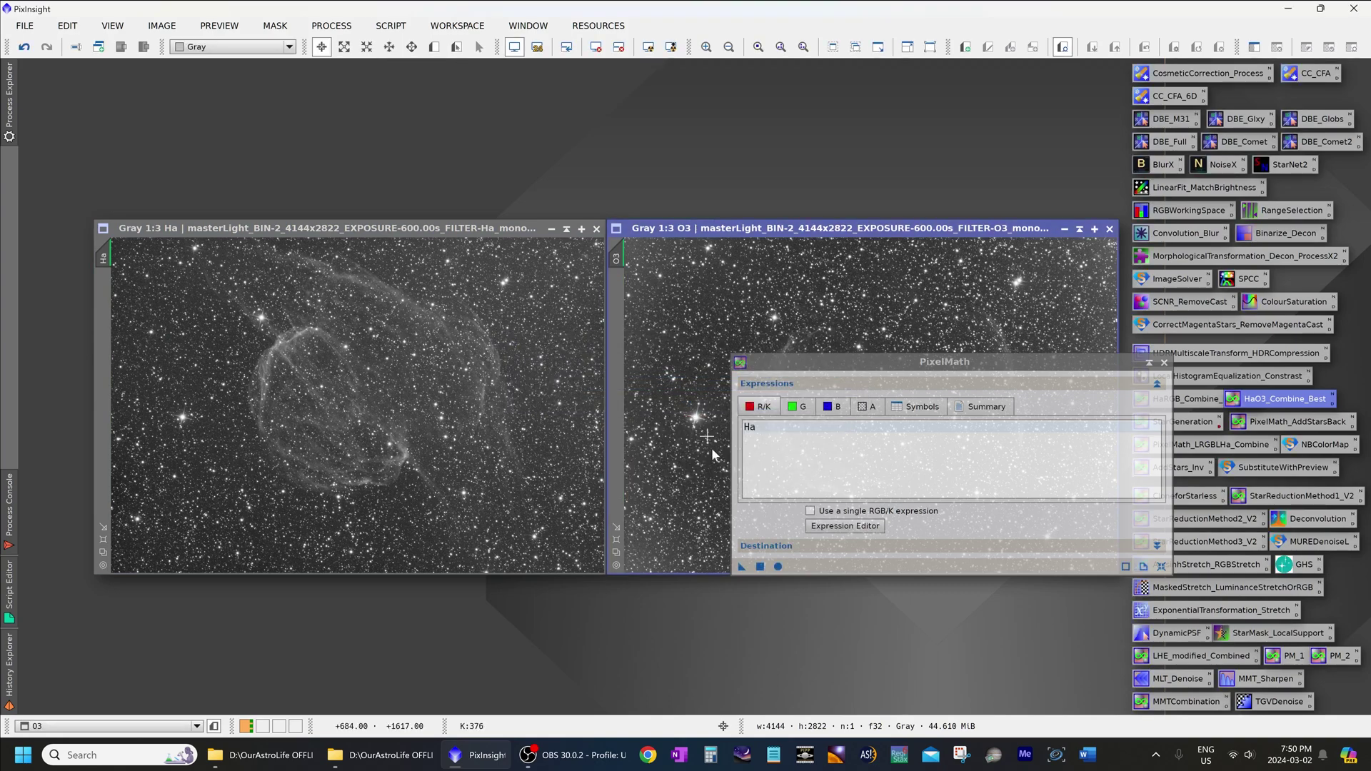
Step: Run PixelMath to create bicolor Image07, close PixelMath and uncover the source images
left_click(760, 566)
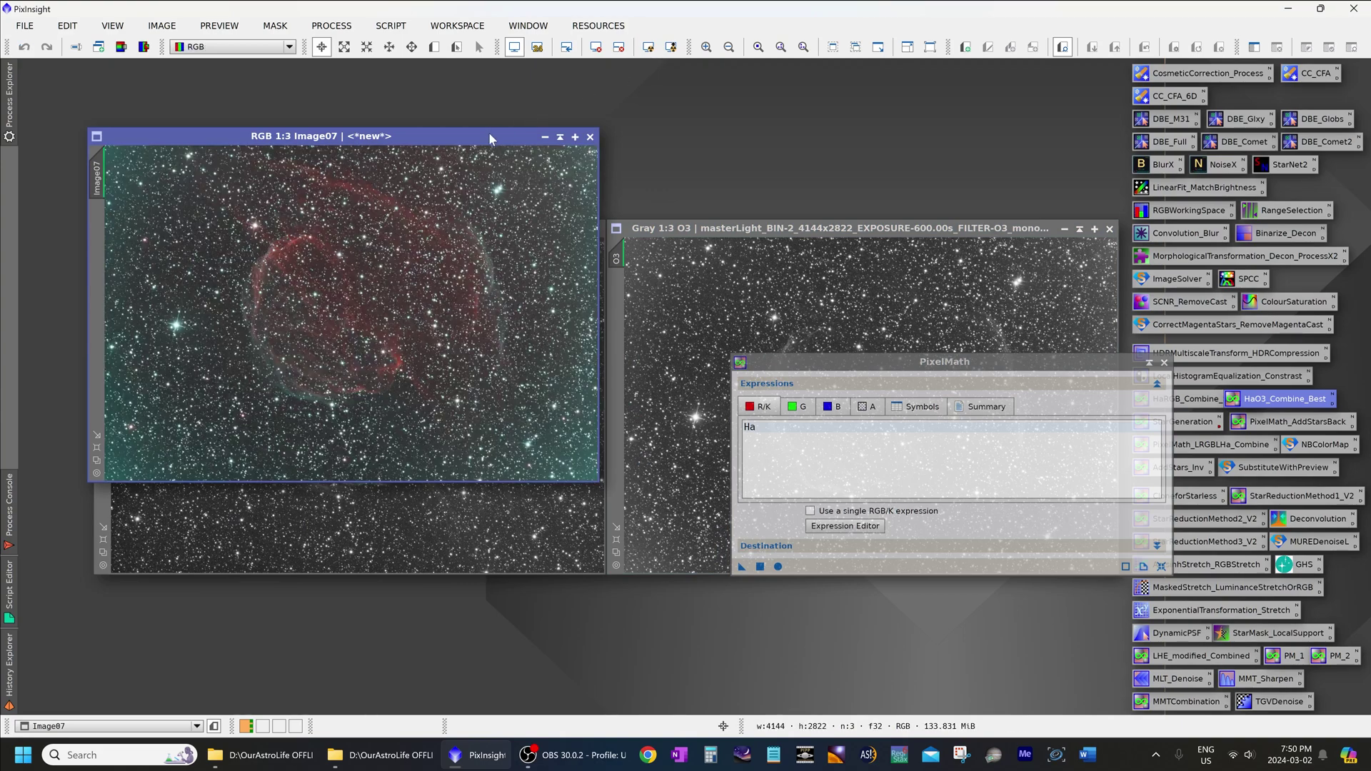
left_click_drag(489, 132, 629, 189)
left_click(1163, 363)
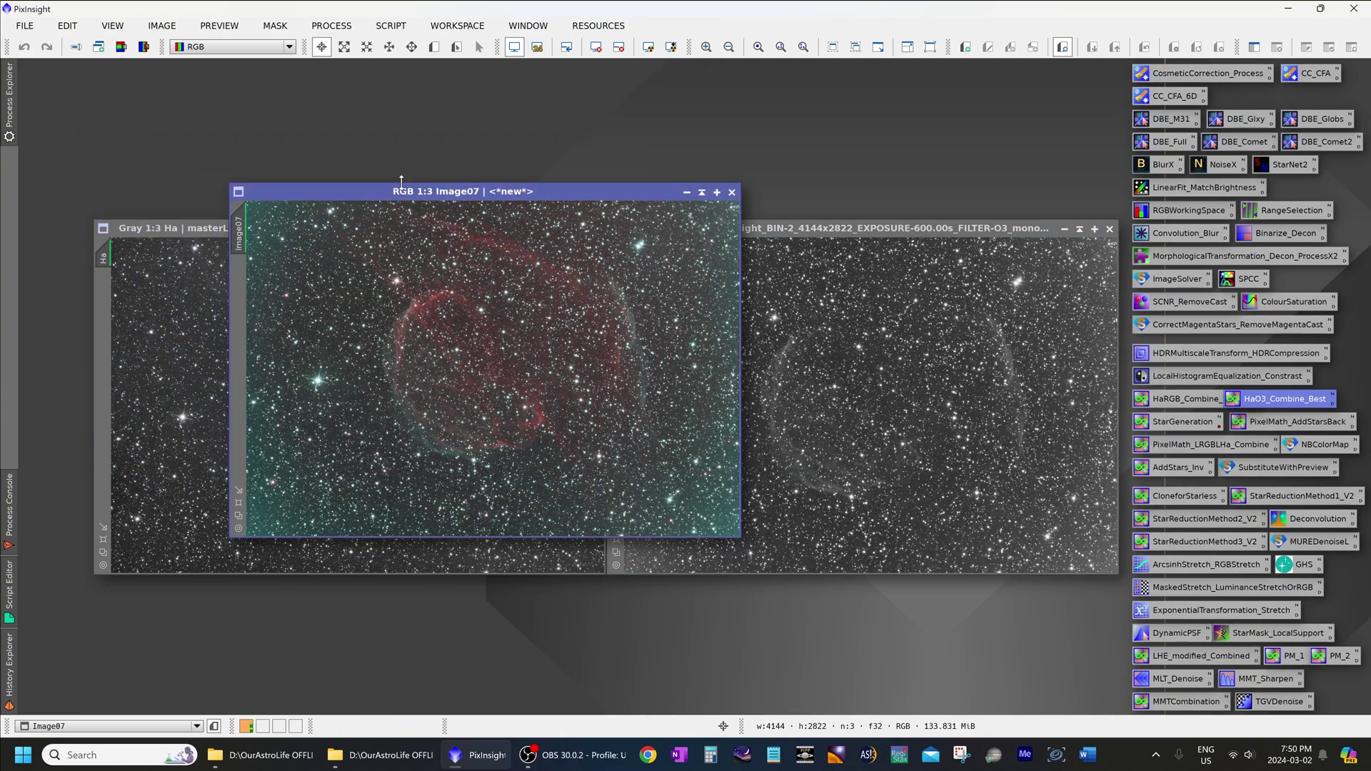
left_click_drag(427, 193, 497, 245)
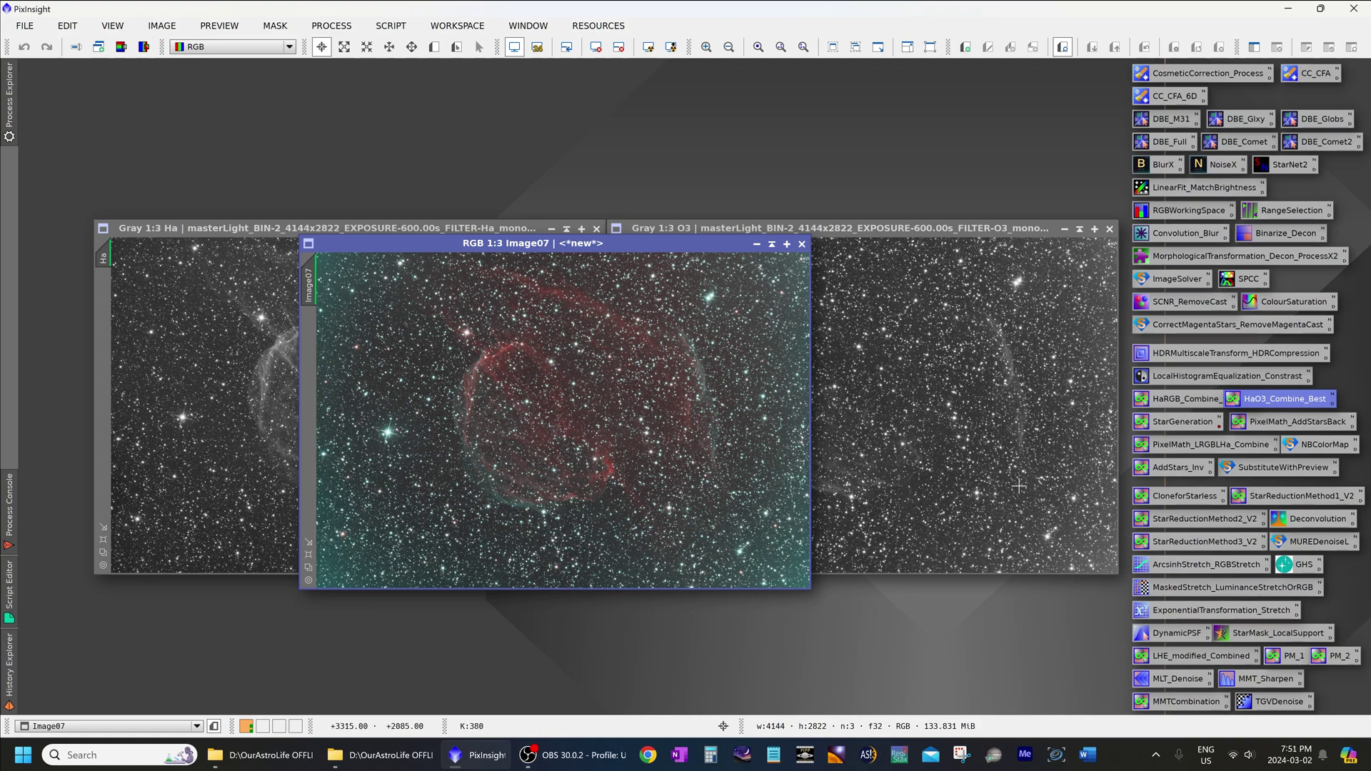
Step: Apply GradientCorrection to maximized Image07 at Scale 5.00, Smoothness 0.40, automatic convergence off
left_click(331, 25)
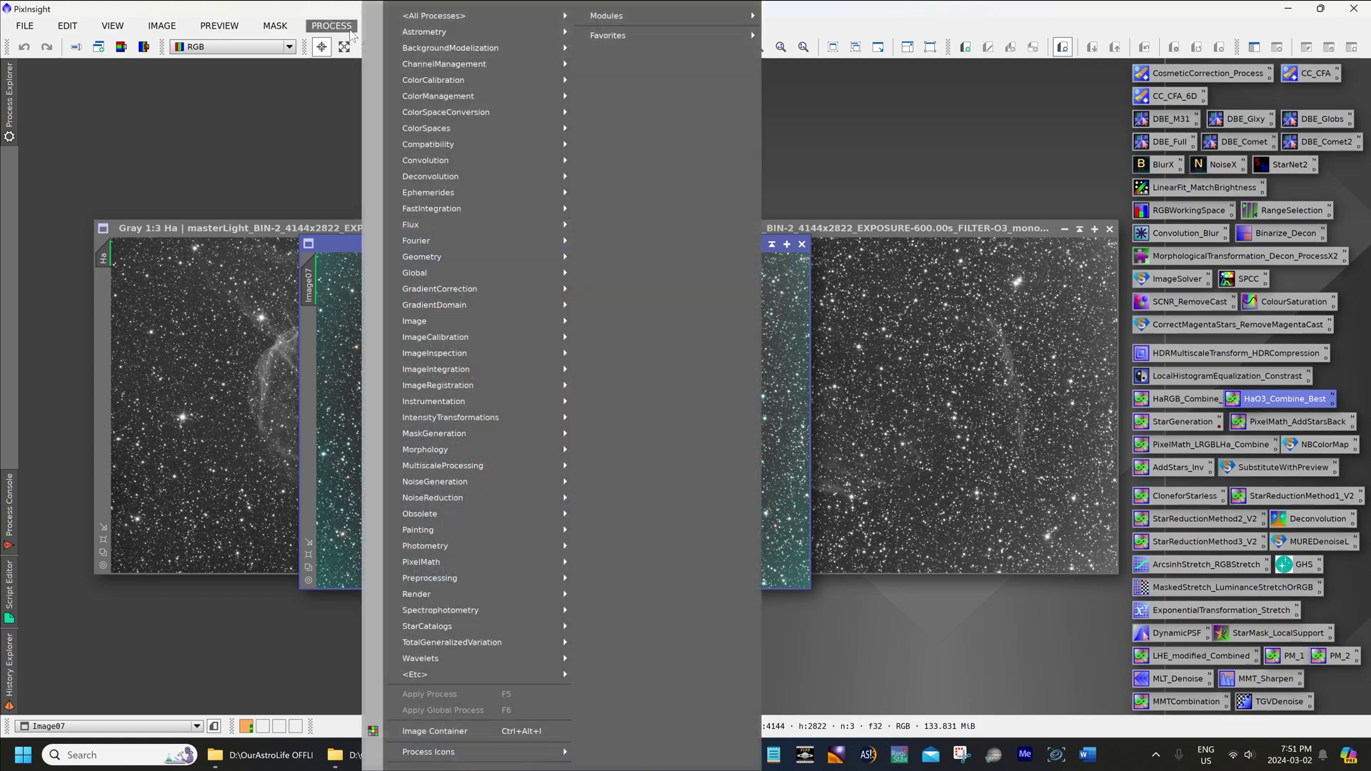
mouse_move(409, 15)
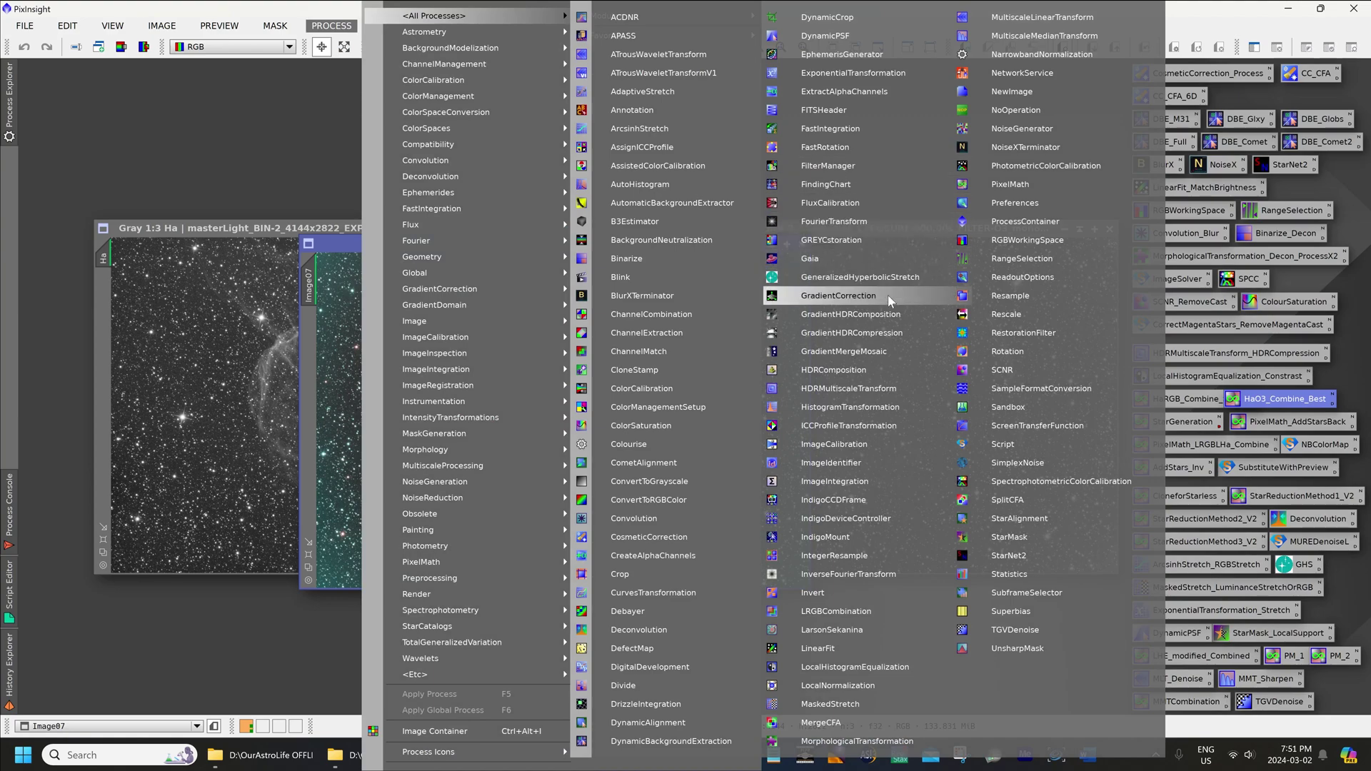
left_click(878, 296)
double_click(661, 245)
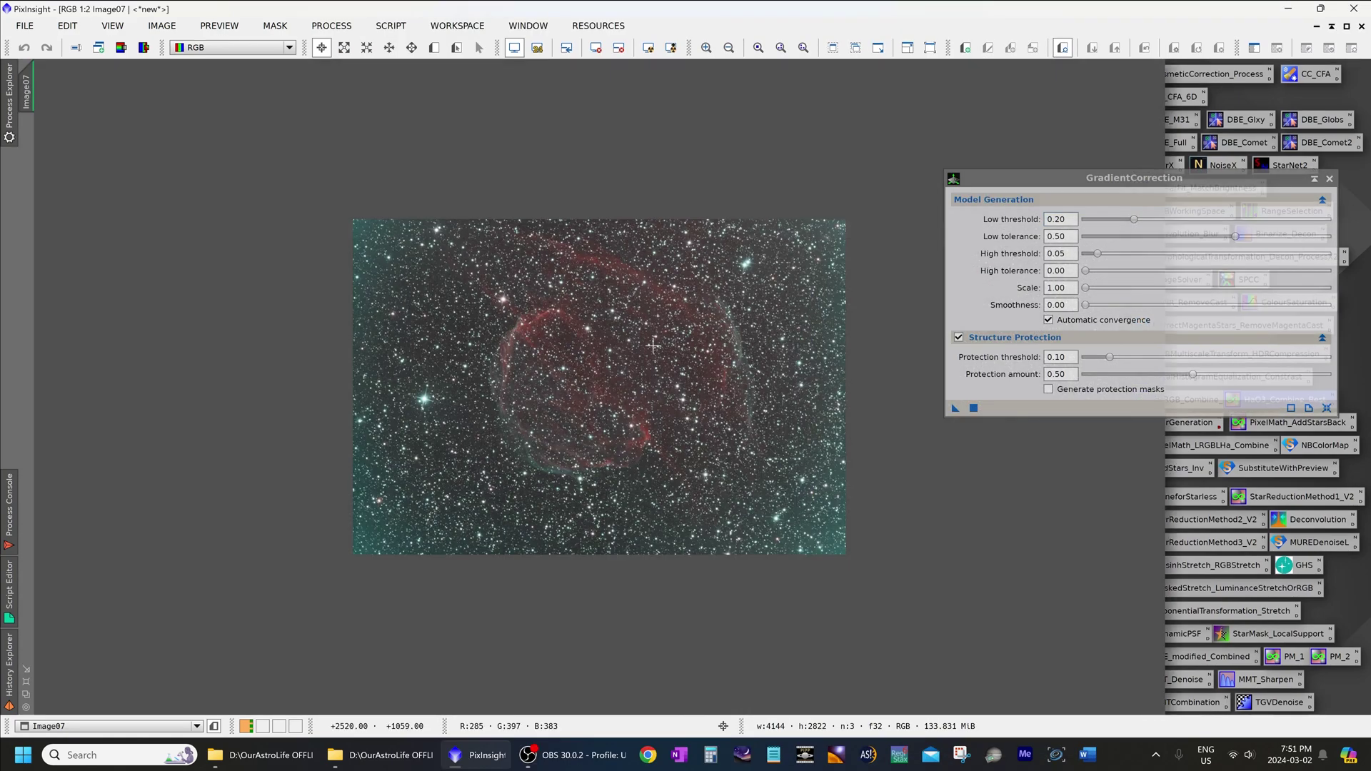
left_click(1081, 224)
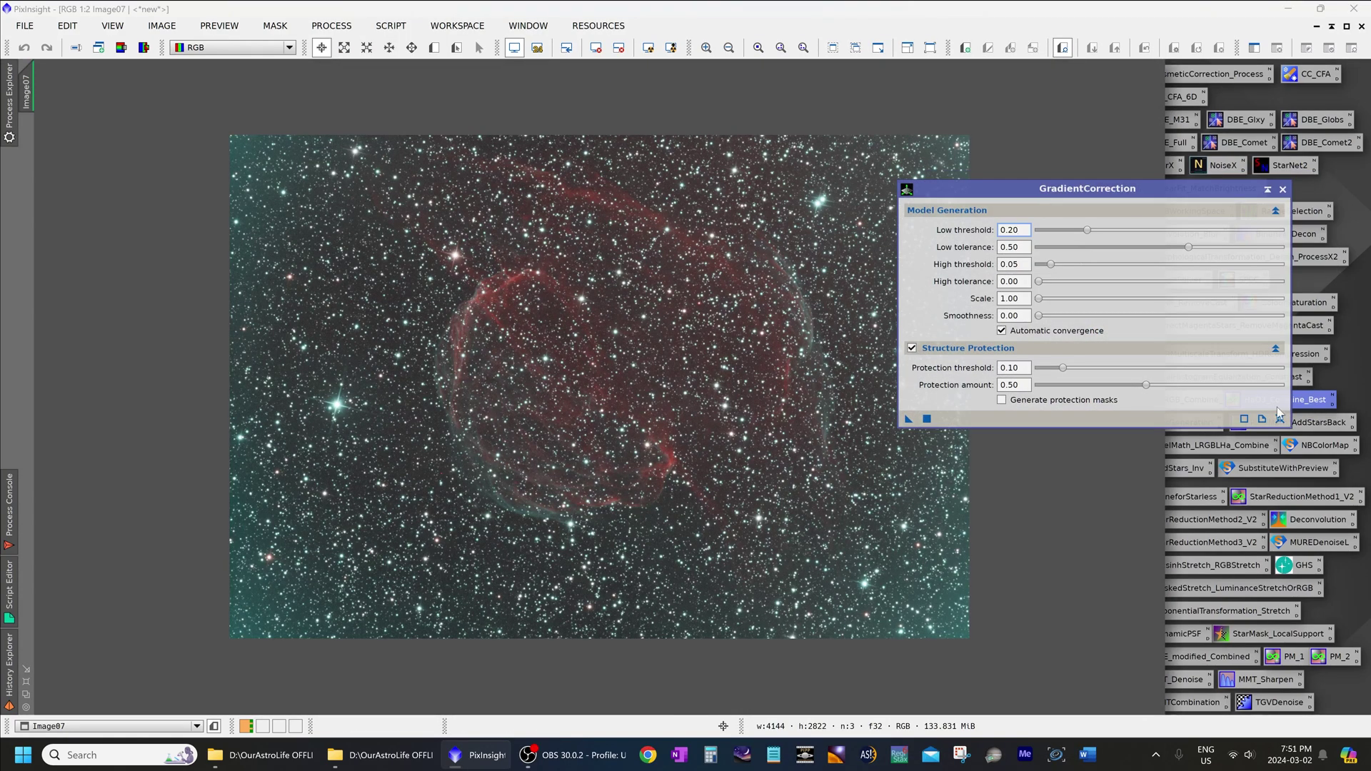
left_click(1272, 421)
left_click_drag(908, 419, 747, 419)
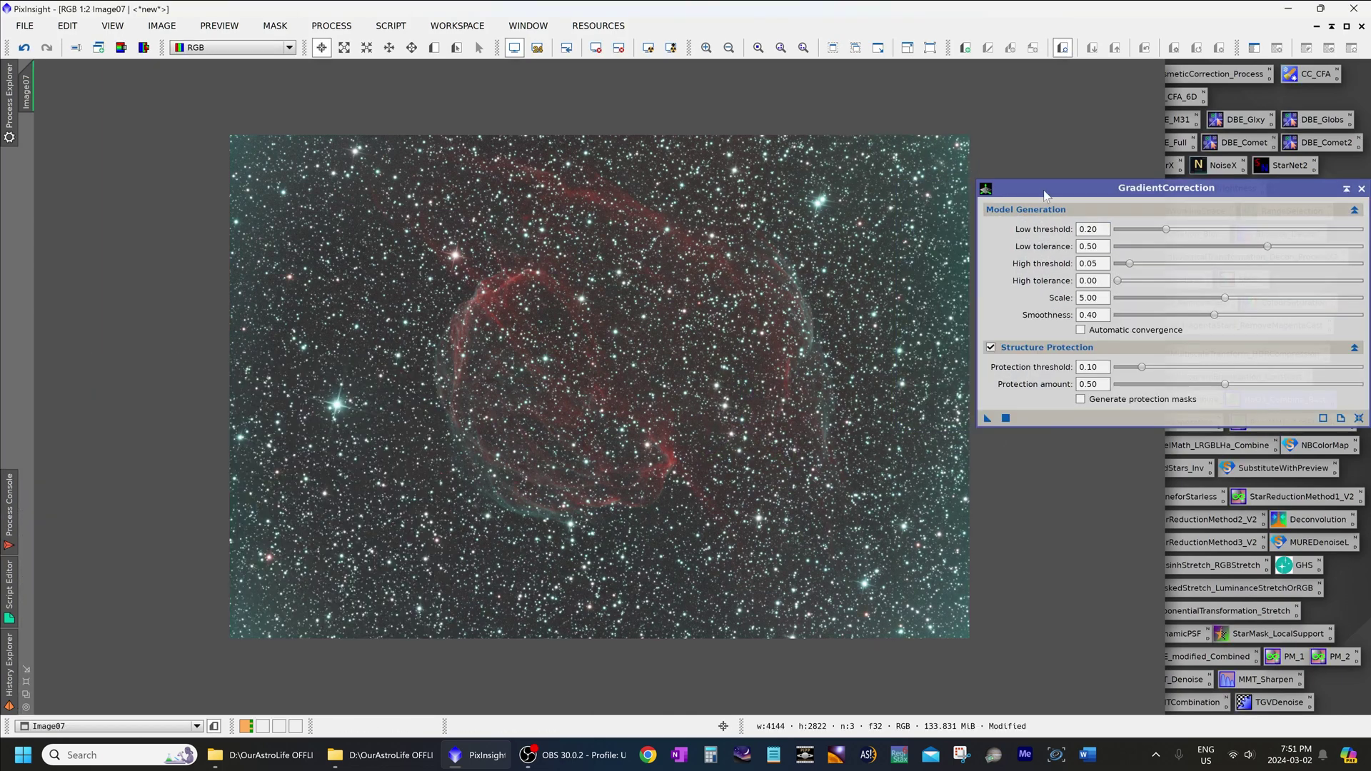
Step: Re-enable automatic convergence and reset GradientCorrection Scale to 1.00 and Smoothness to 0.00
left_click_drag(1049, 197, 1009, 197)
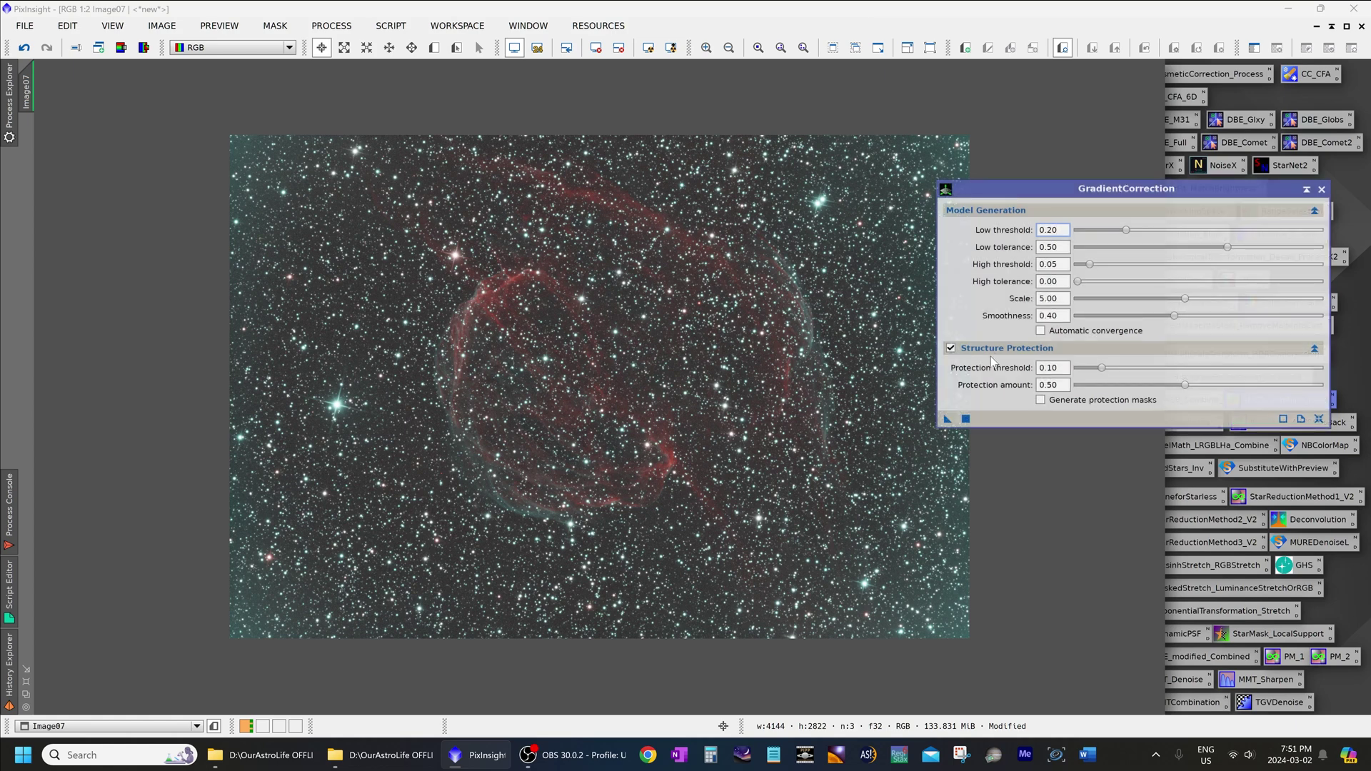
left_click(1082, 332)
left_click_drag(1184, 298, 1078, 299)
left_click_drag(1174, 315, 1076, 323)
left_click(1066, 303)
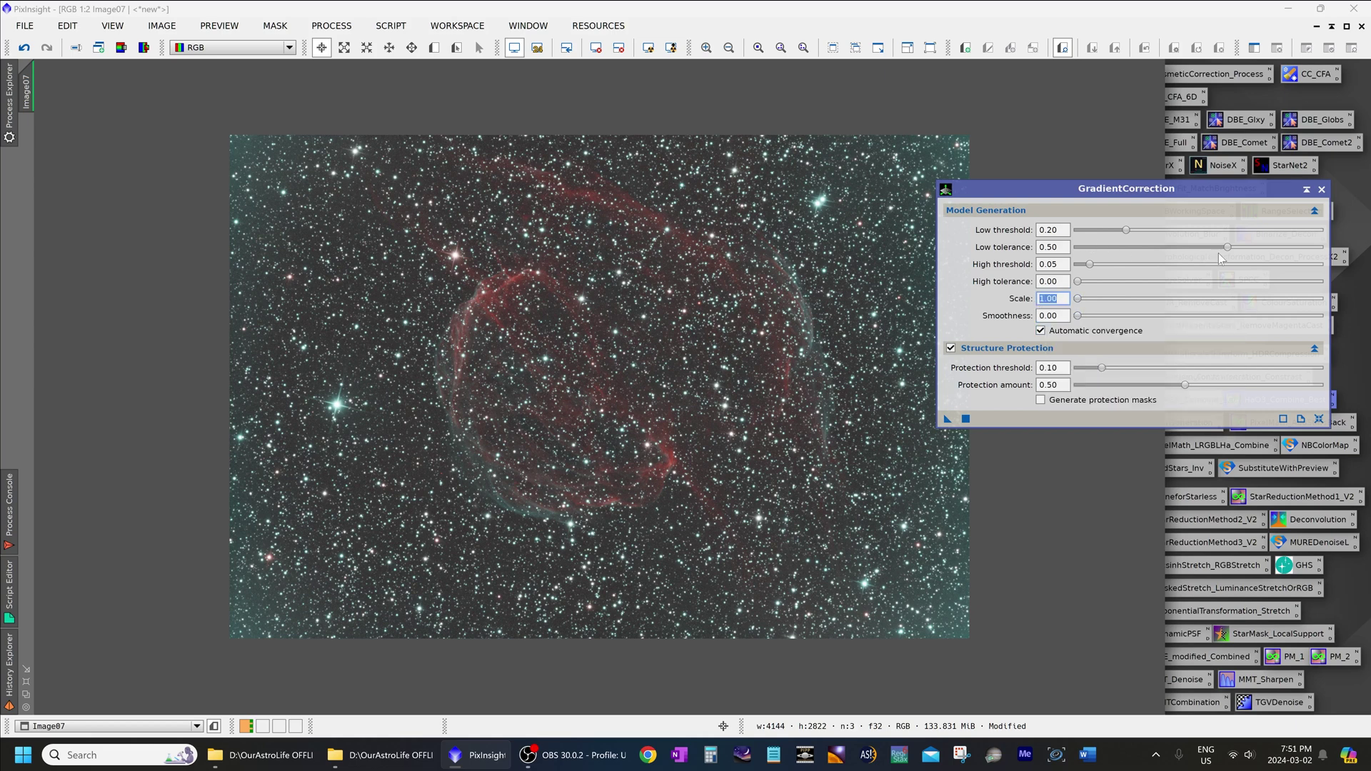
Step: Disable structure protection, set Low tolerance to 0.05, undo the earlier correction, and reapply to Image07
left_click_drag(1226, 247, 1144, 255)
left_click(951, 348)
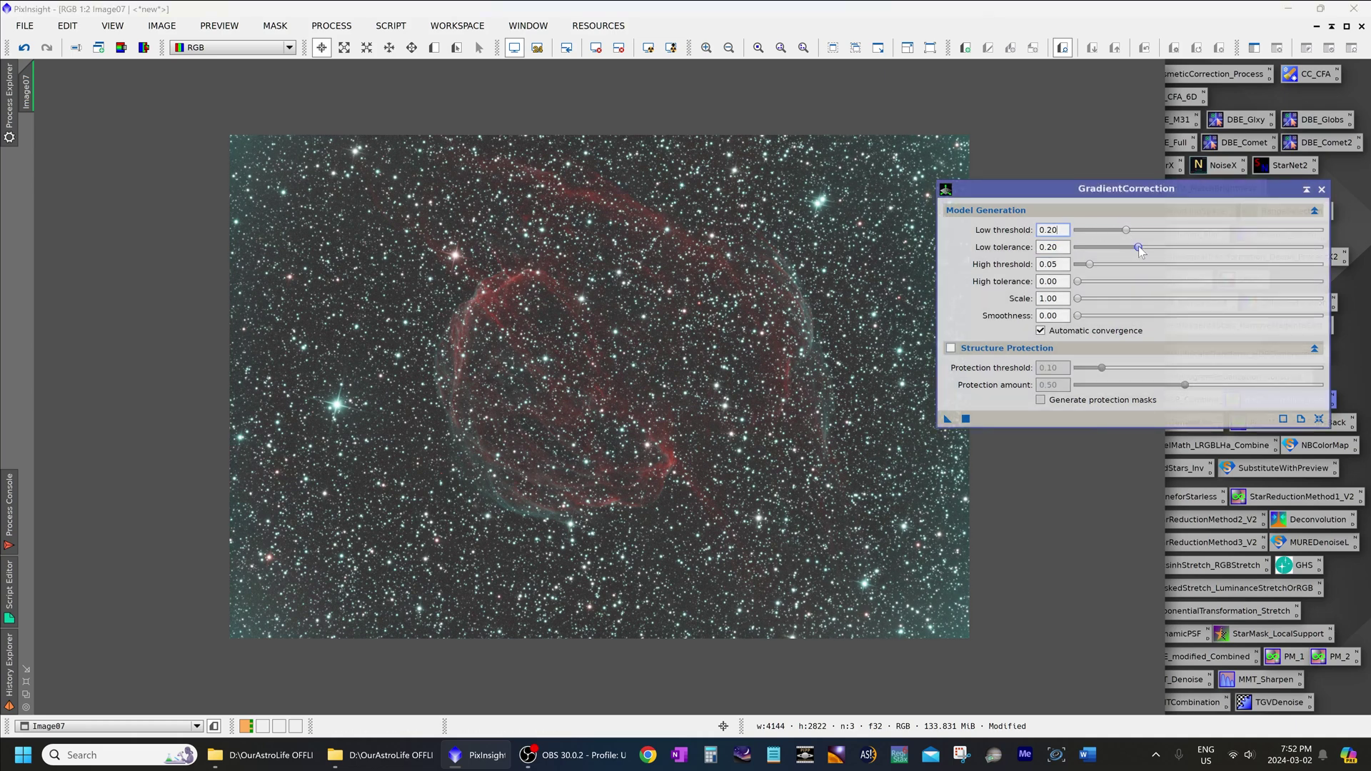
left_click_drag(1138, 246, 1114, 253)
left_click_drag(1110, 254, 1095, 256)
key("ctrl+z")
left_click_drag(947, 420, 779, 397)
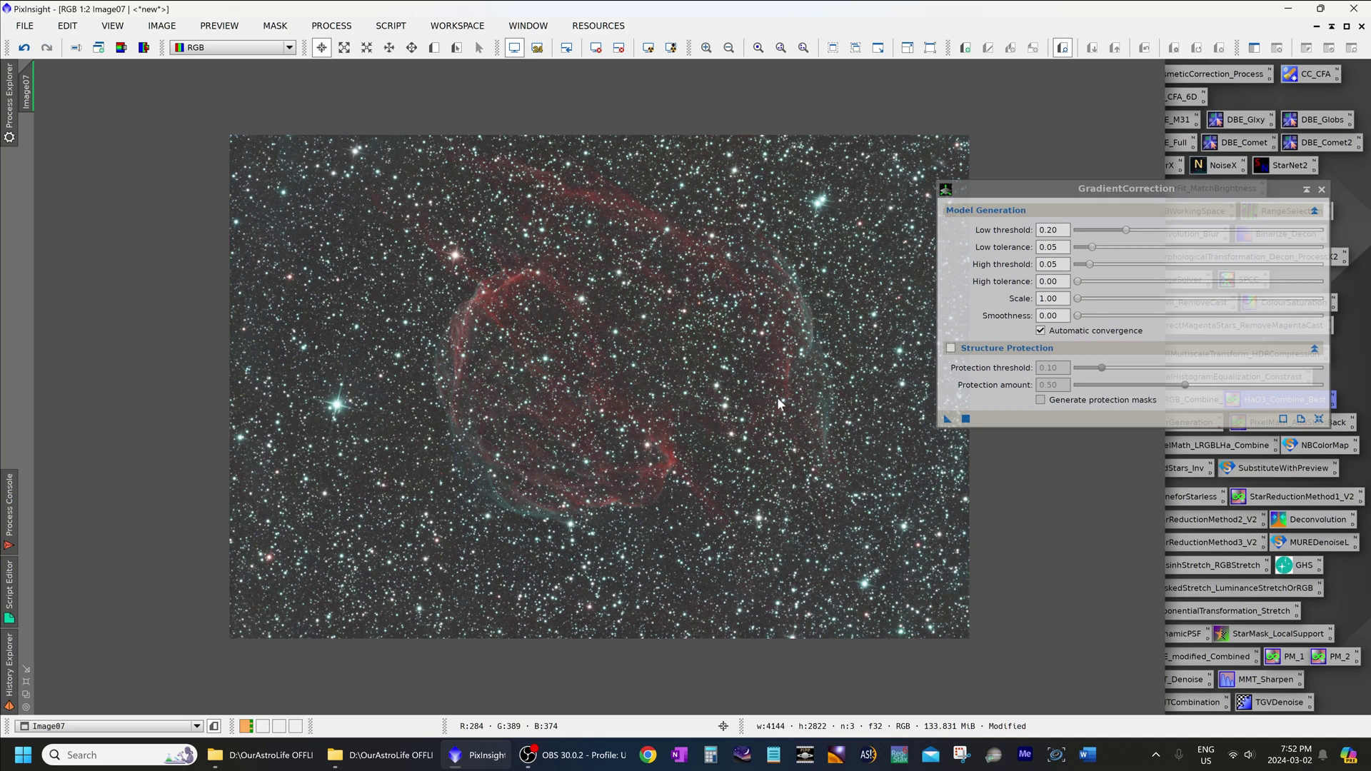
left_click_drag(1038, 190, 1079, 189)
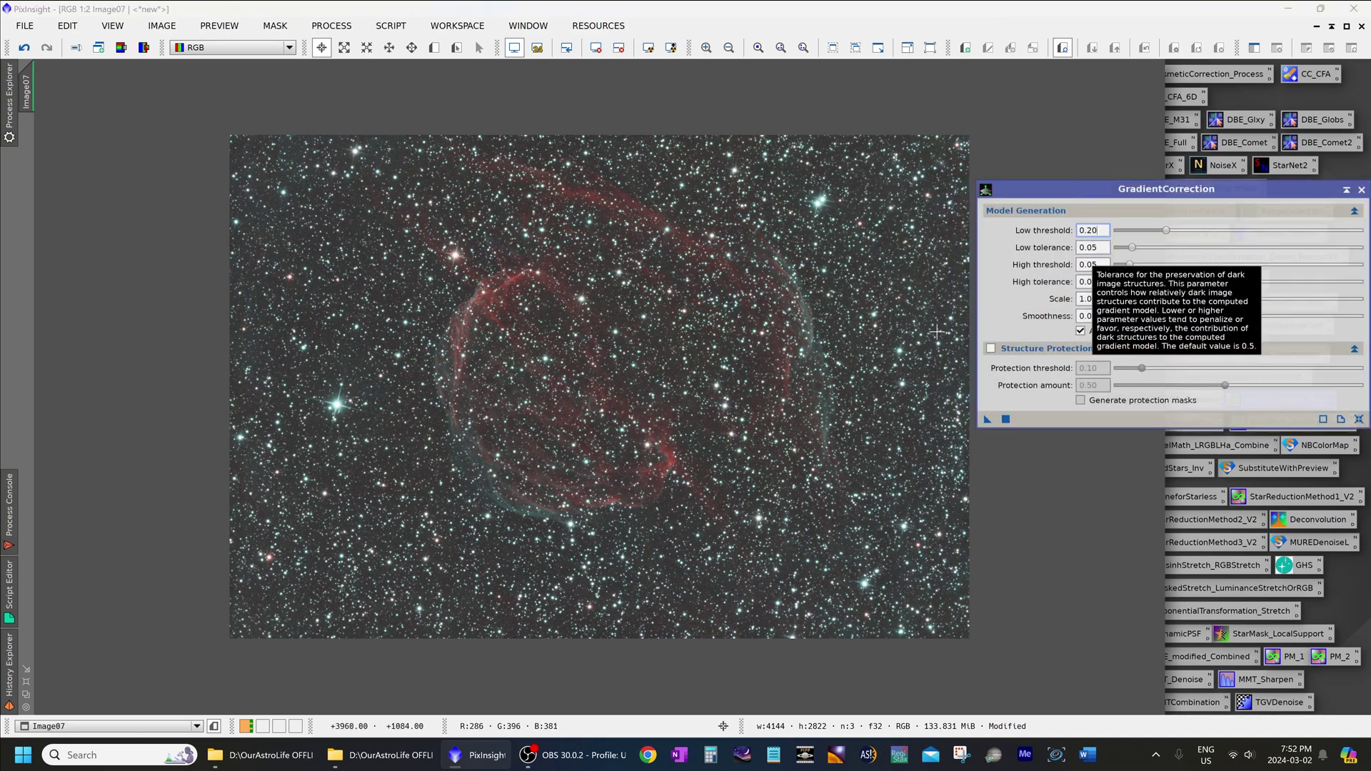